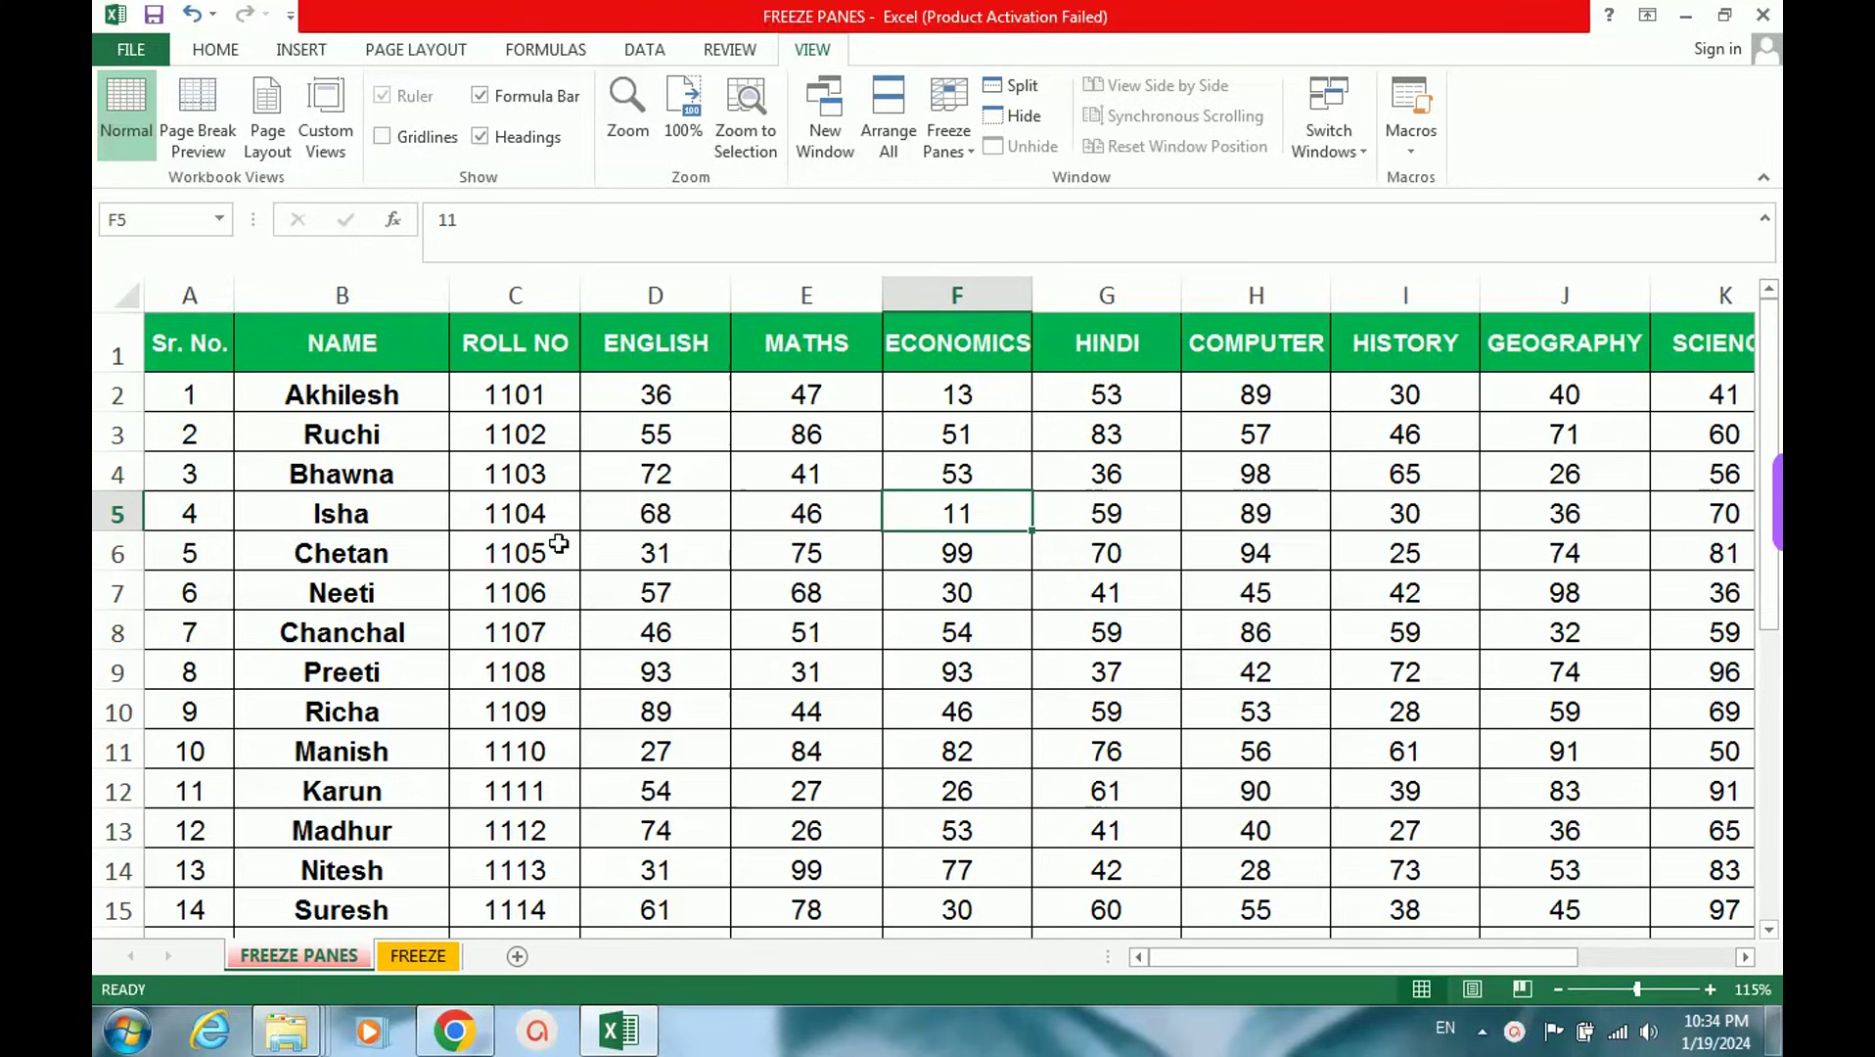
# Step: Examine the marks table from top to lower rows to see whether the subject headings in row 1 stay in view
pyautogui.scroll(-1, 665, 509)
pyautogui.scroll(1, 668, 513)
pyautogui.scroll(-1, 759, 616)
pyautogui.scroll(1, 758, 615)
pyautogui.scroll(-1, 756, 554)
pyautogui.scroll(1, 756, 554)
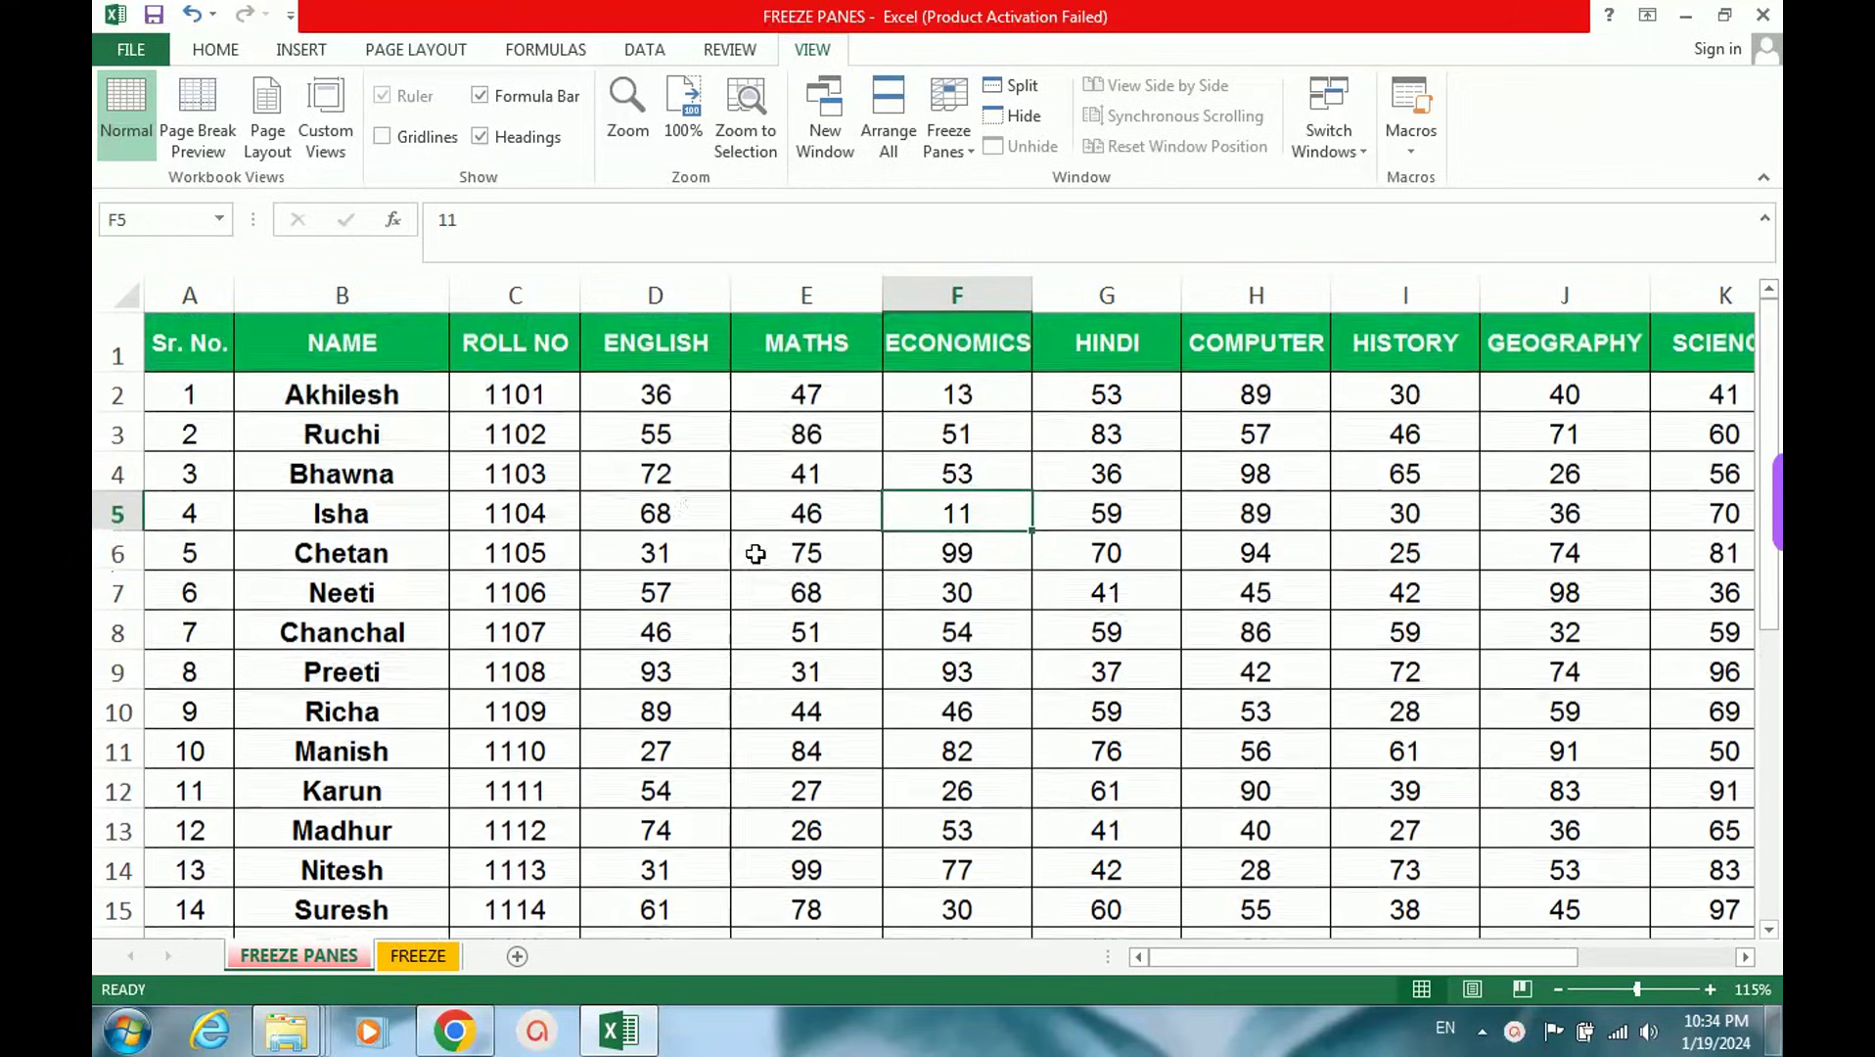
pyautogui.click(191, 343)
pyautogui.moveTo(191, 343); pyautogui.dragTo(975, 369)
pyautogui.click(954, 550)
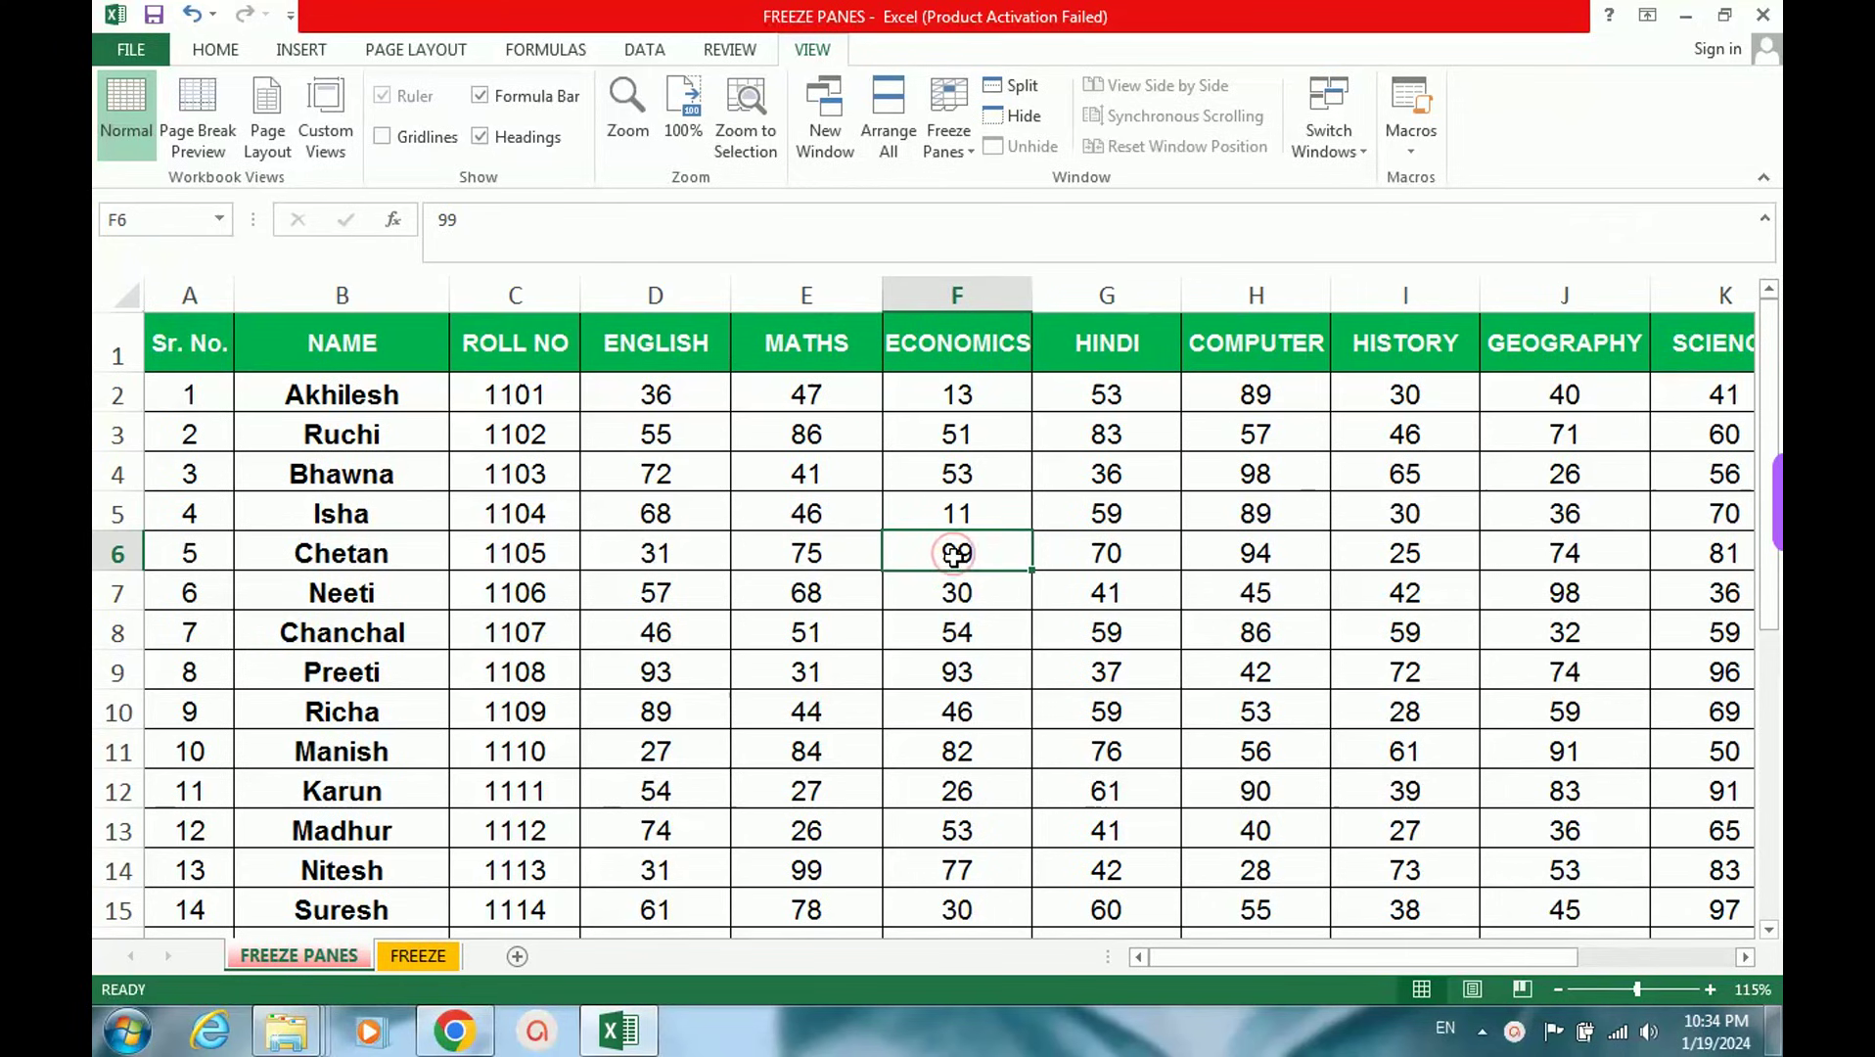
pyautogui.scroll(-1, 954, 554)
pyautogui.scroll(1, 954, 555)
pyautogui.scroll(-1, 954, 555)
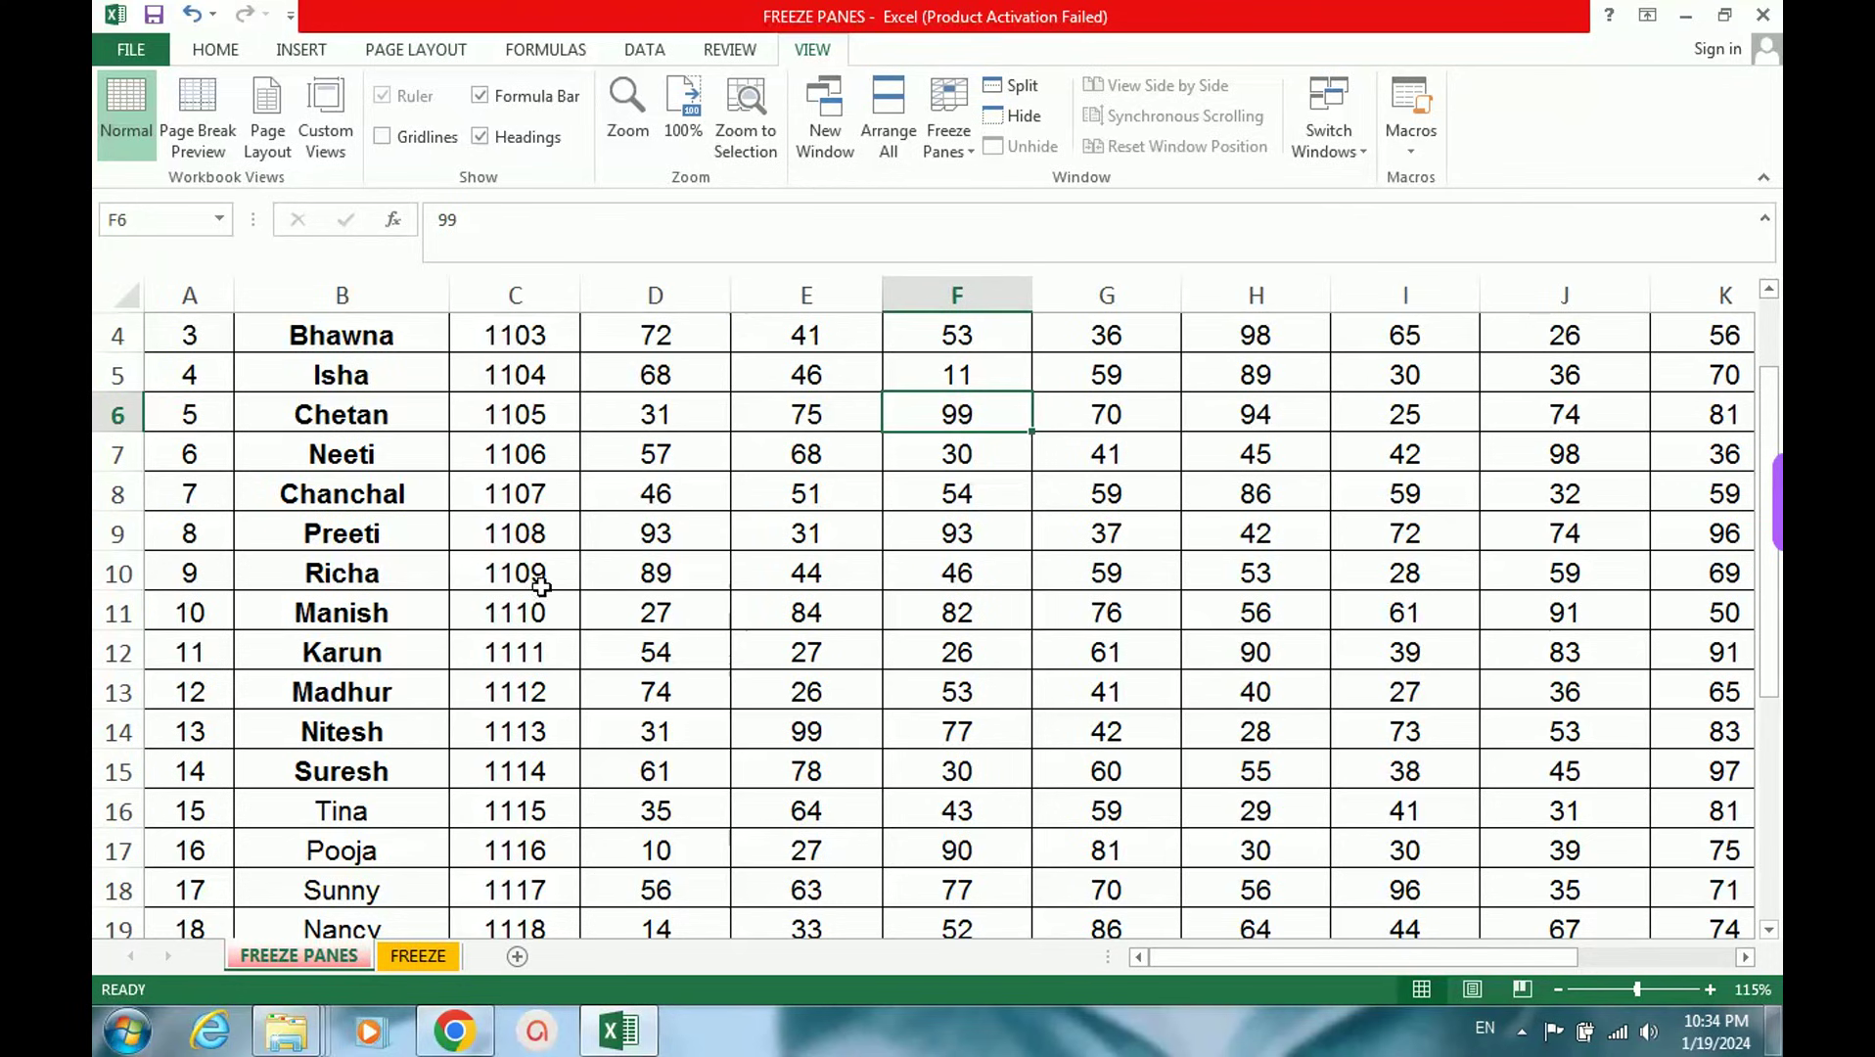
pyautogui.scroll(1, 414, 553)
# Step: Examine the unfrozen table sideways and downwards, checking the NAME column and the row 1 headings for visibility
pyautogui.moveTo(352, 382); pyautogui.dragTo(356, 792)
pyautogui.moveTo(1183, 955)
pyautogui.mouseDown()
pyautogui.moveTo(1259, 956)
pyautogui.moveTo(1170, 942)
pyautogui.mouseUp()
pyautogui.click(966, 675)
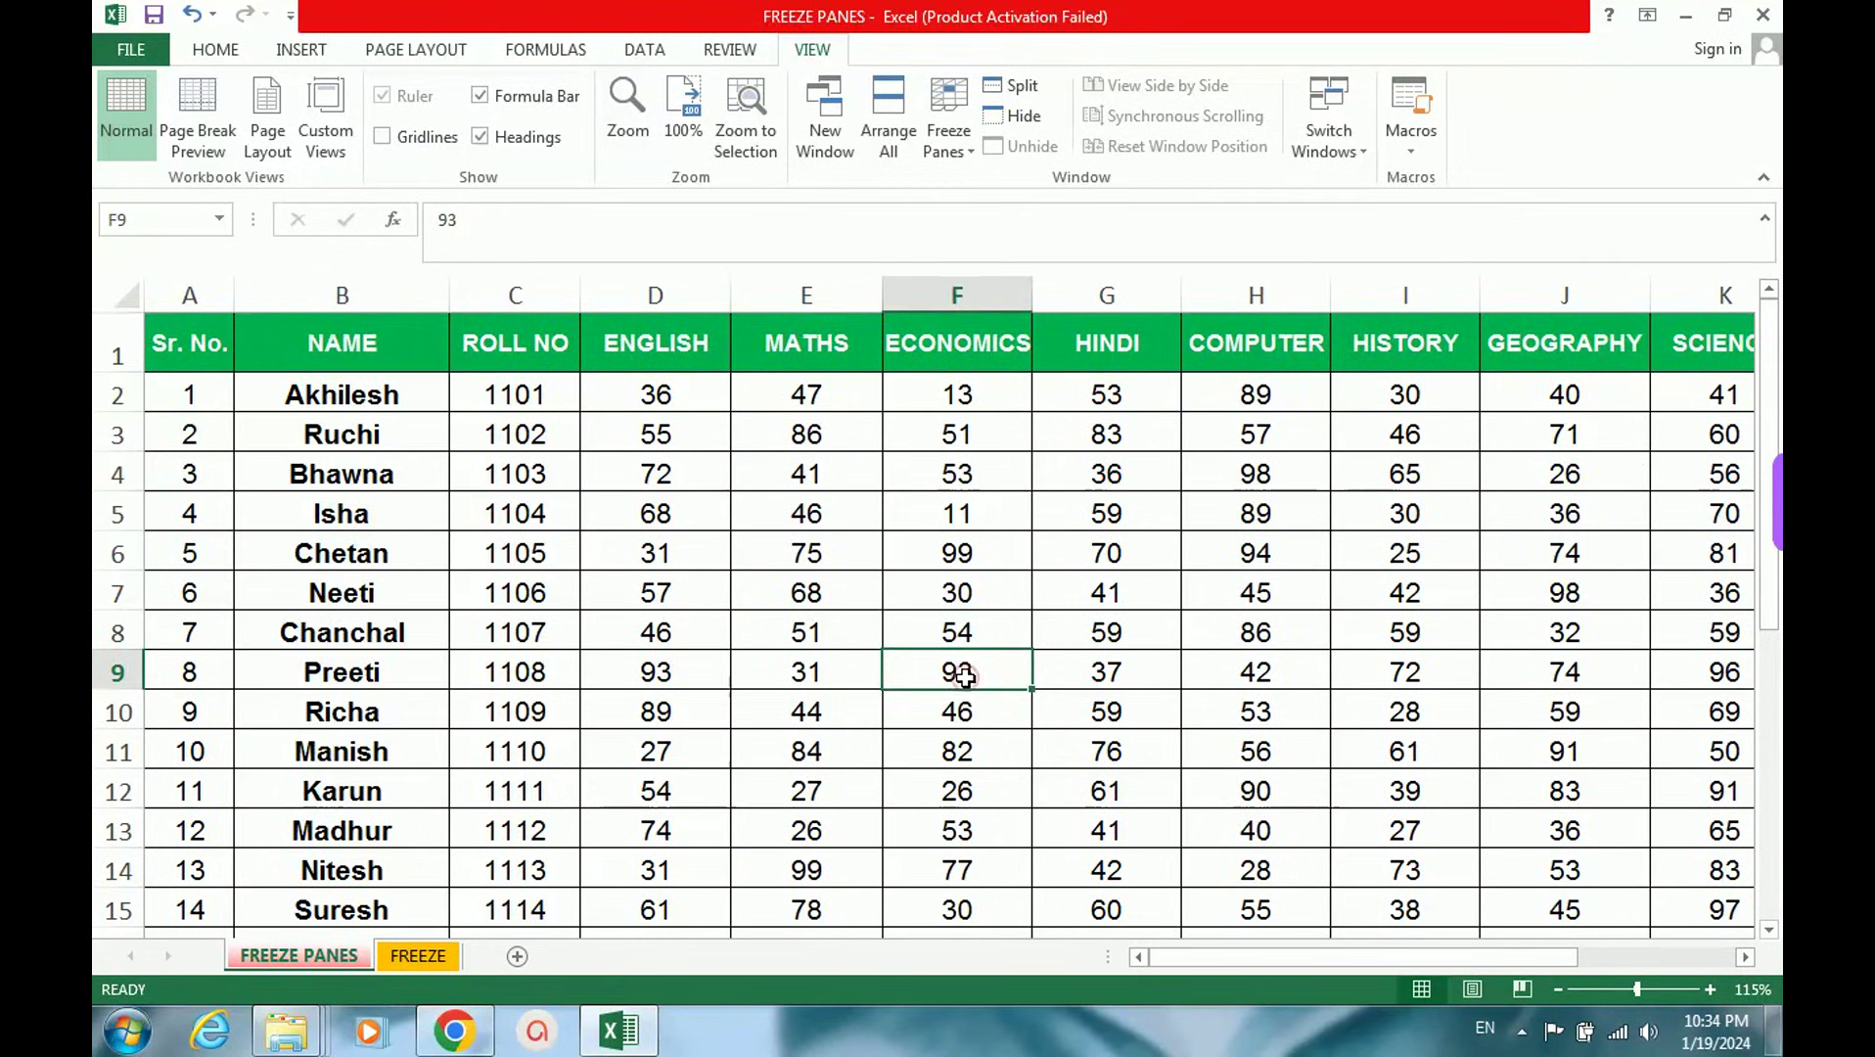
pyautogui.scroll(-1, 966, 675)
pyautogui.moveTo(1183, 953); pyautogui.dragTo(1138, 866)
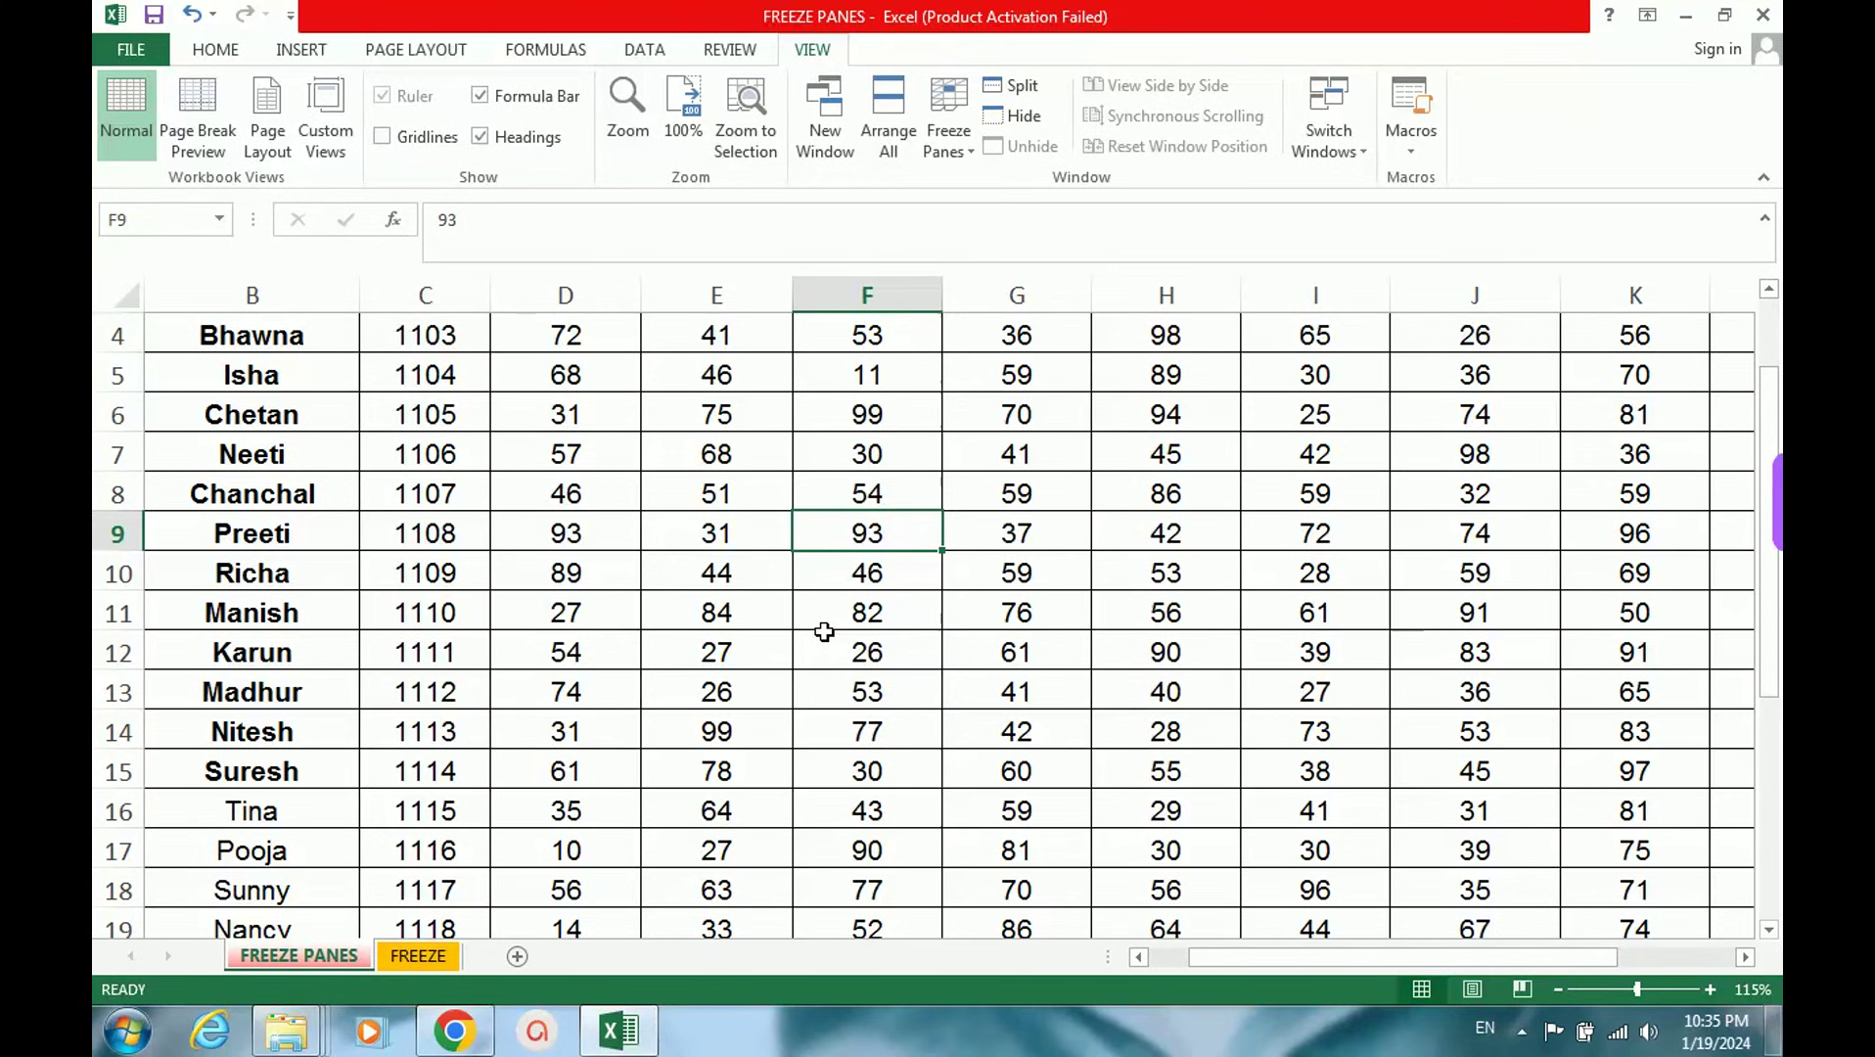
pyautogui.moveTo(1257, 957); pyautogui.dragTo(1164, 955)
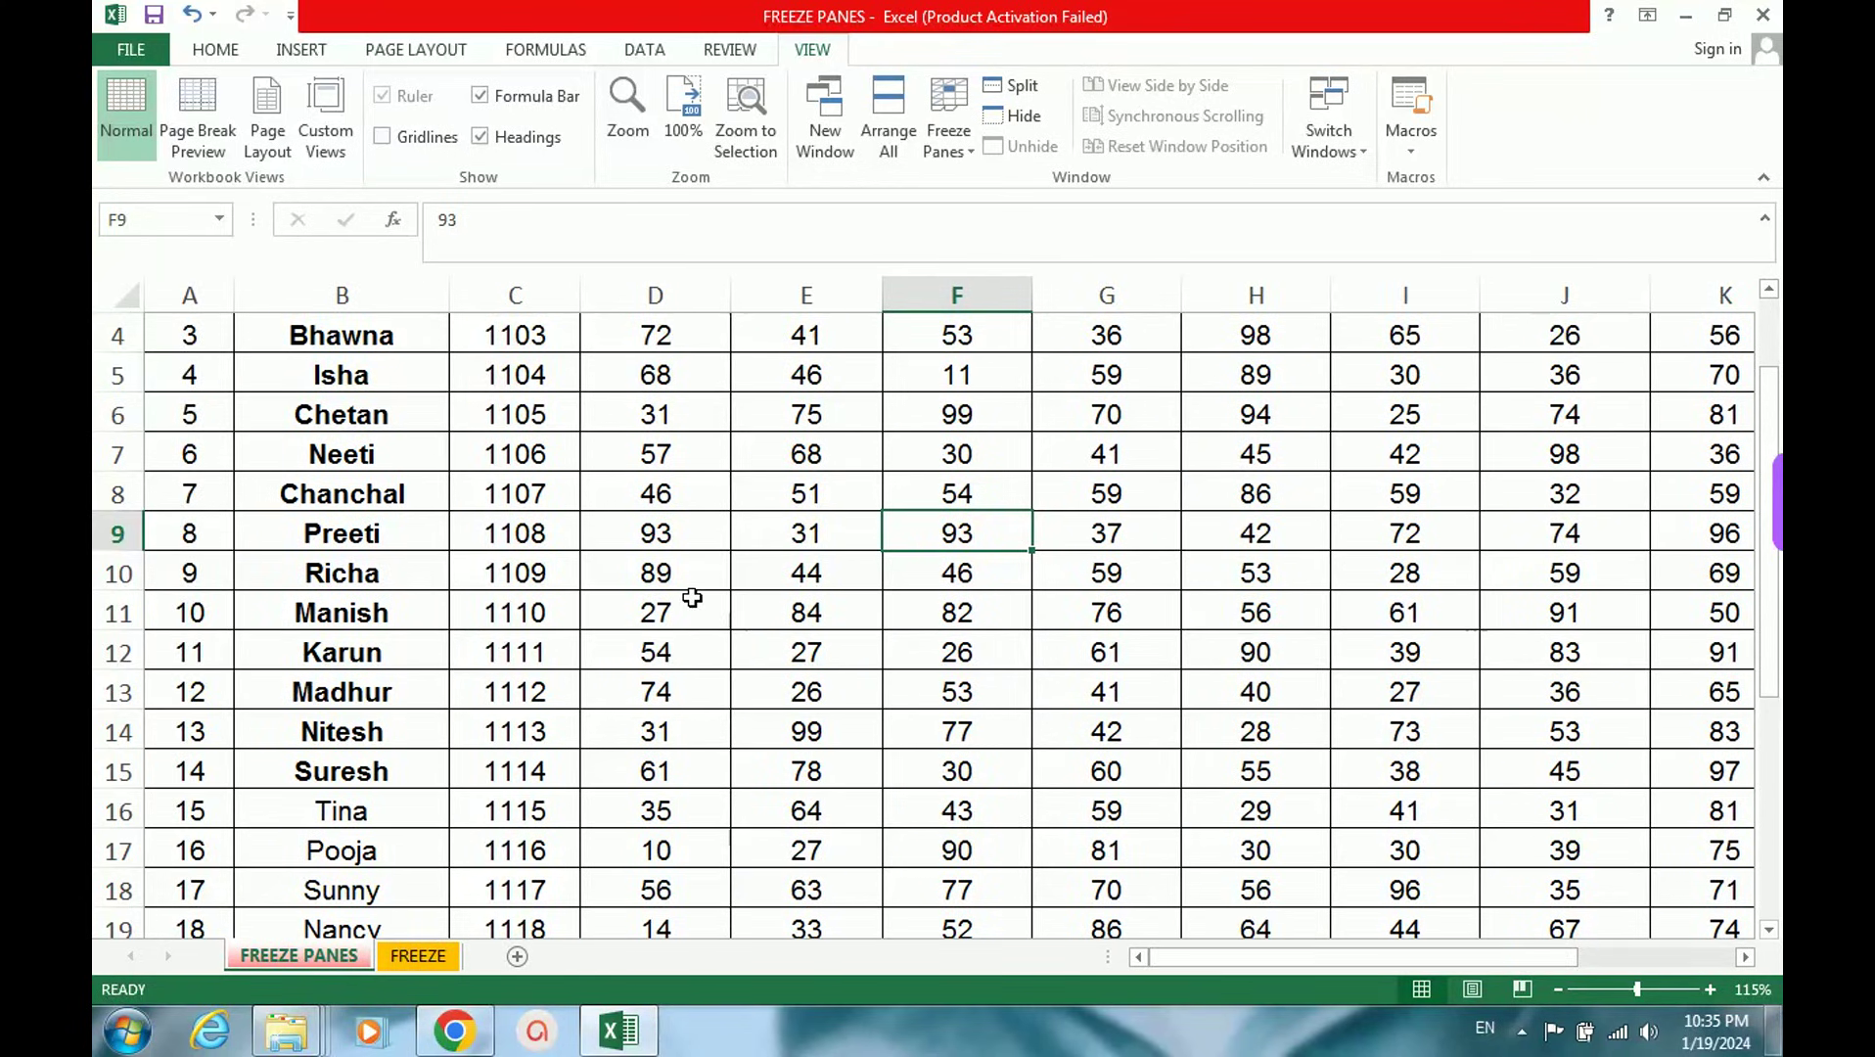
pyautogui.scroll(1, 692, 597)
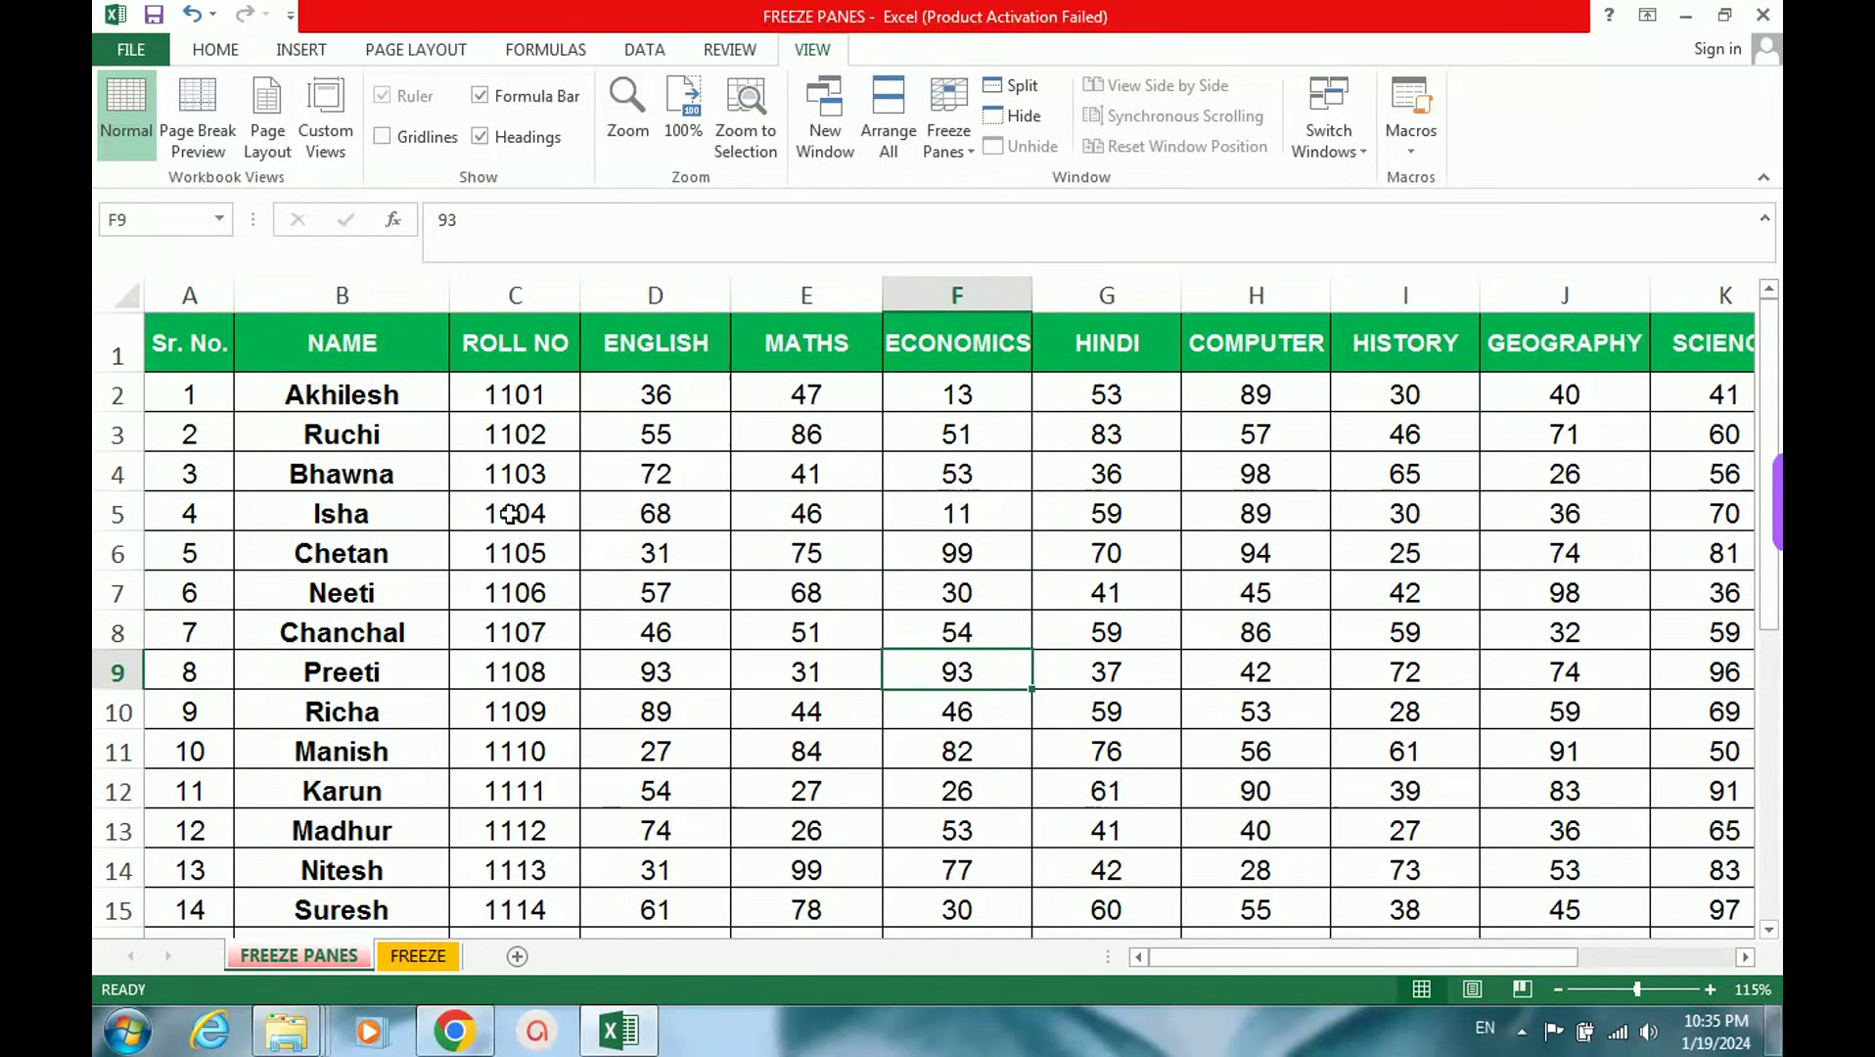
pyautogui.click(390, 401)
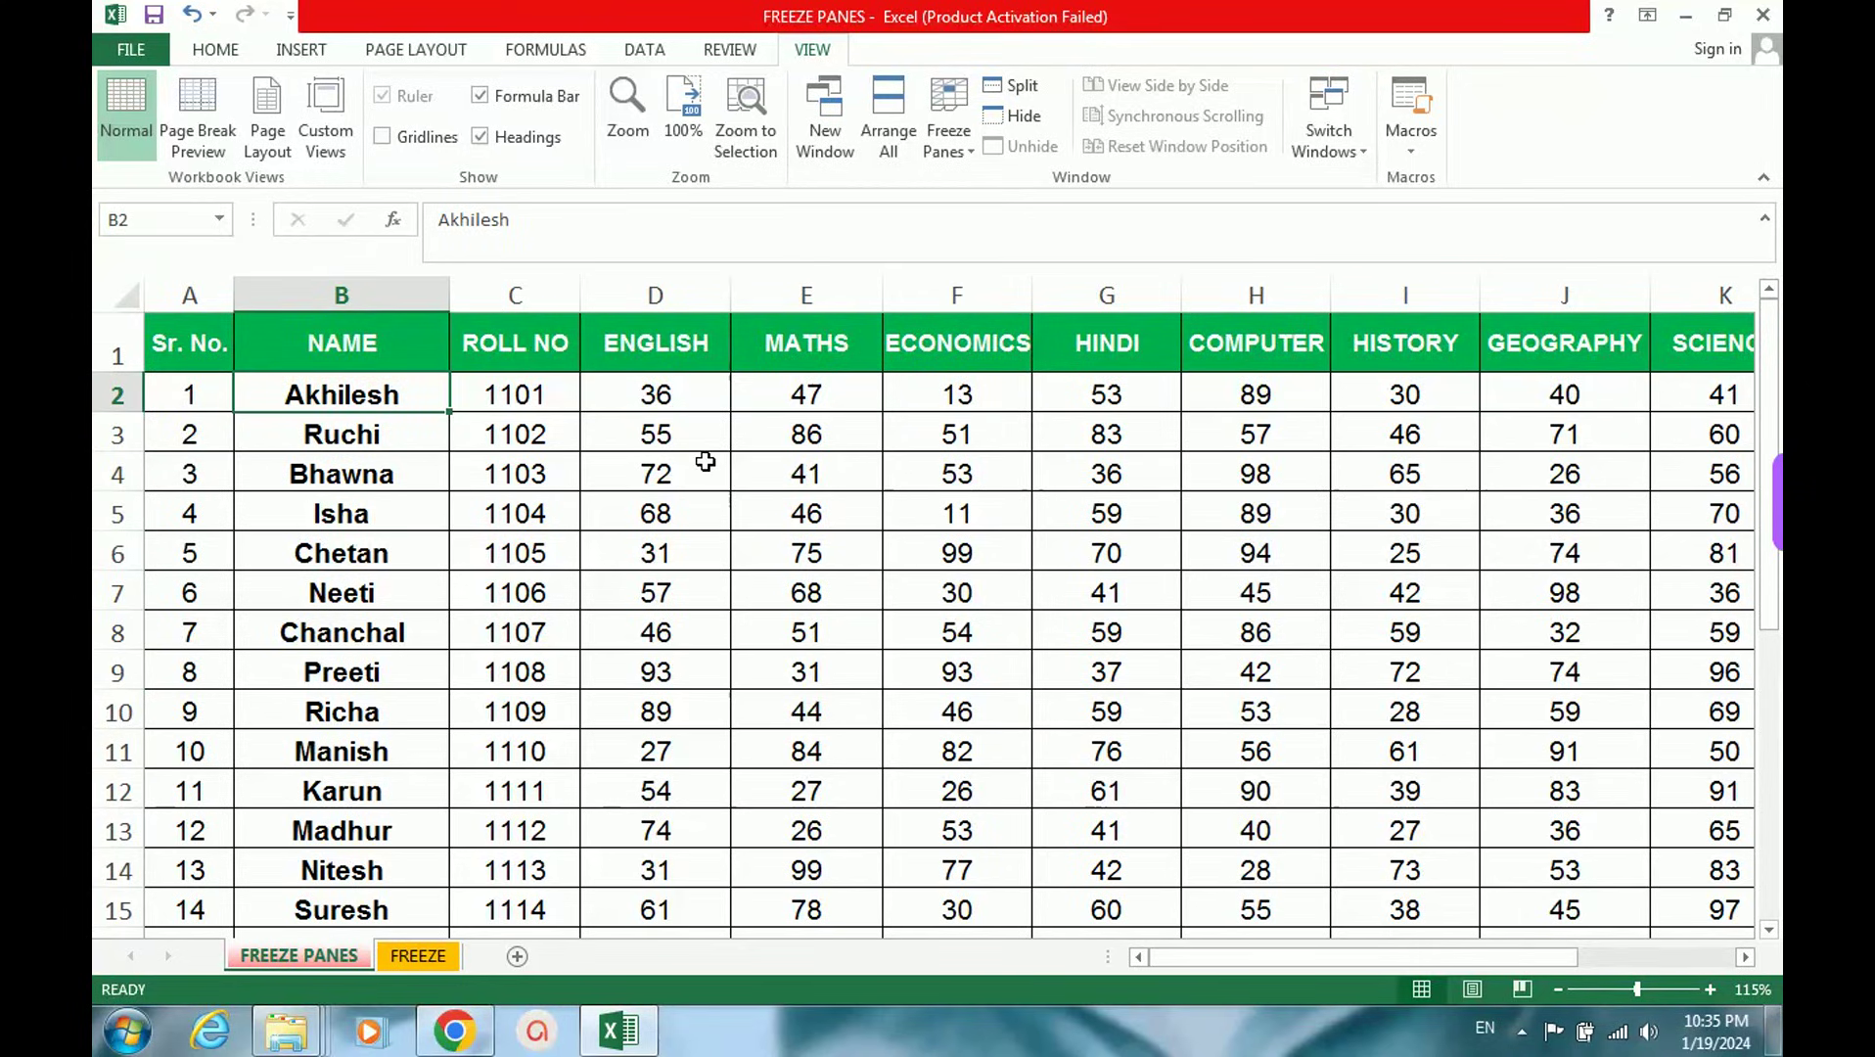
pyautogui.moveTo(170, 342); pyautogui.dragTo(717, 351)
pyautogui.click(602, 402)
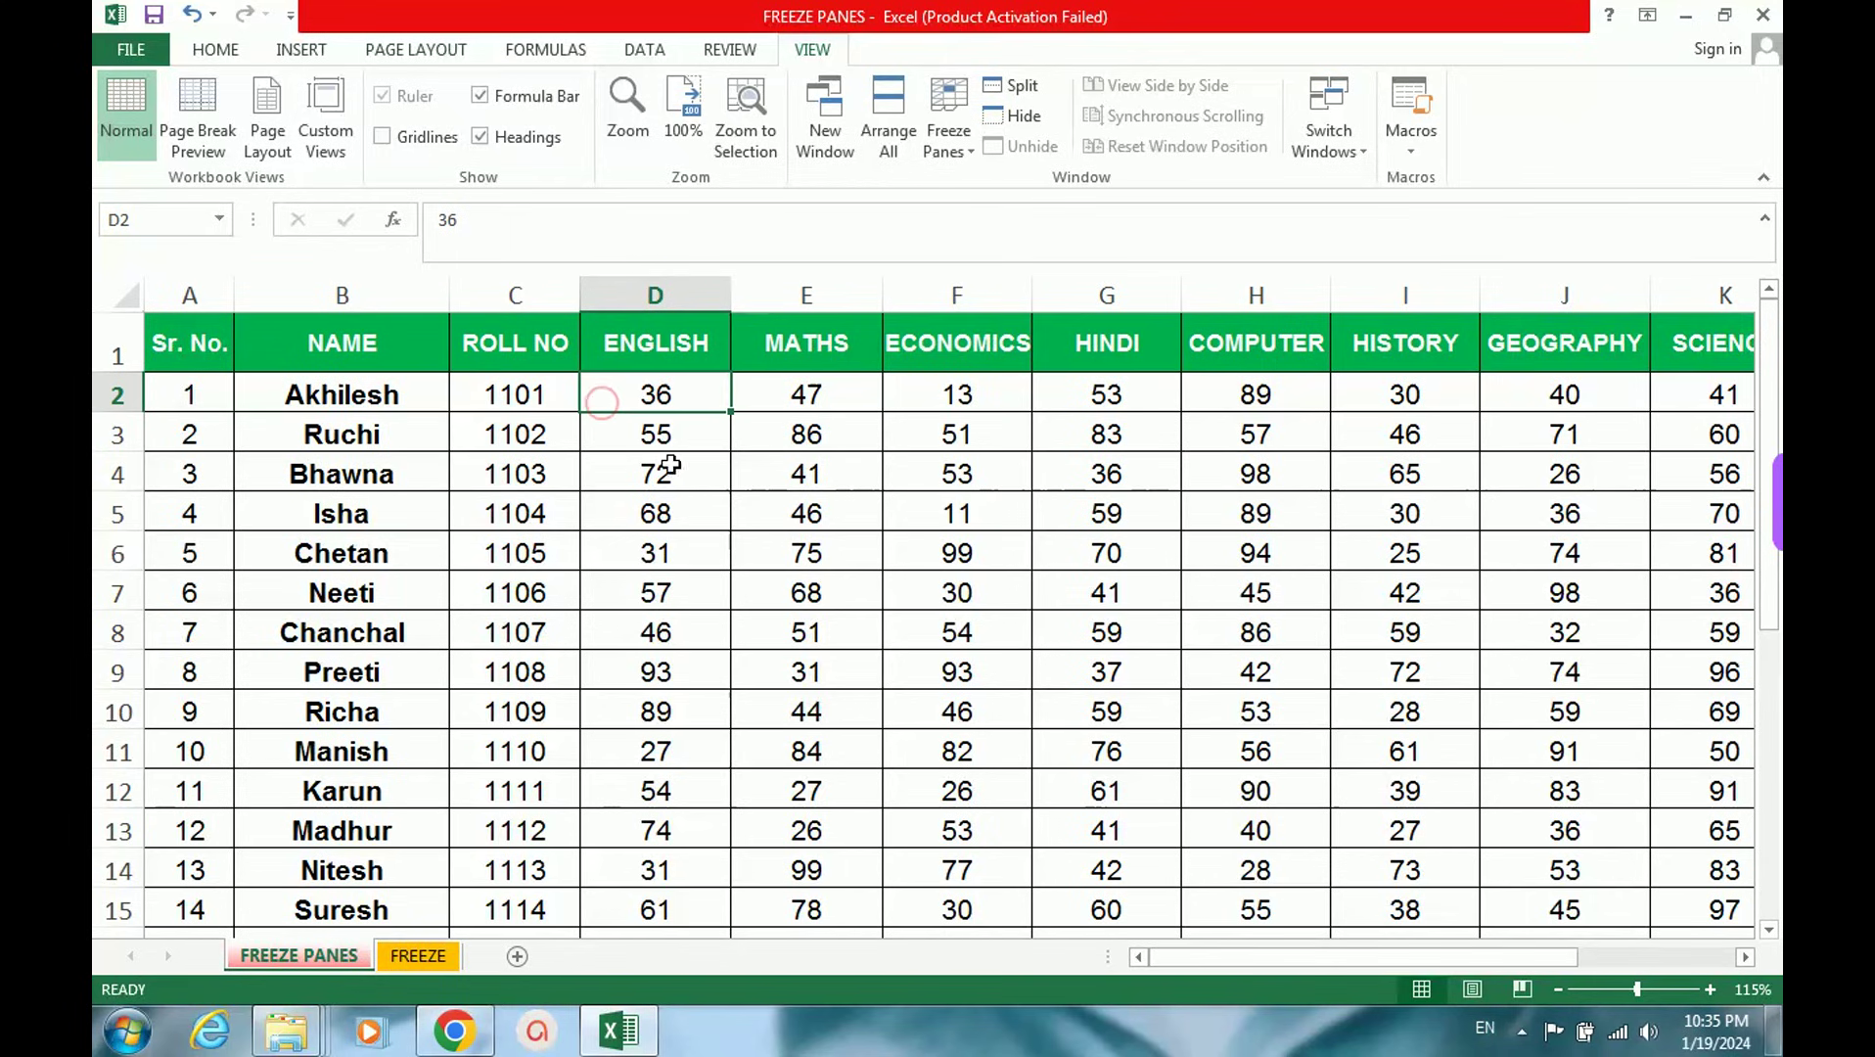
pyautogui.scroll(-1, 748, 519)
pyautogui.scroll(1, 744, 509)
# Step: Freeze panes at cell C2 to lock the header row and the Sr. No. and NAME columns
pyautogui.click(534, 387)
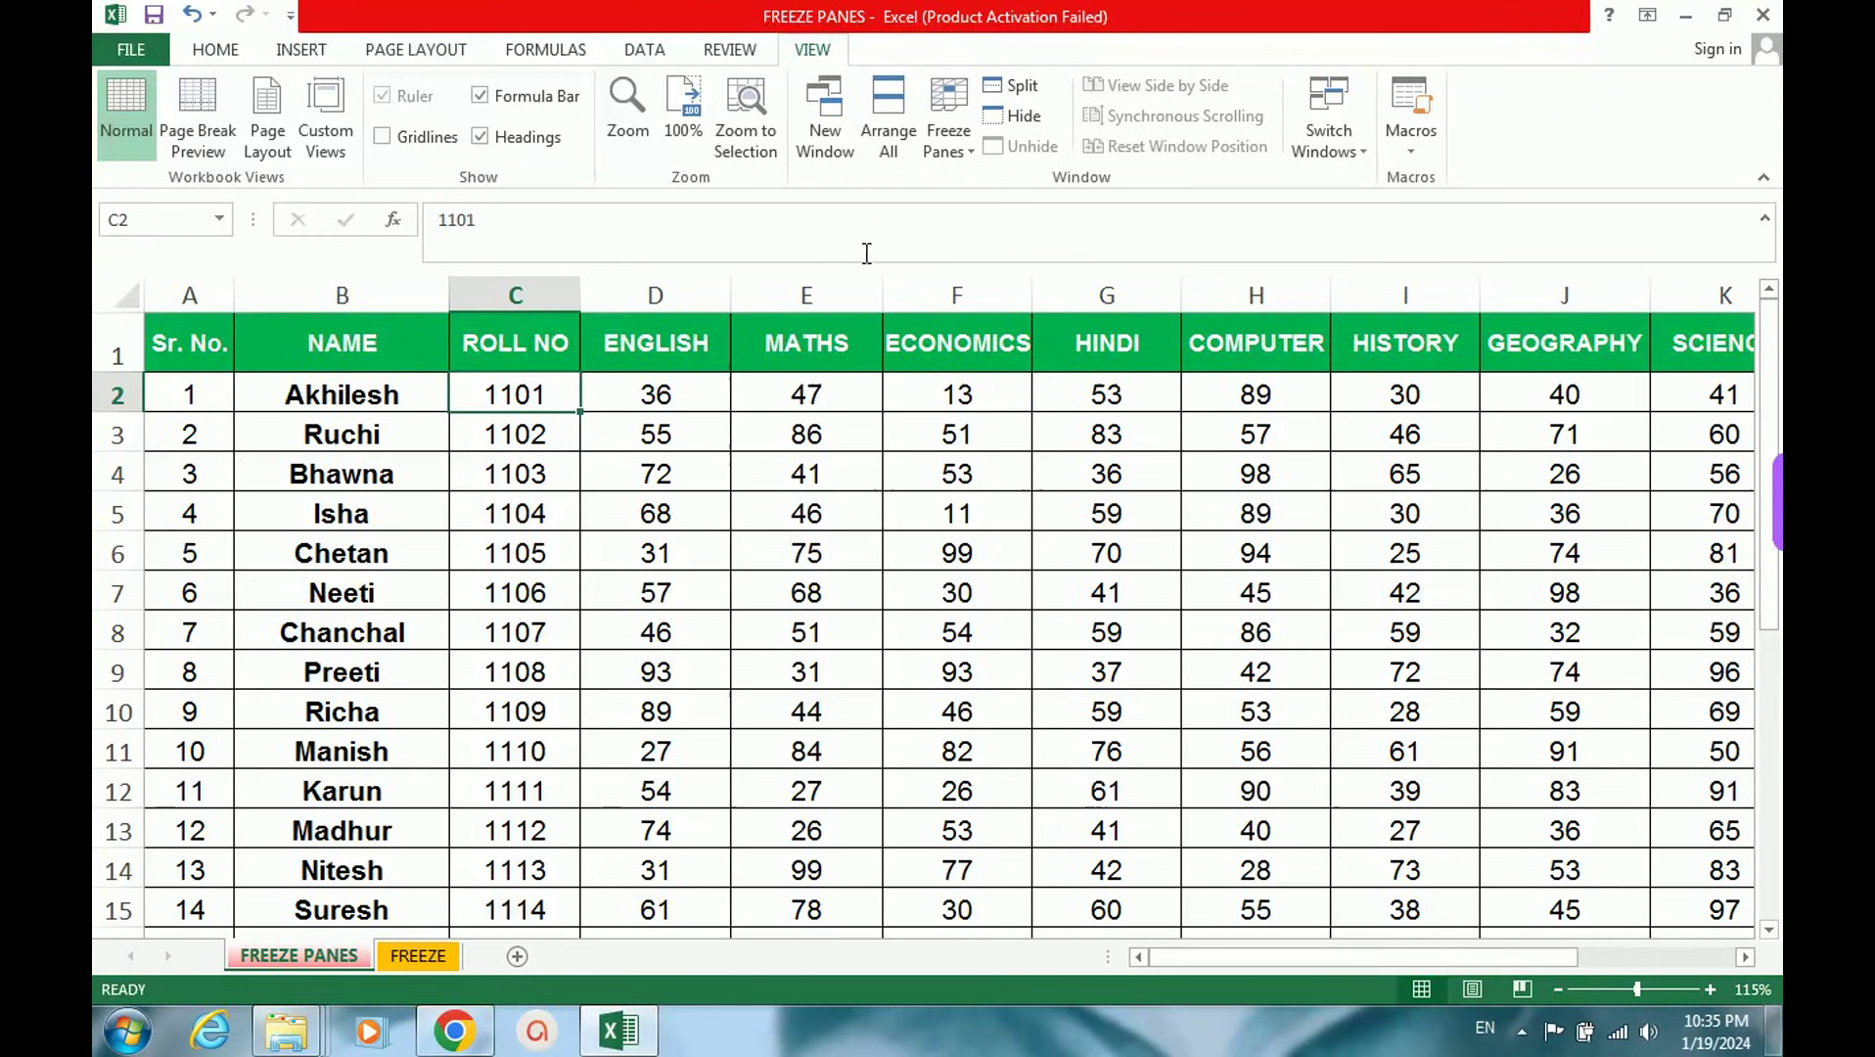
pyautogui.click(967, 139)
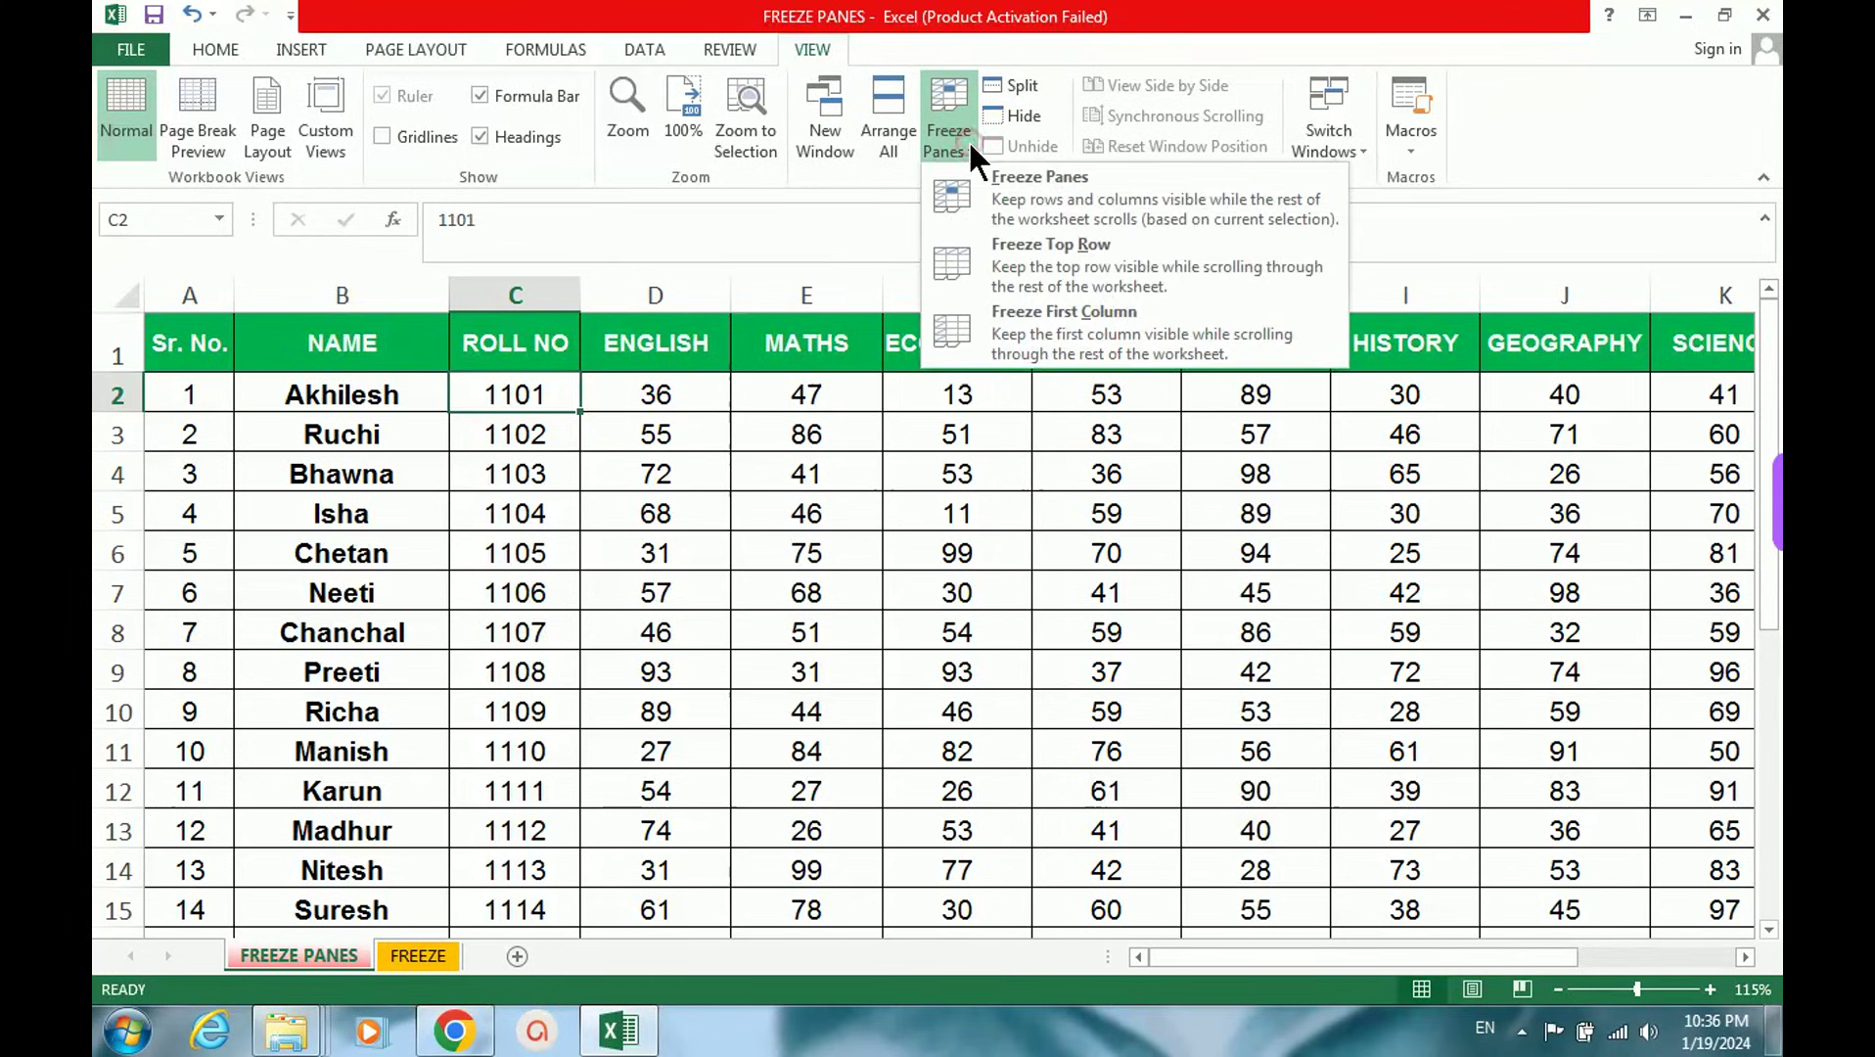
pyautogui.click(1039, 196)
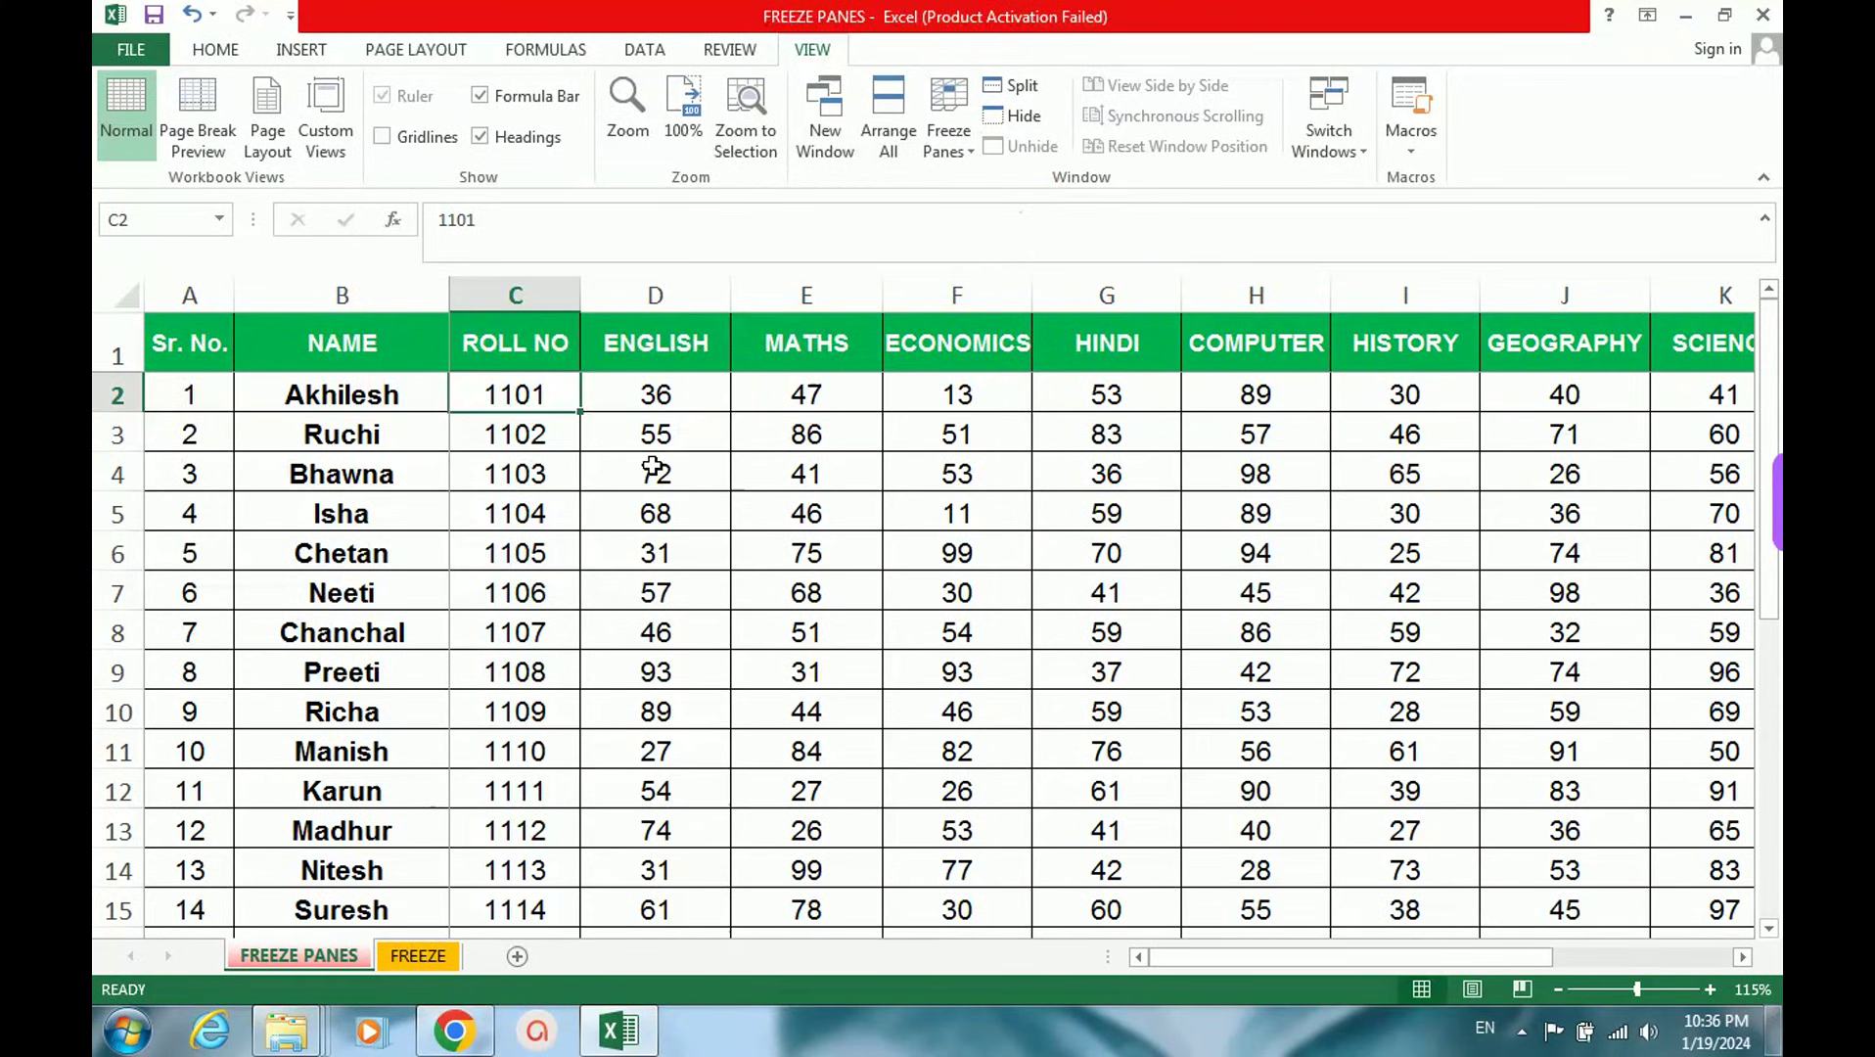
# Step: Check the frozen header row against the student records down to the end of the table and back
pyautogui.scroll(-4, 654, 467)
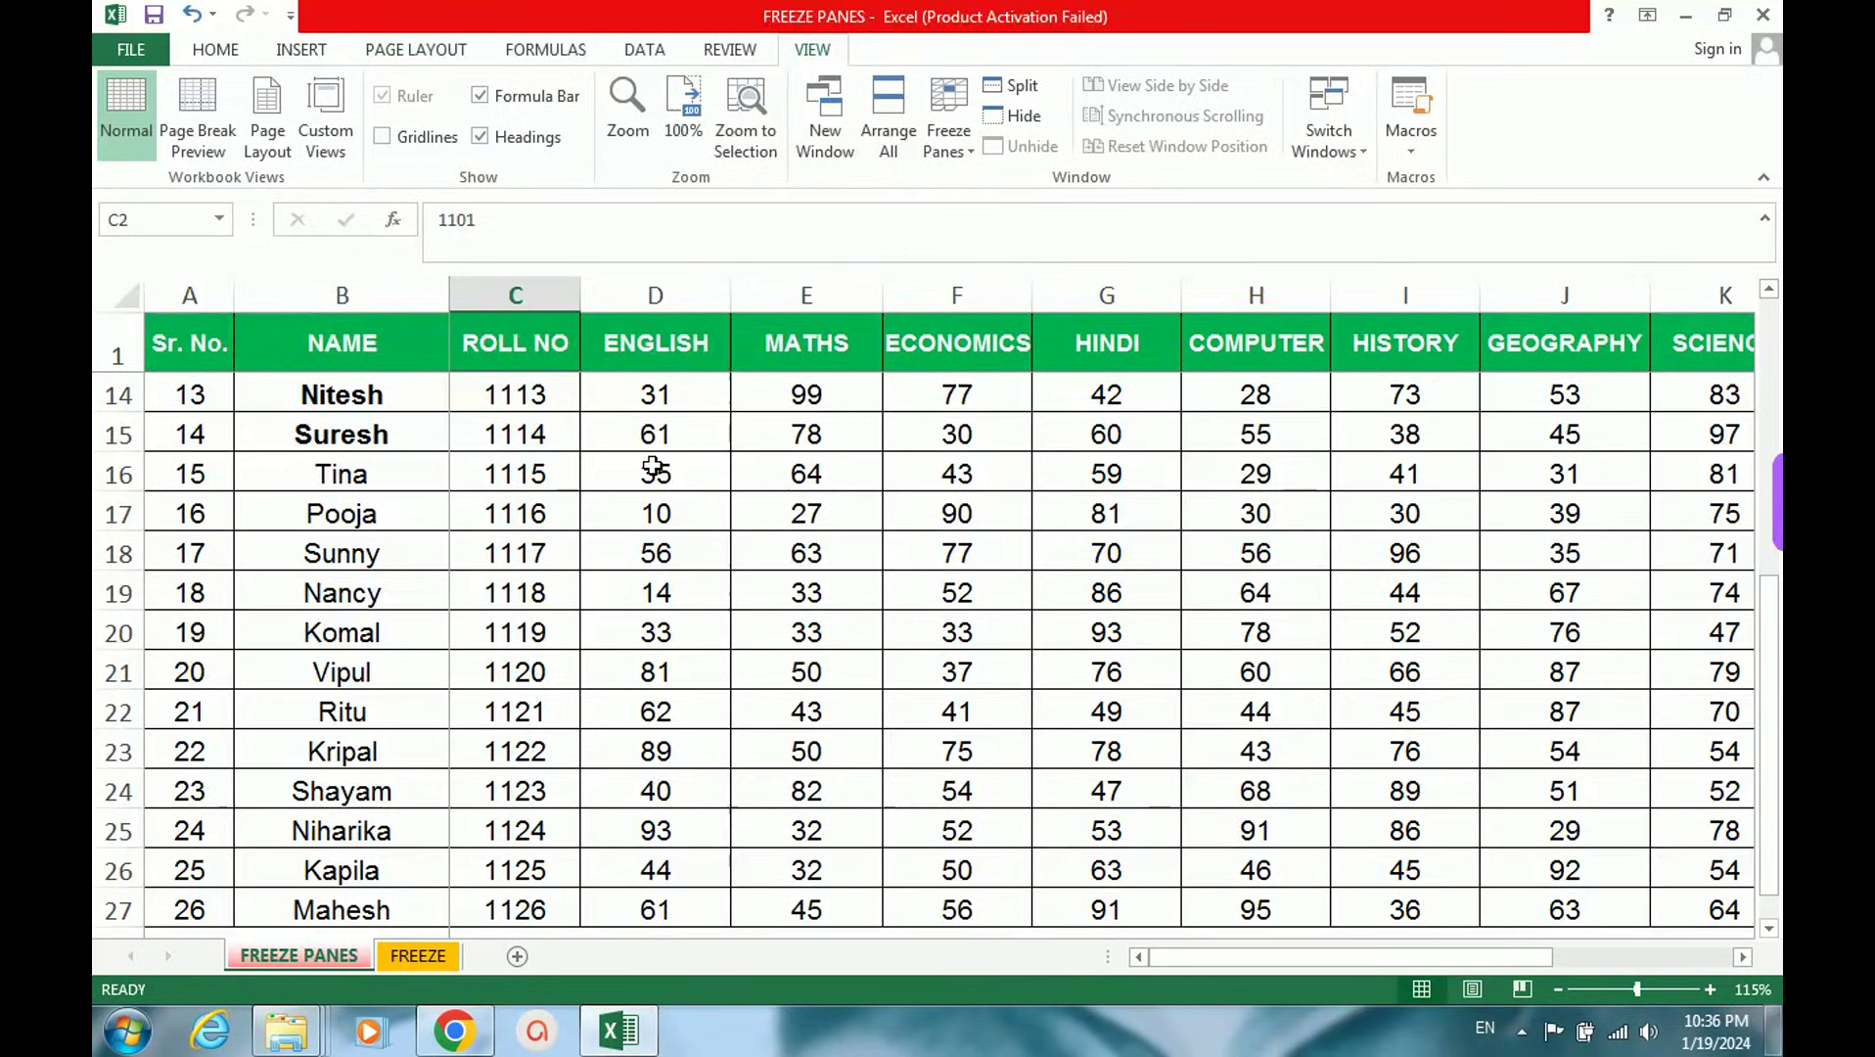
pyautogui.scroll(-2, 653, 468)
pyautogui.scroll(6, 653, 468)
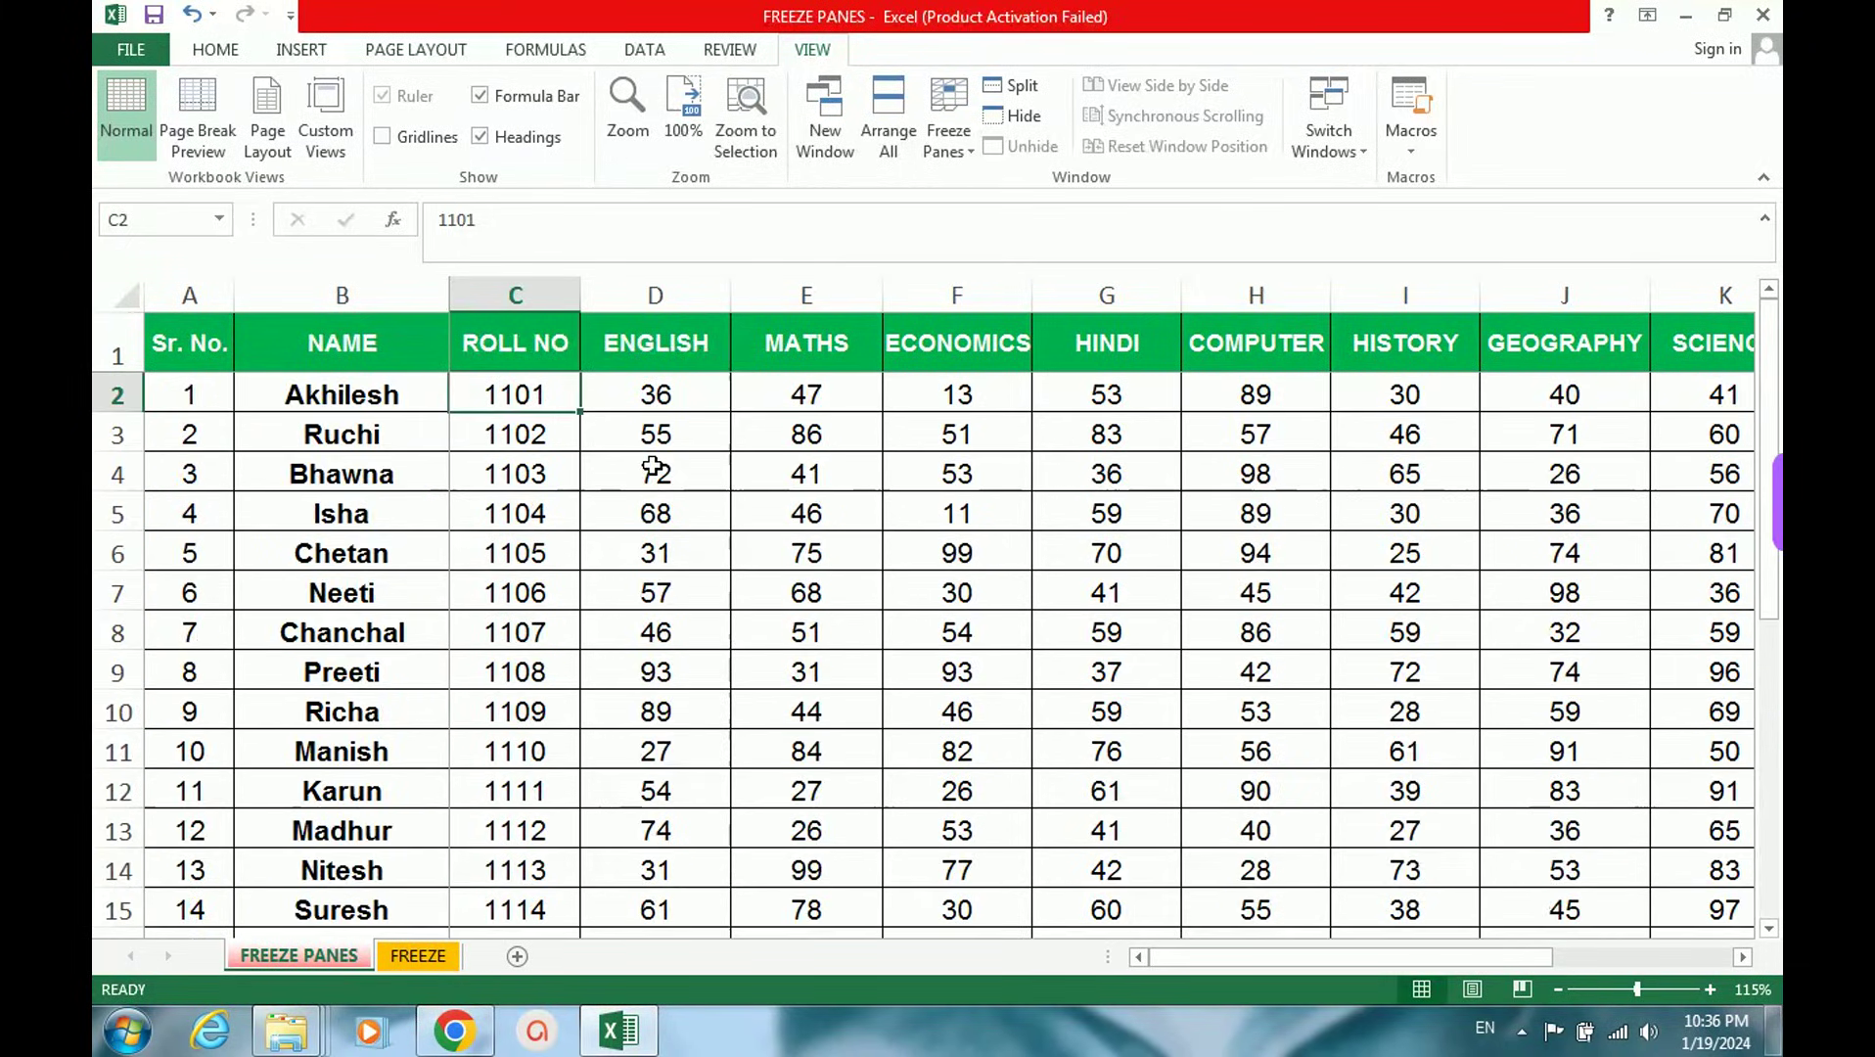
pyautogui.scroll(-5, 653, 468)
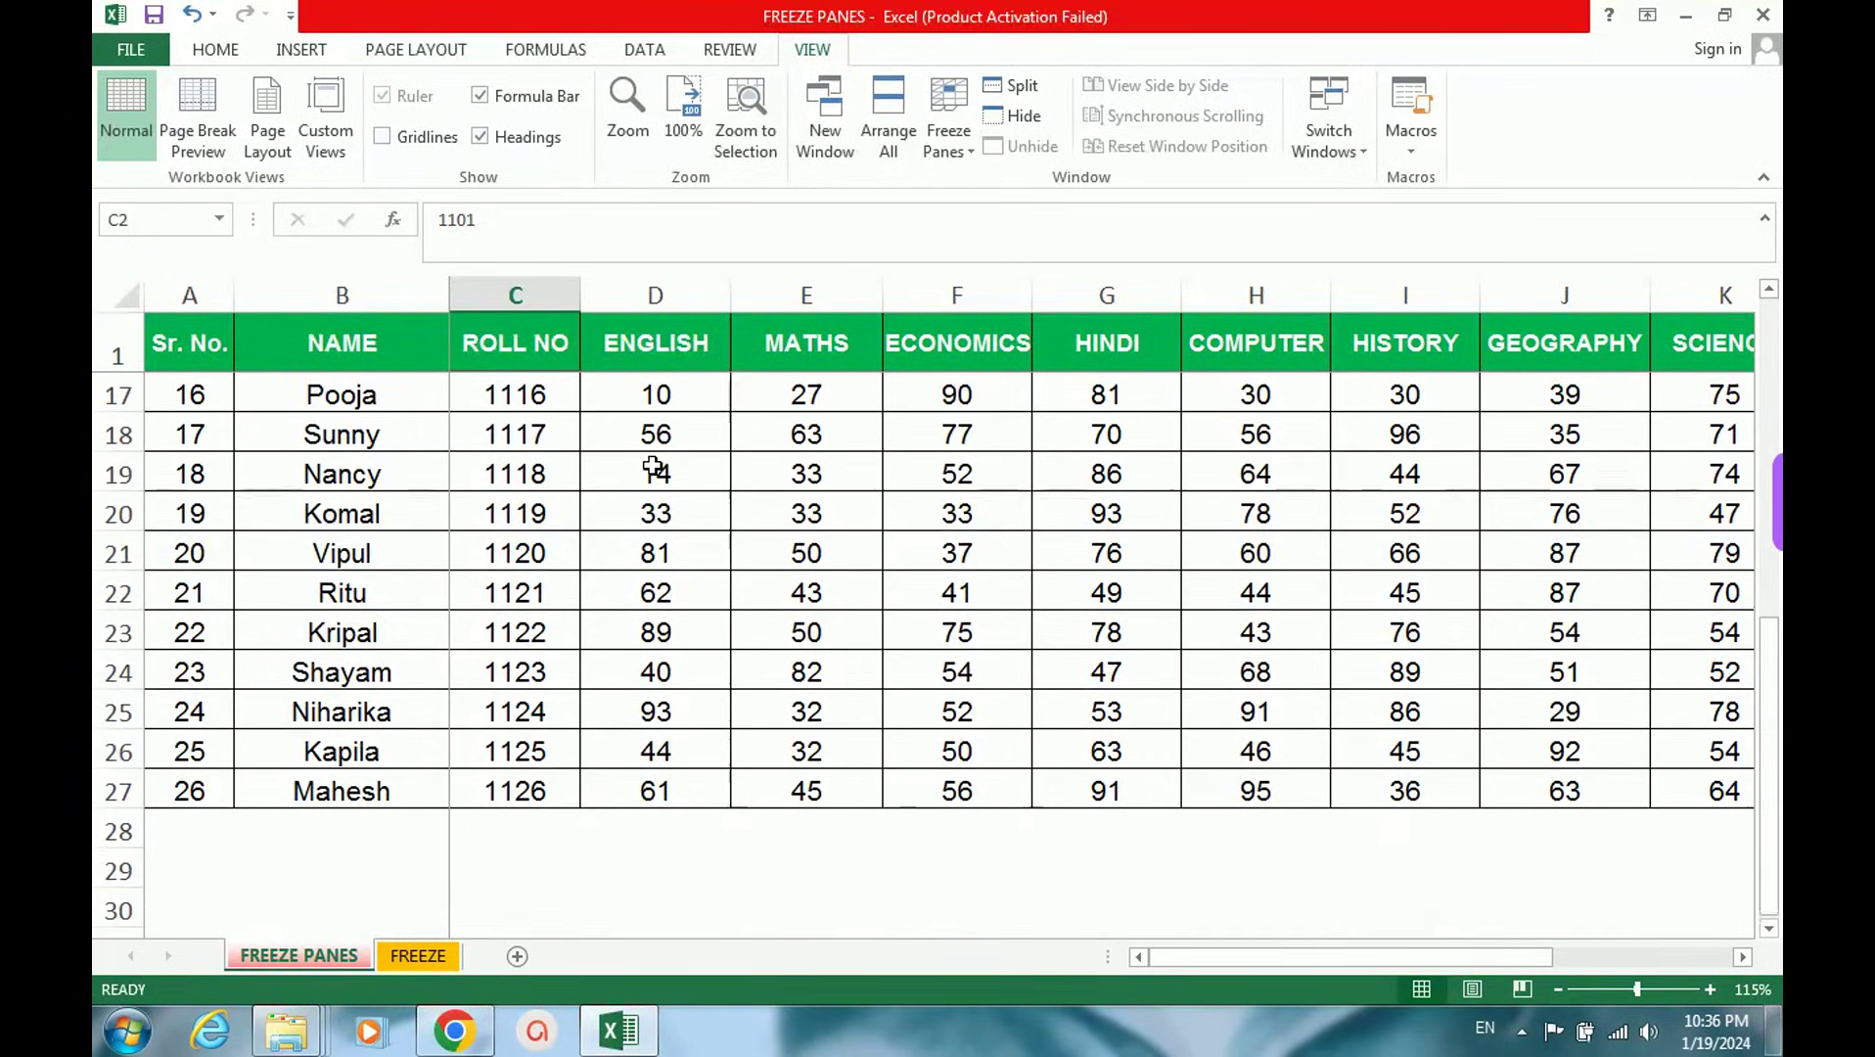
pyautogui.scroll(-1, 654, 468)
pyautogui.scroll(6, 653, 468)
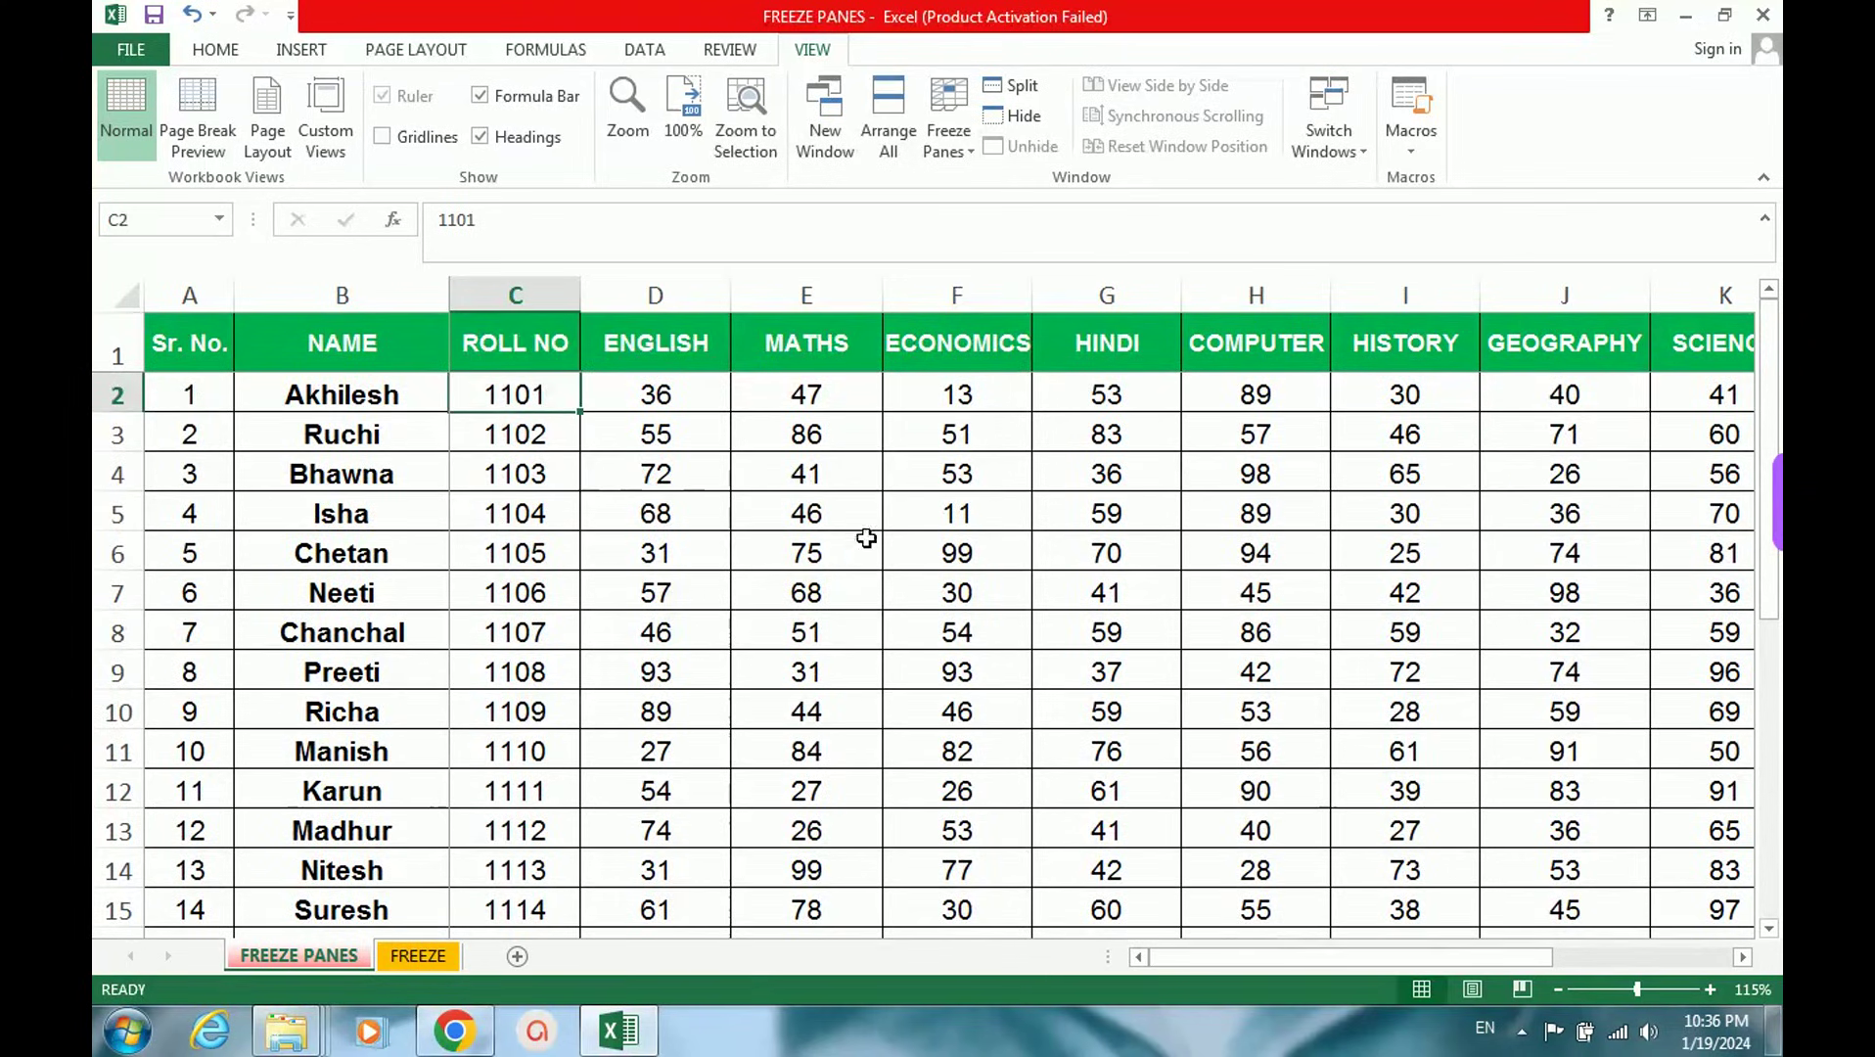
pyautogui.scroll(-3, 962, 553)
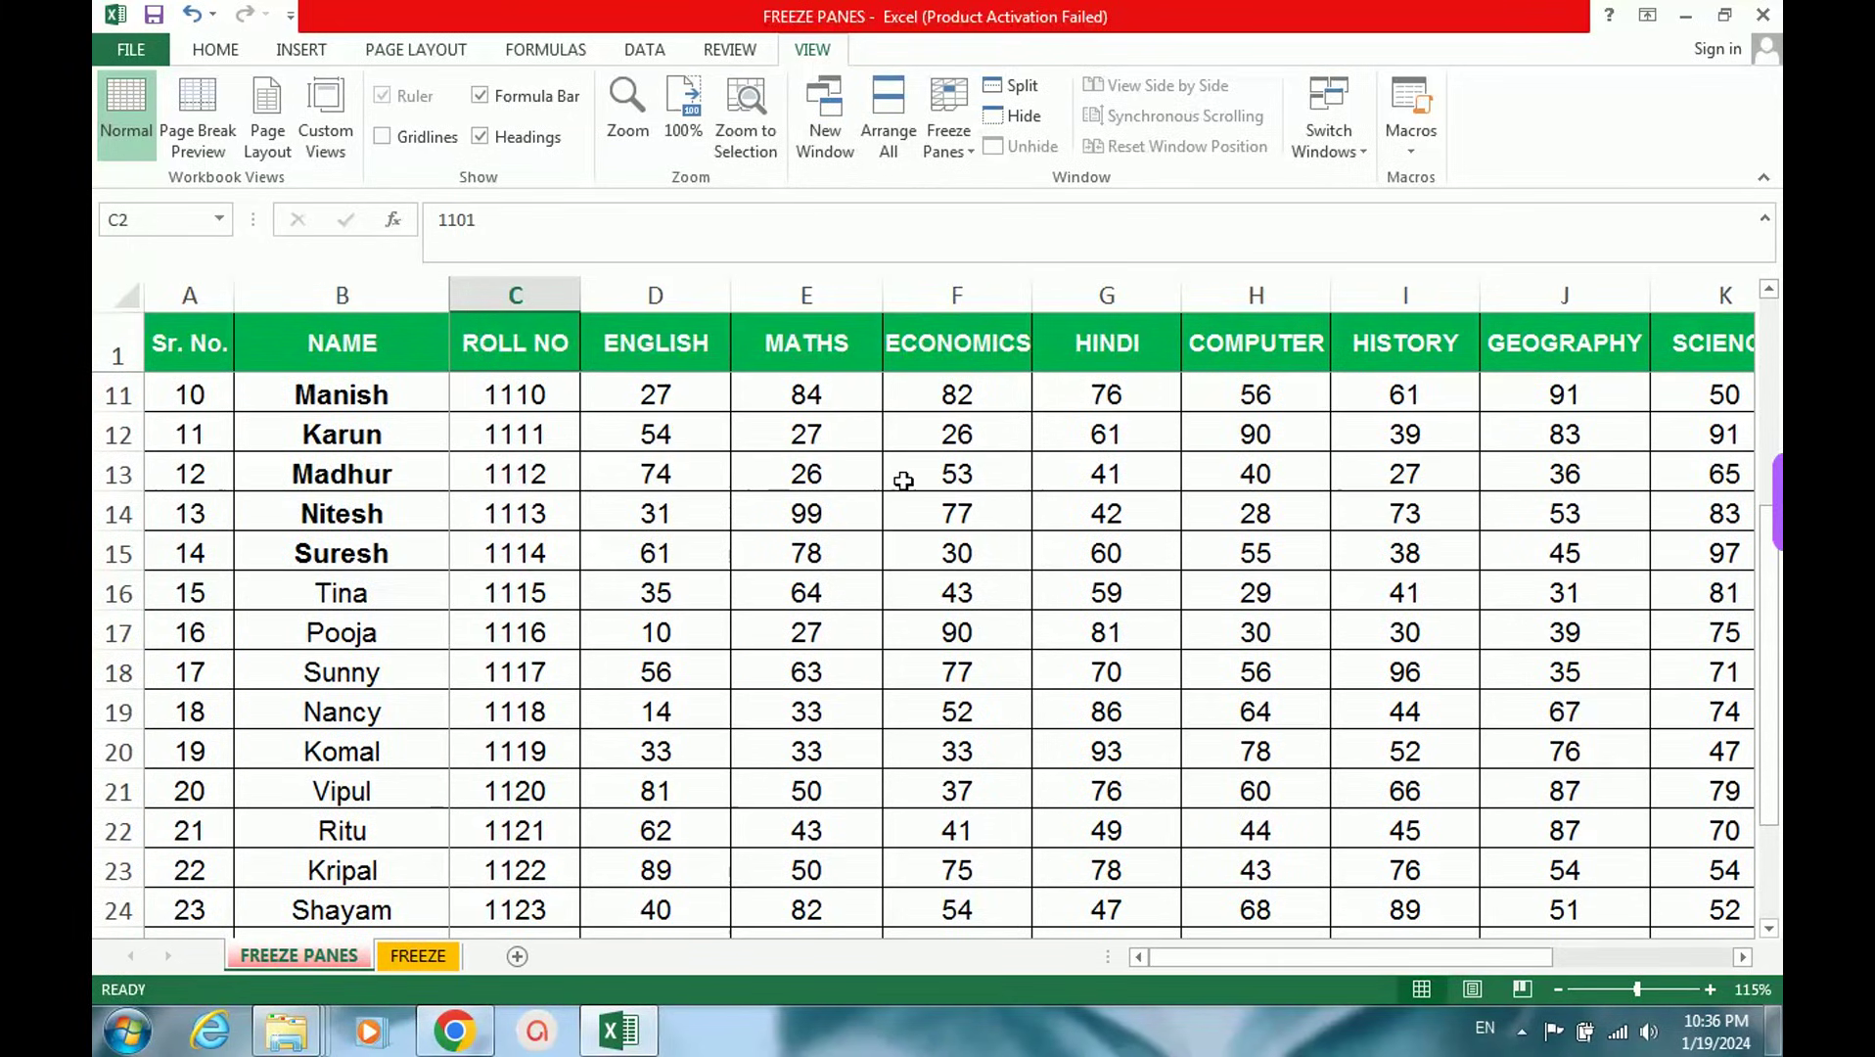
pyautogui.scroll(-1, 942, 553)
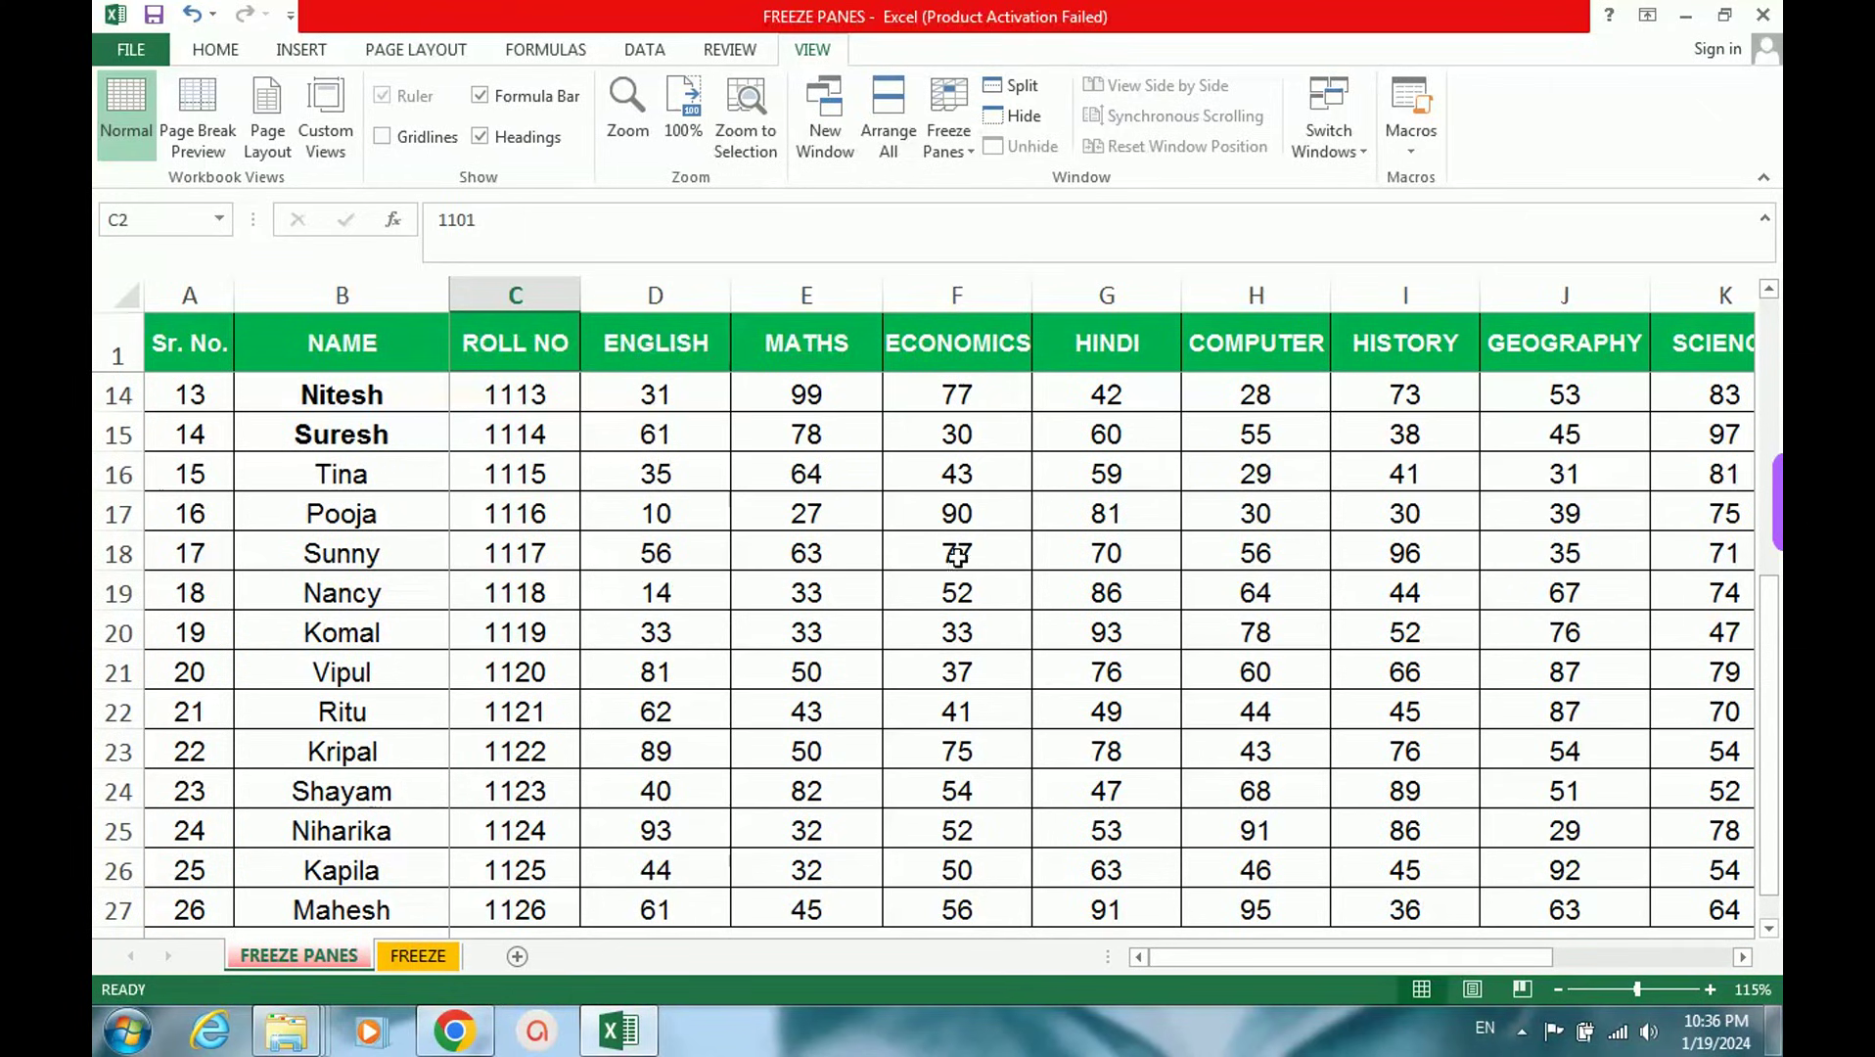
pyautogui.scroll(4, 812, 570)
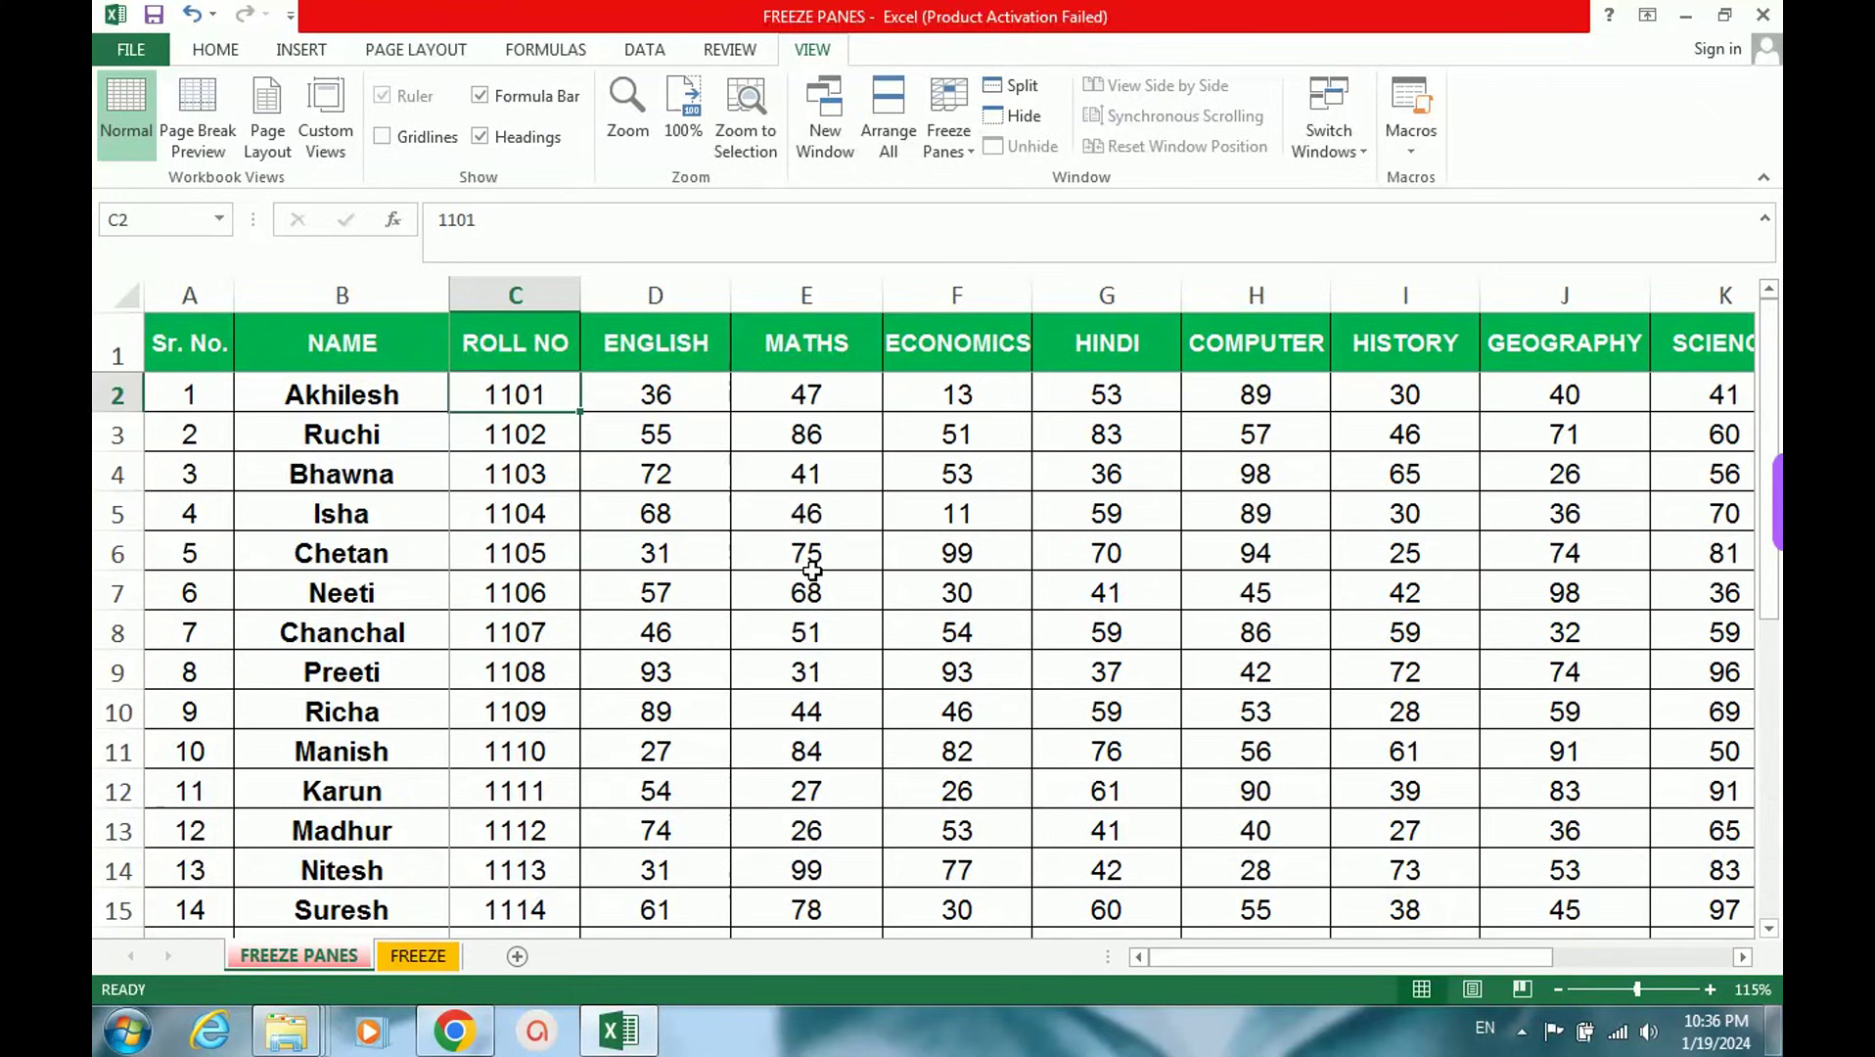
# Step: Unfreeze the panes and check whether the NAME column stays in view when moving across the subject columns
pyautogui.click(946, 141)
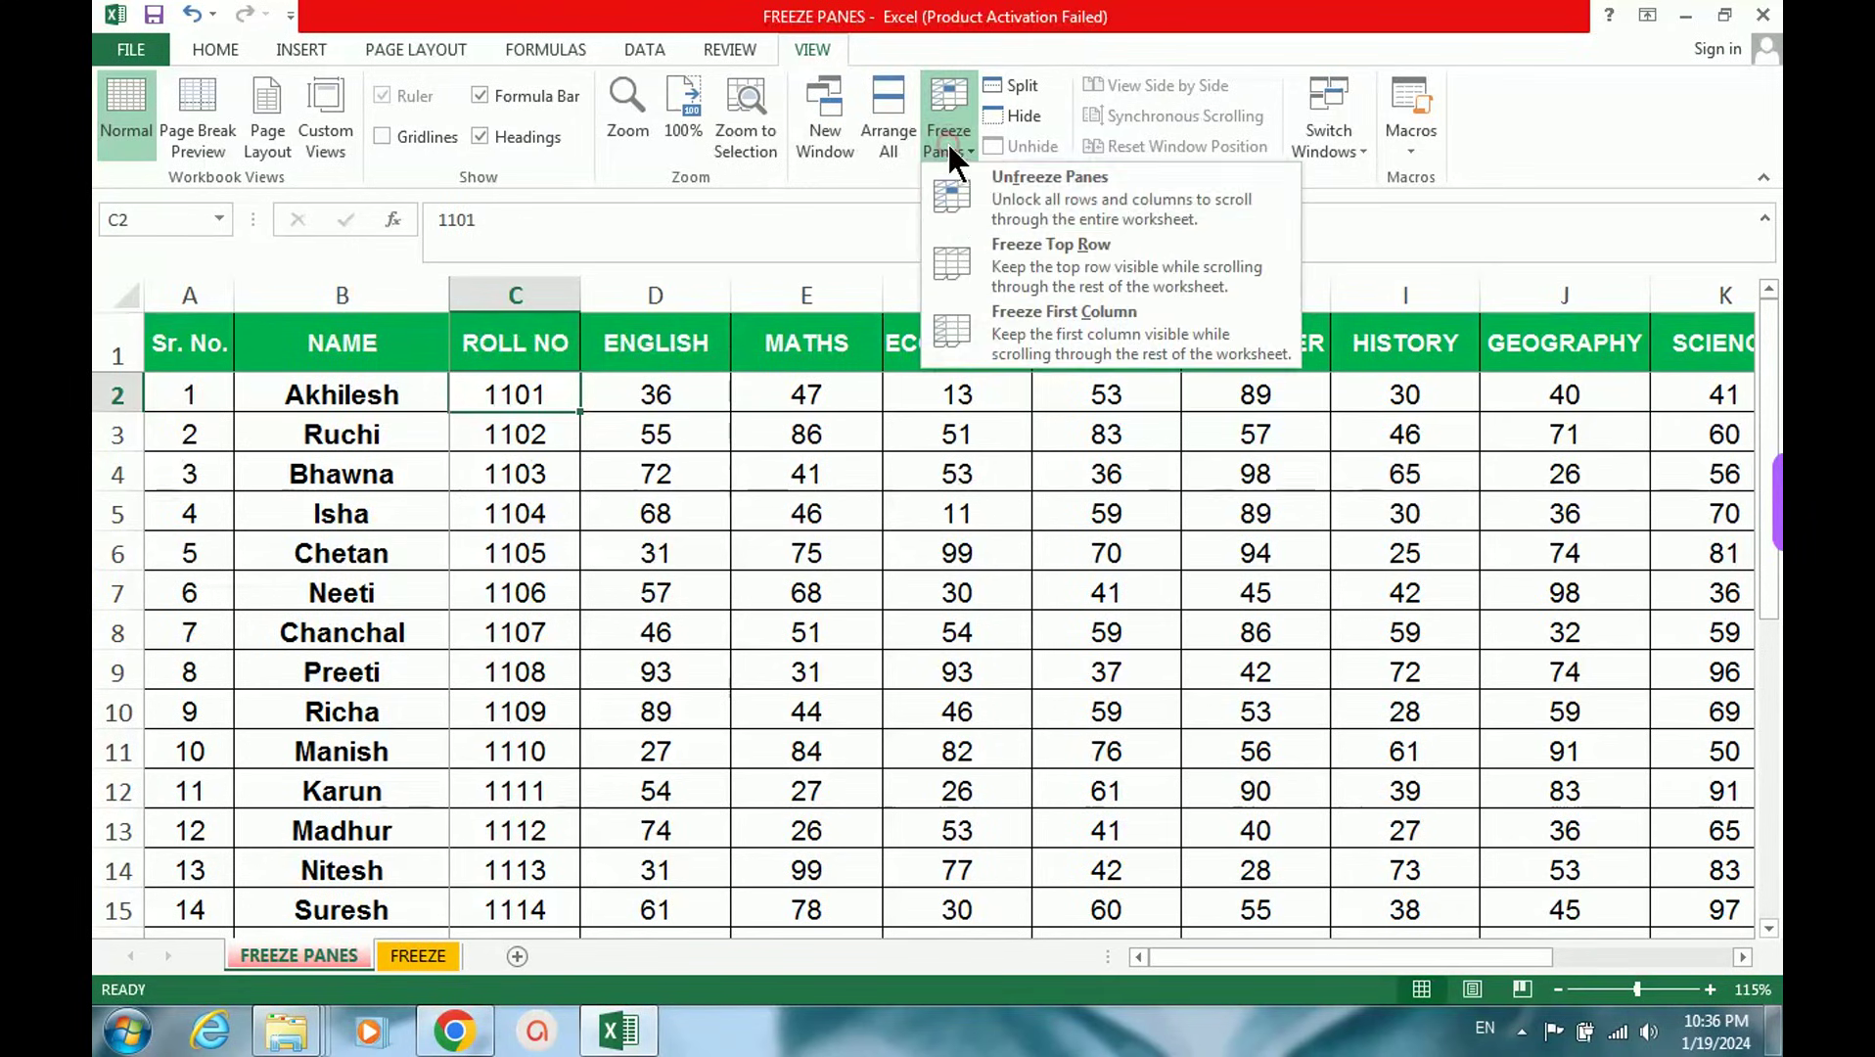
pyautogui.click(1054, 195)
pyautogui.click(661, 473)
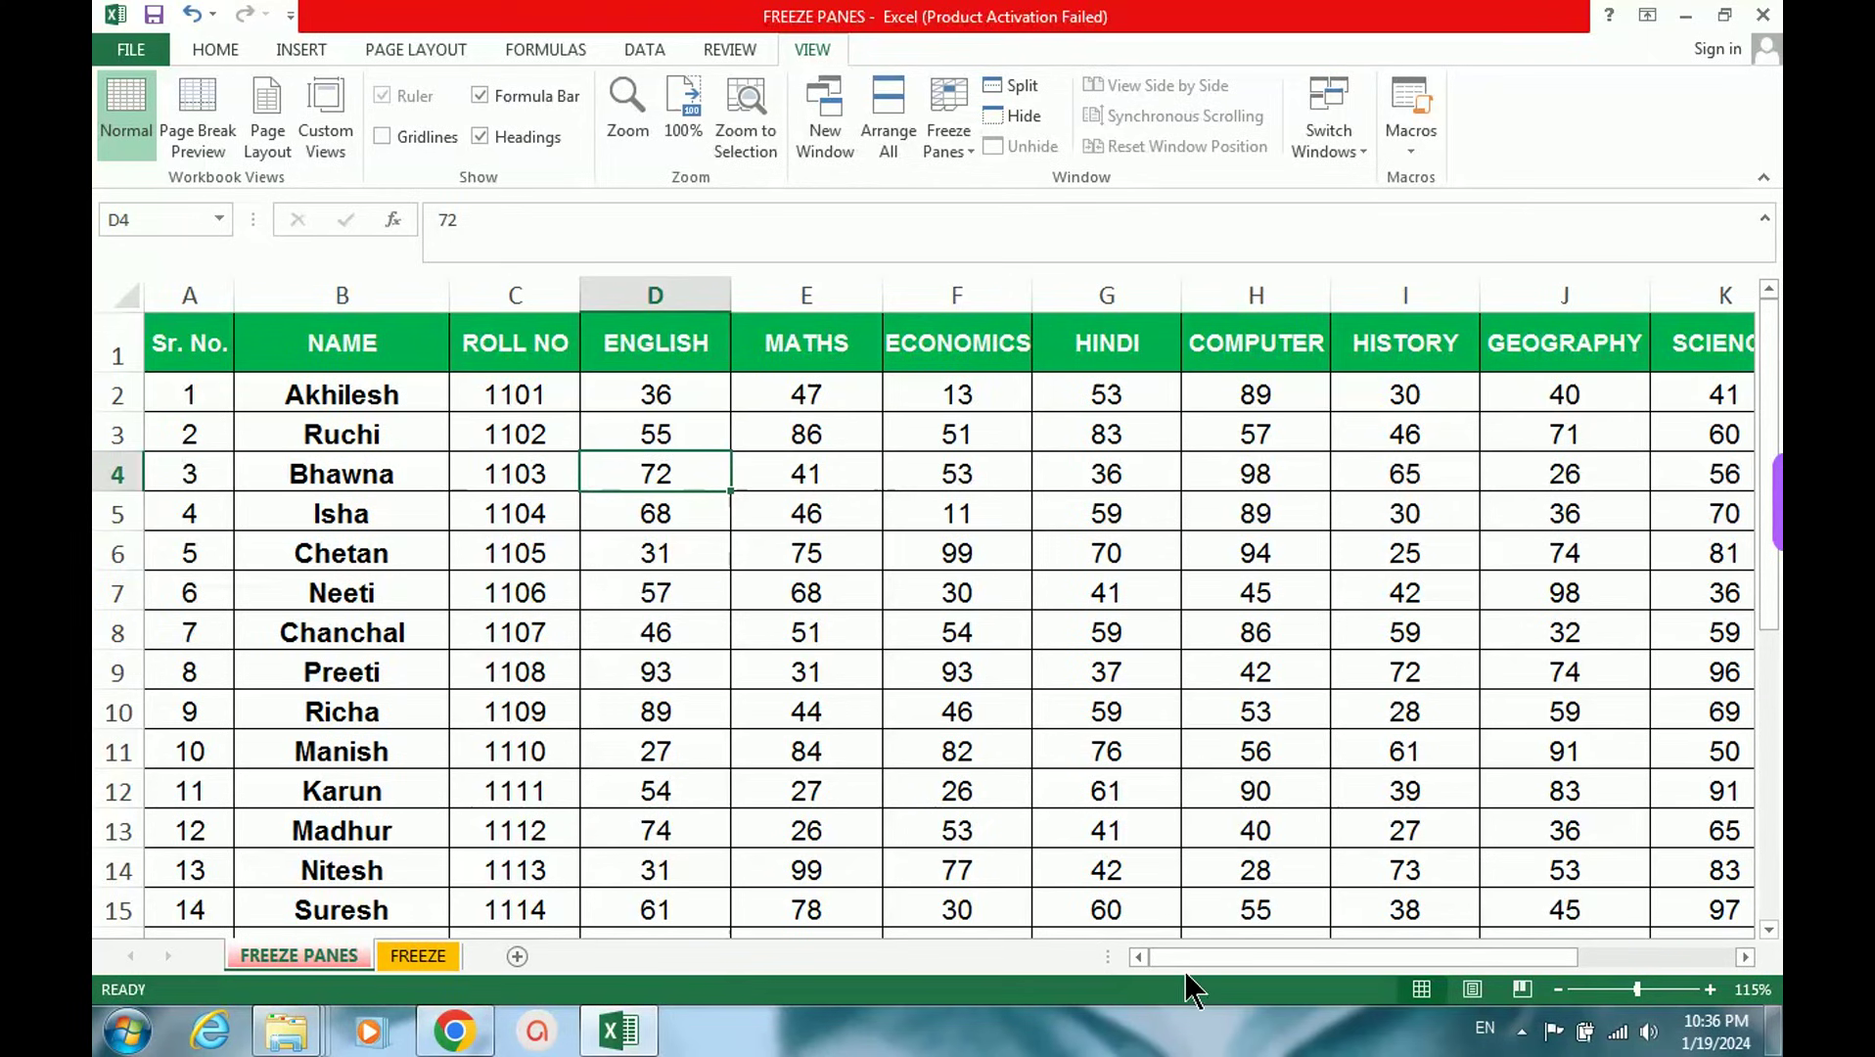
pyautogui.moveTo(1190, 956)
pyautogui.mouseDown()
pyautogui.moveTo(1274, 956)
pyautogui.moveTo(1179, 952)
pyautogui.mouseUp()
pyautogui.click(328, 399)
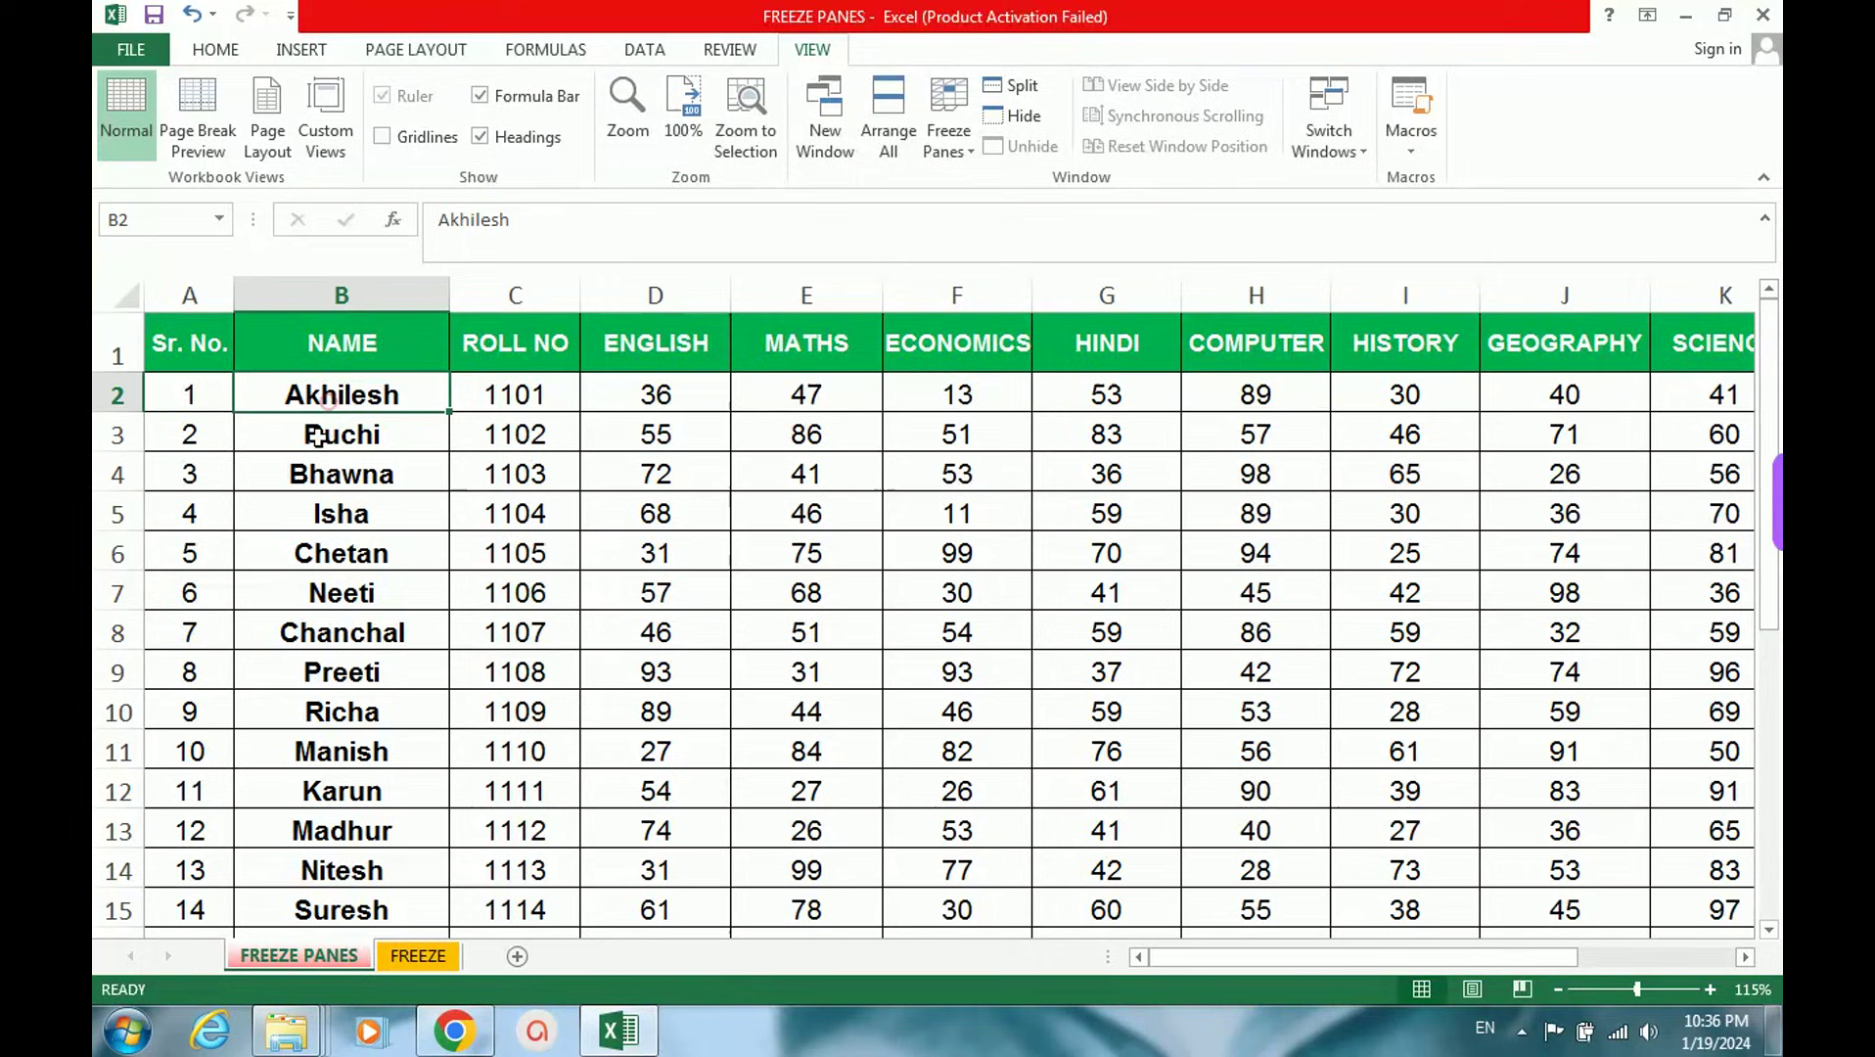
pyautogui.click(328, 575)
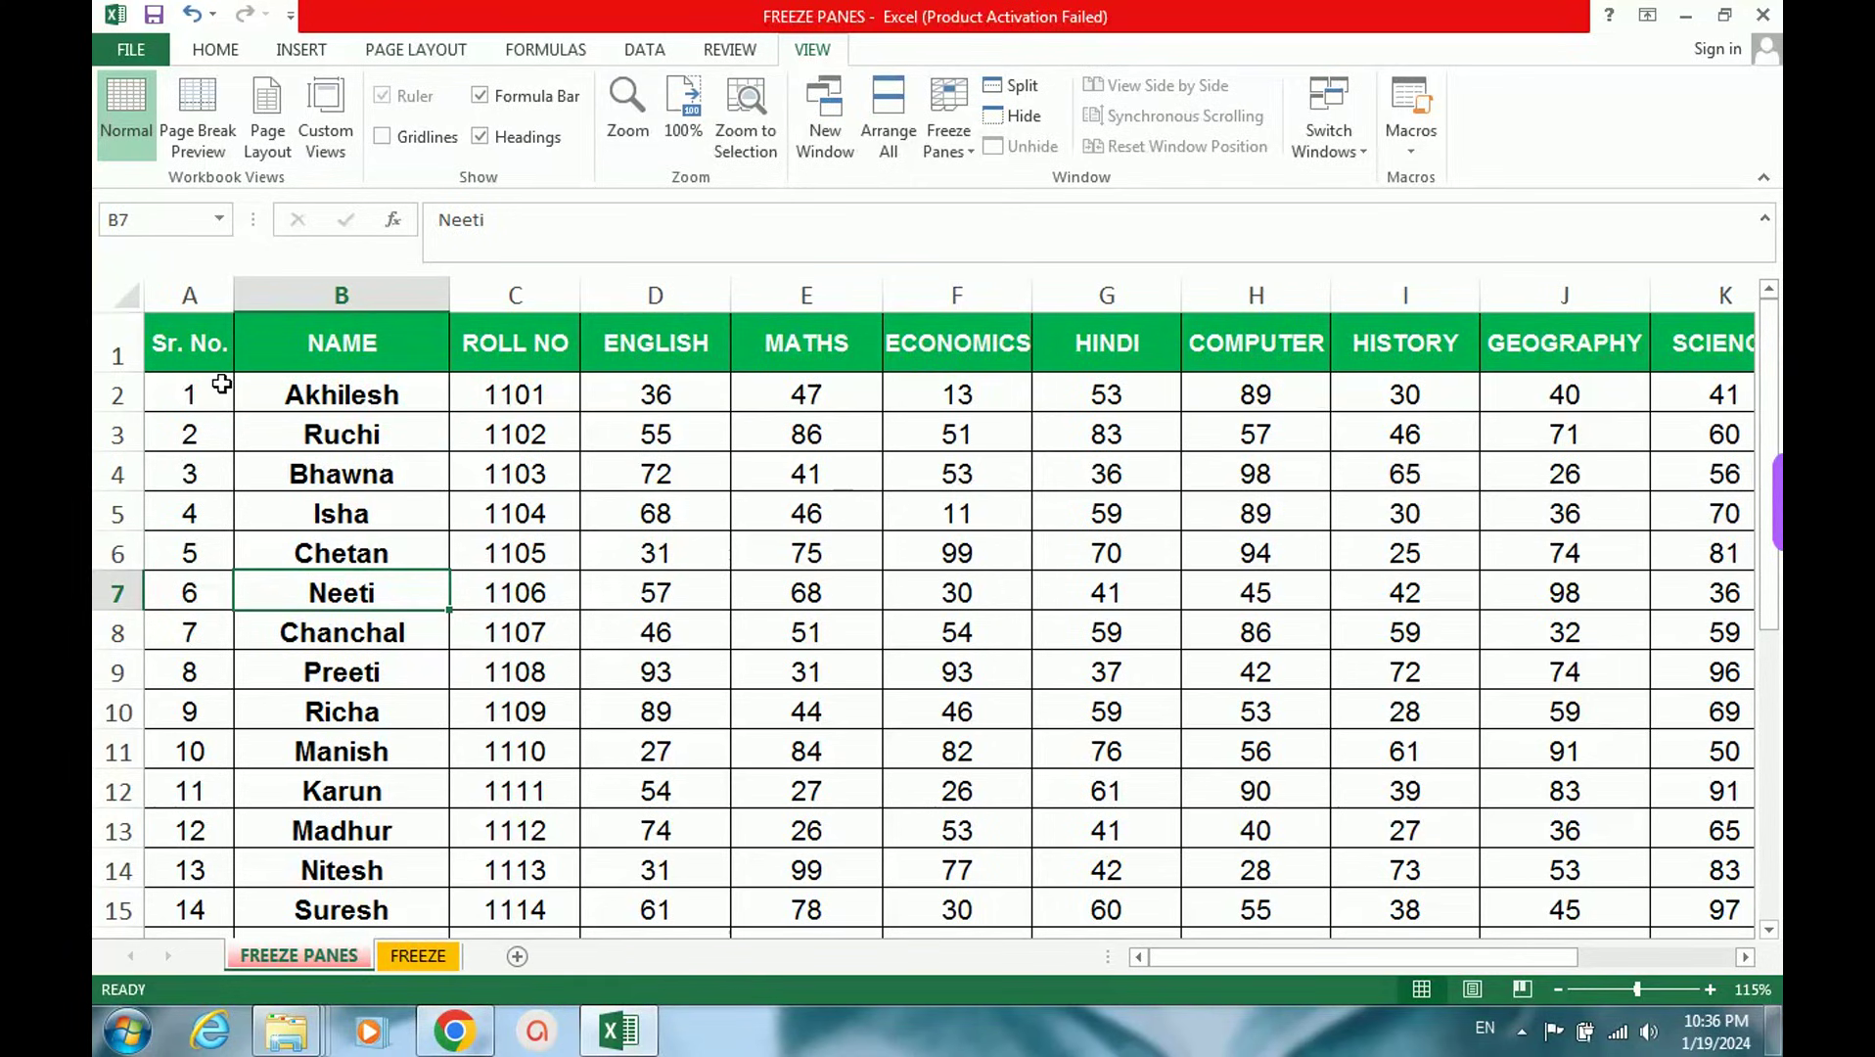
# Step: Freeze panes again at cell C2 and check the NAME column while moving across the subject columns
pyautogui.click(342, 401)
pyautogui.click(488, 396)
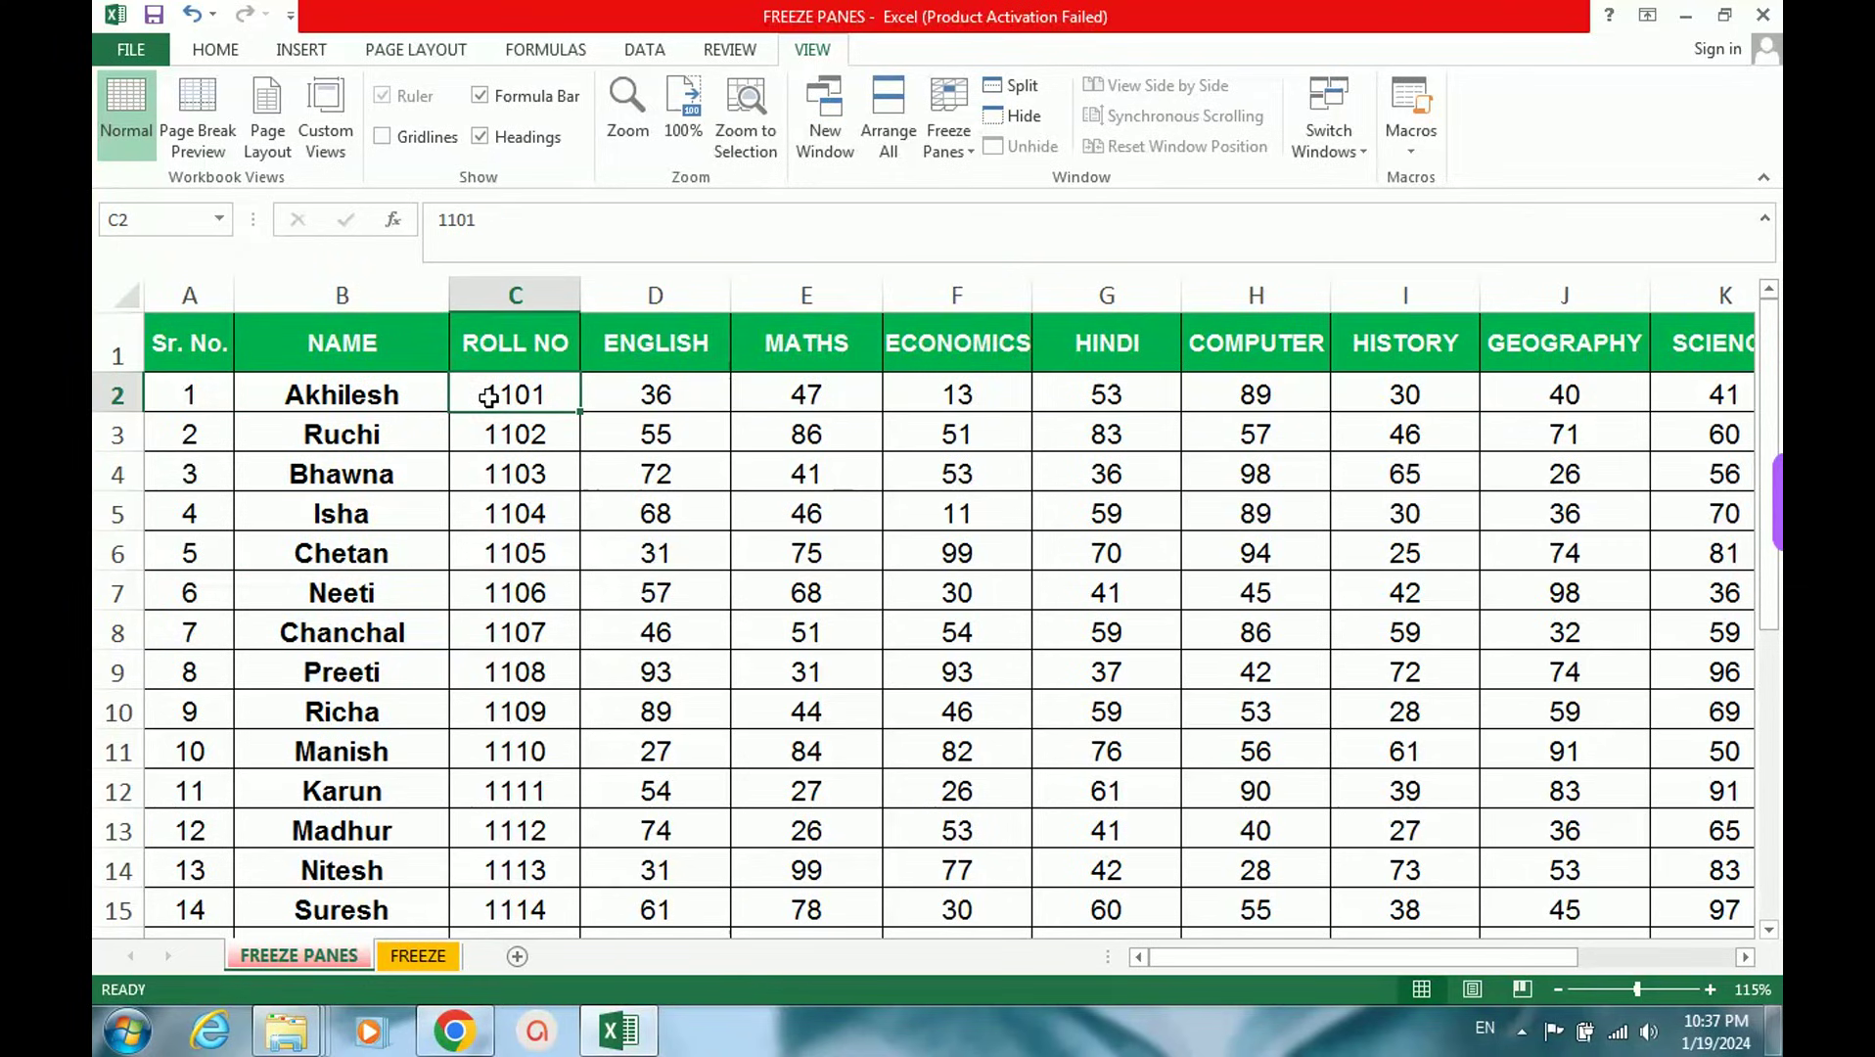
pyautogui.click(946, 126)
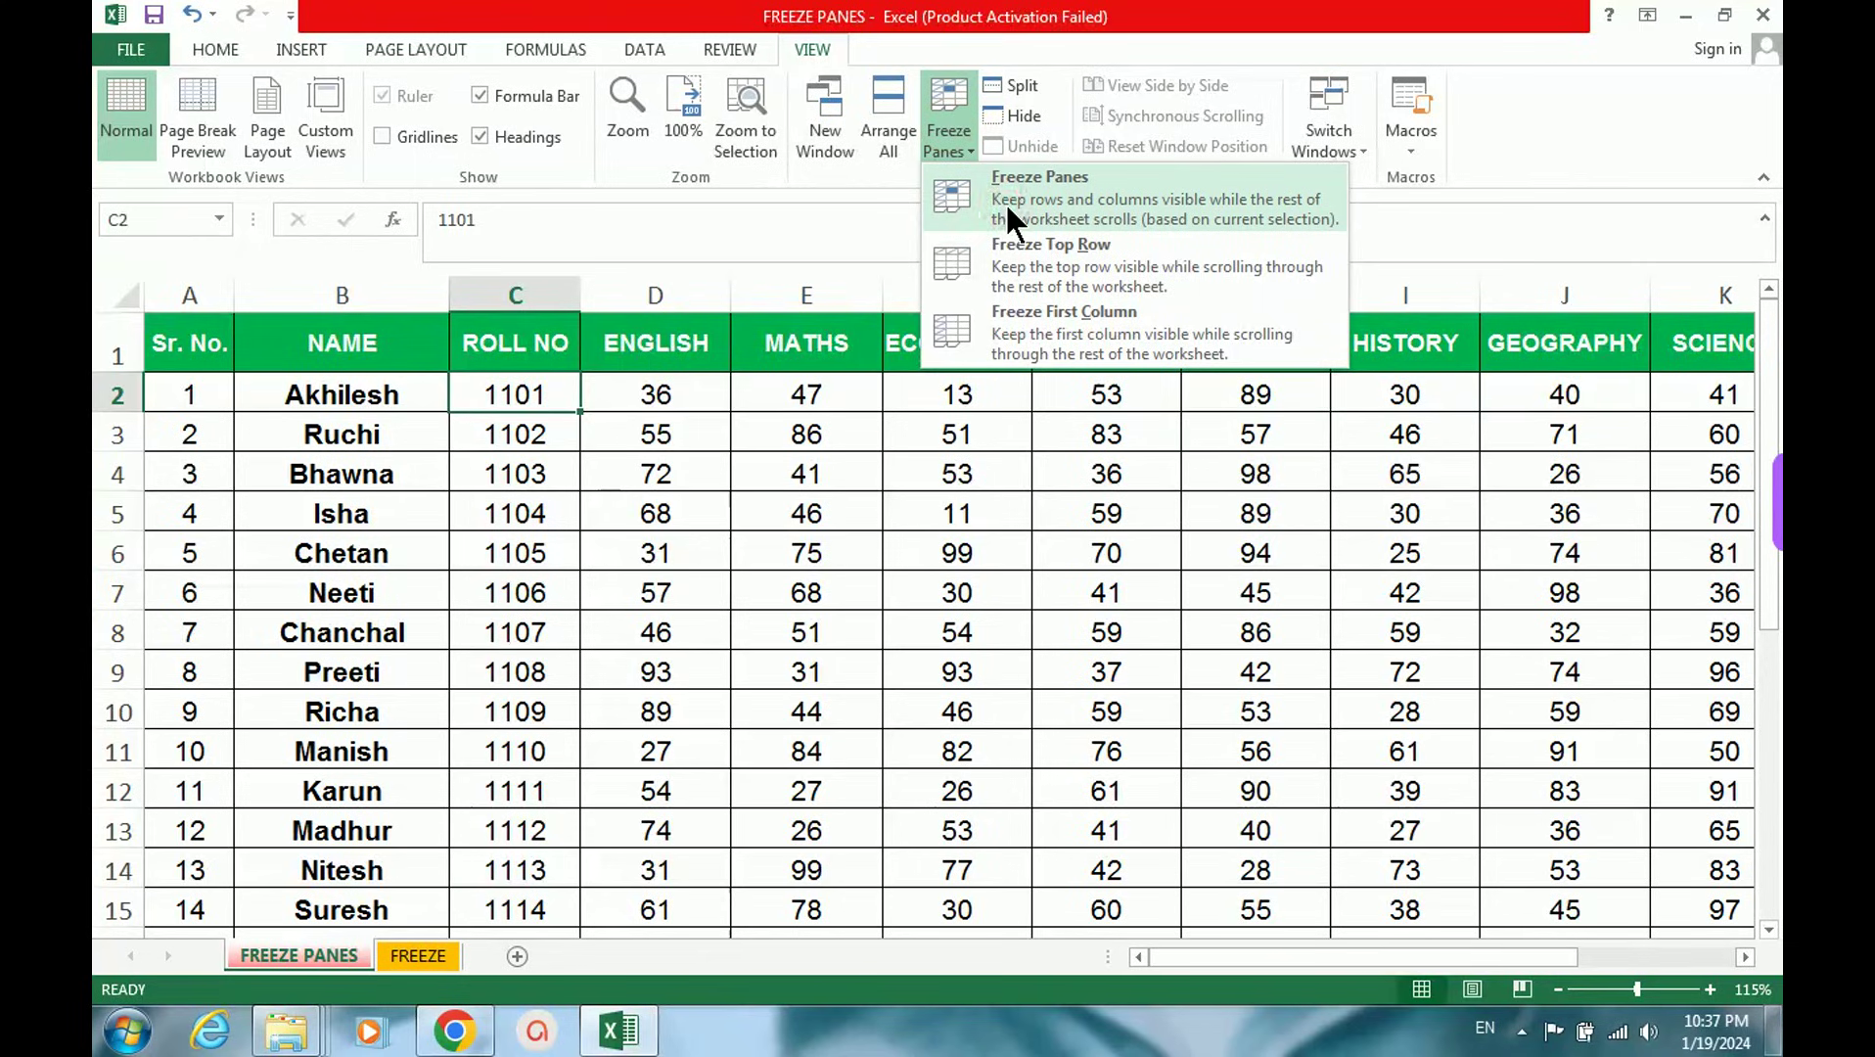
pyautogui.click(1004, 202)
pyautogui.moveTo(1255, 961); pyautogui.dragTo(1192, 954)
# Step: Unfreeze the worksheet's panes, leaving cell C2 selected
pyautogui.click(943, 127)
pyautogui.click(984, 226)
pyautogui.click(949, 150)
pyautogui.click(975, 196)
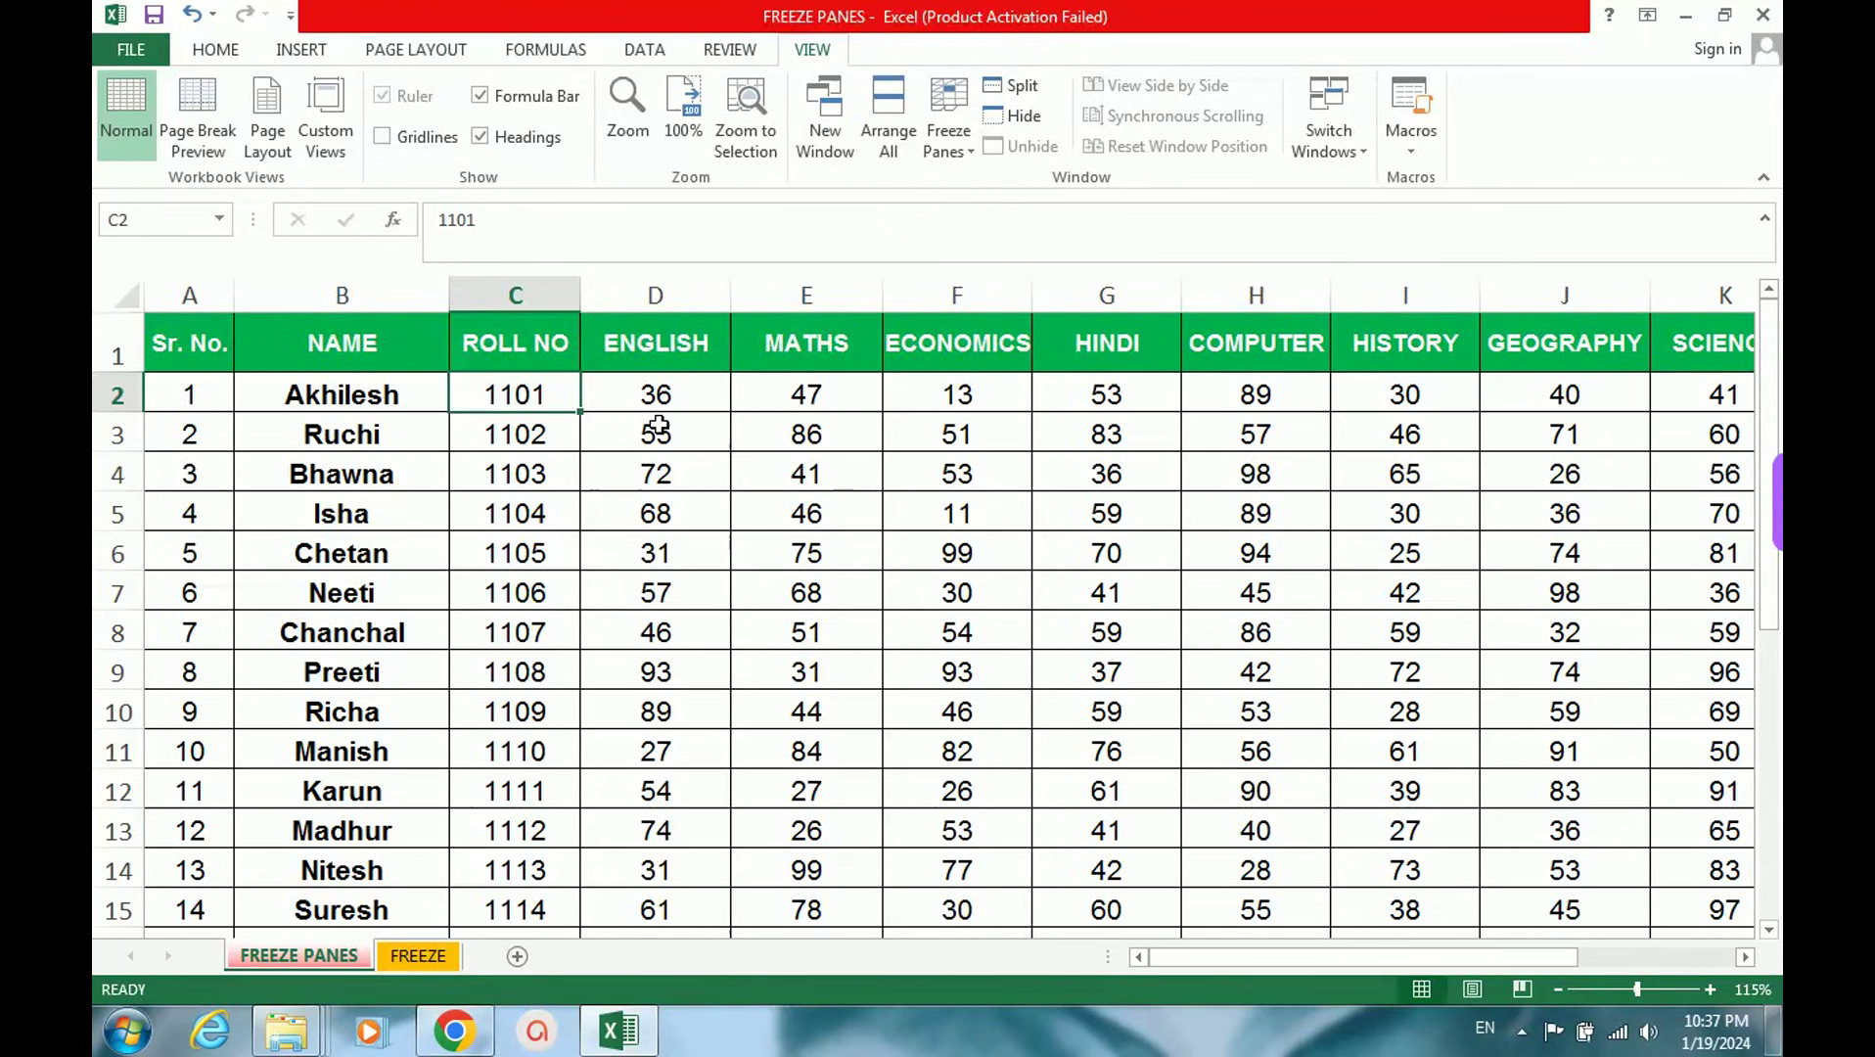
# Step: Lock row 1 and columns A and B by freezing panes with cell C2 selected
pyautogui.moveTo(320, 351); pyautogui.dragTo(821, 350)
pyautogui.click(954, 347)
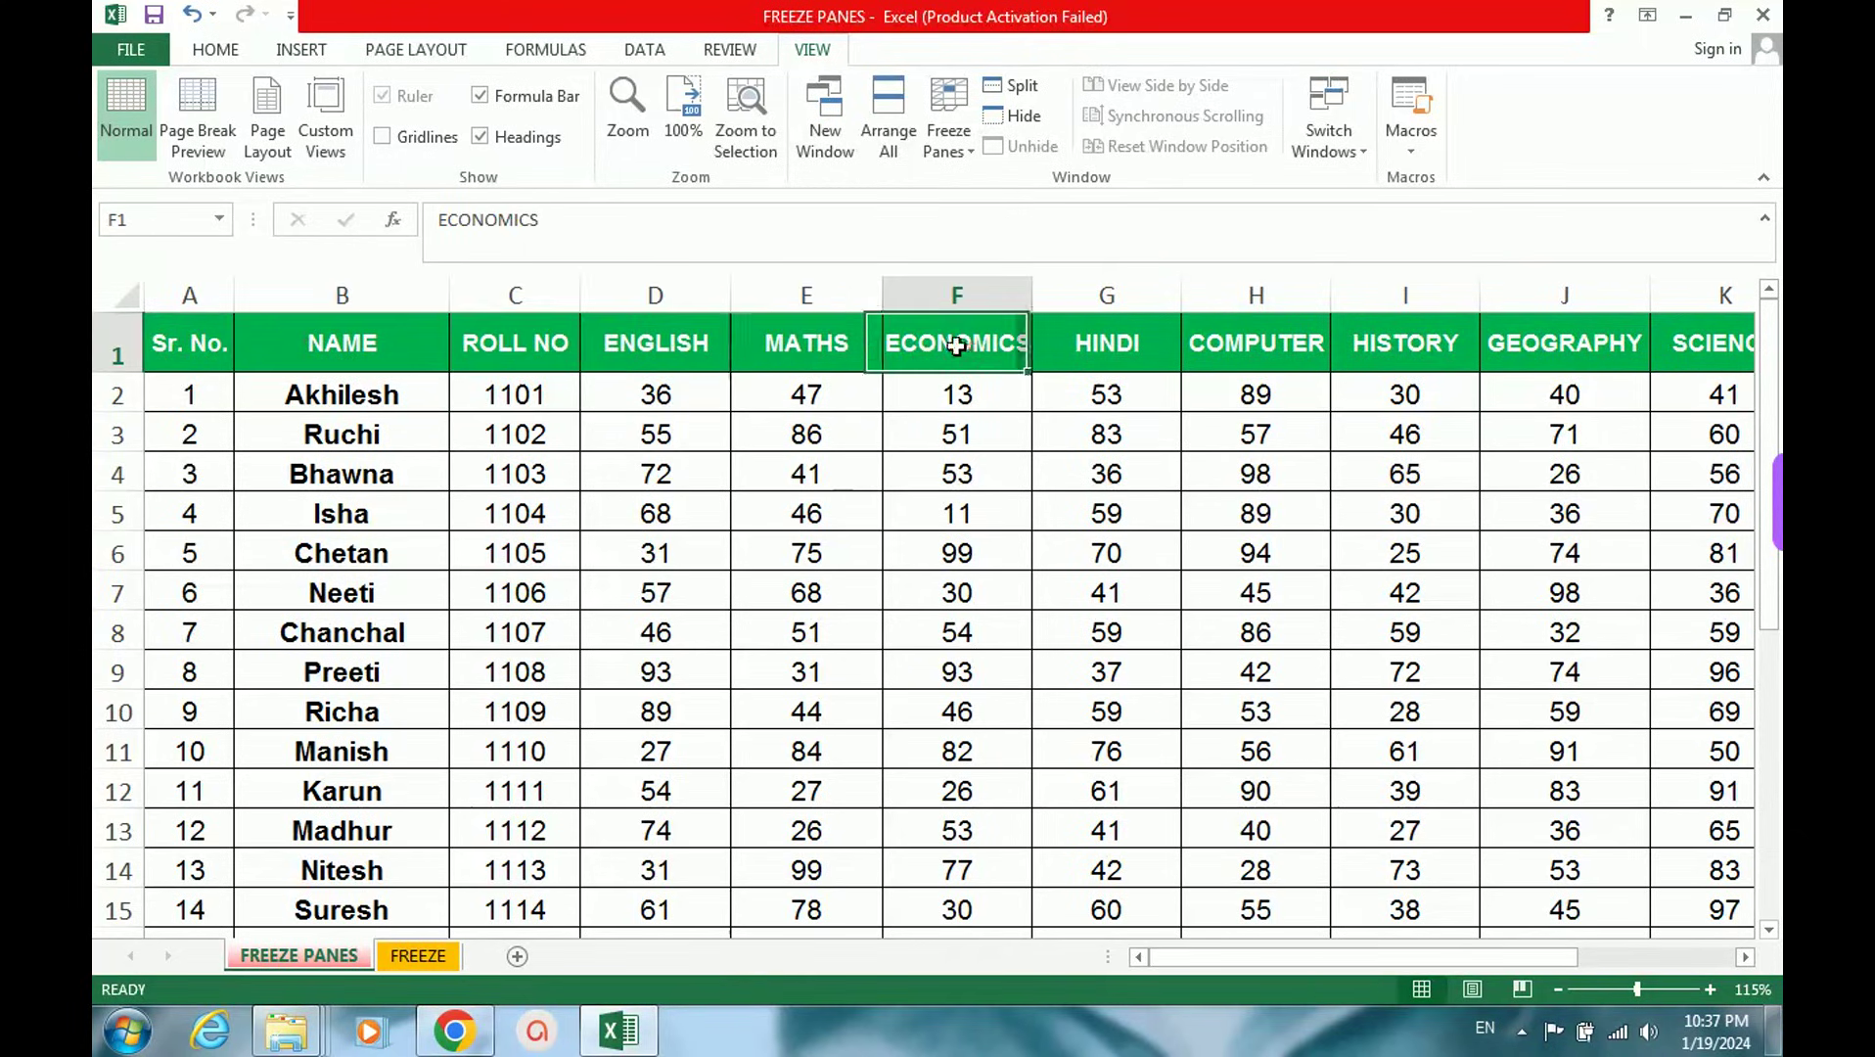
pyautogui.click(375, 401)
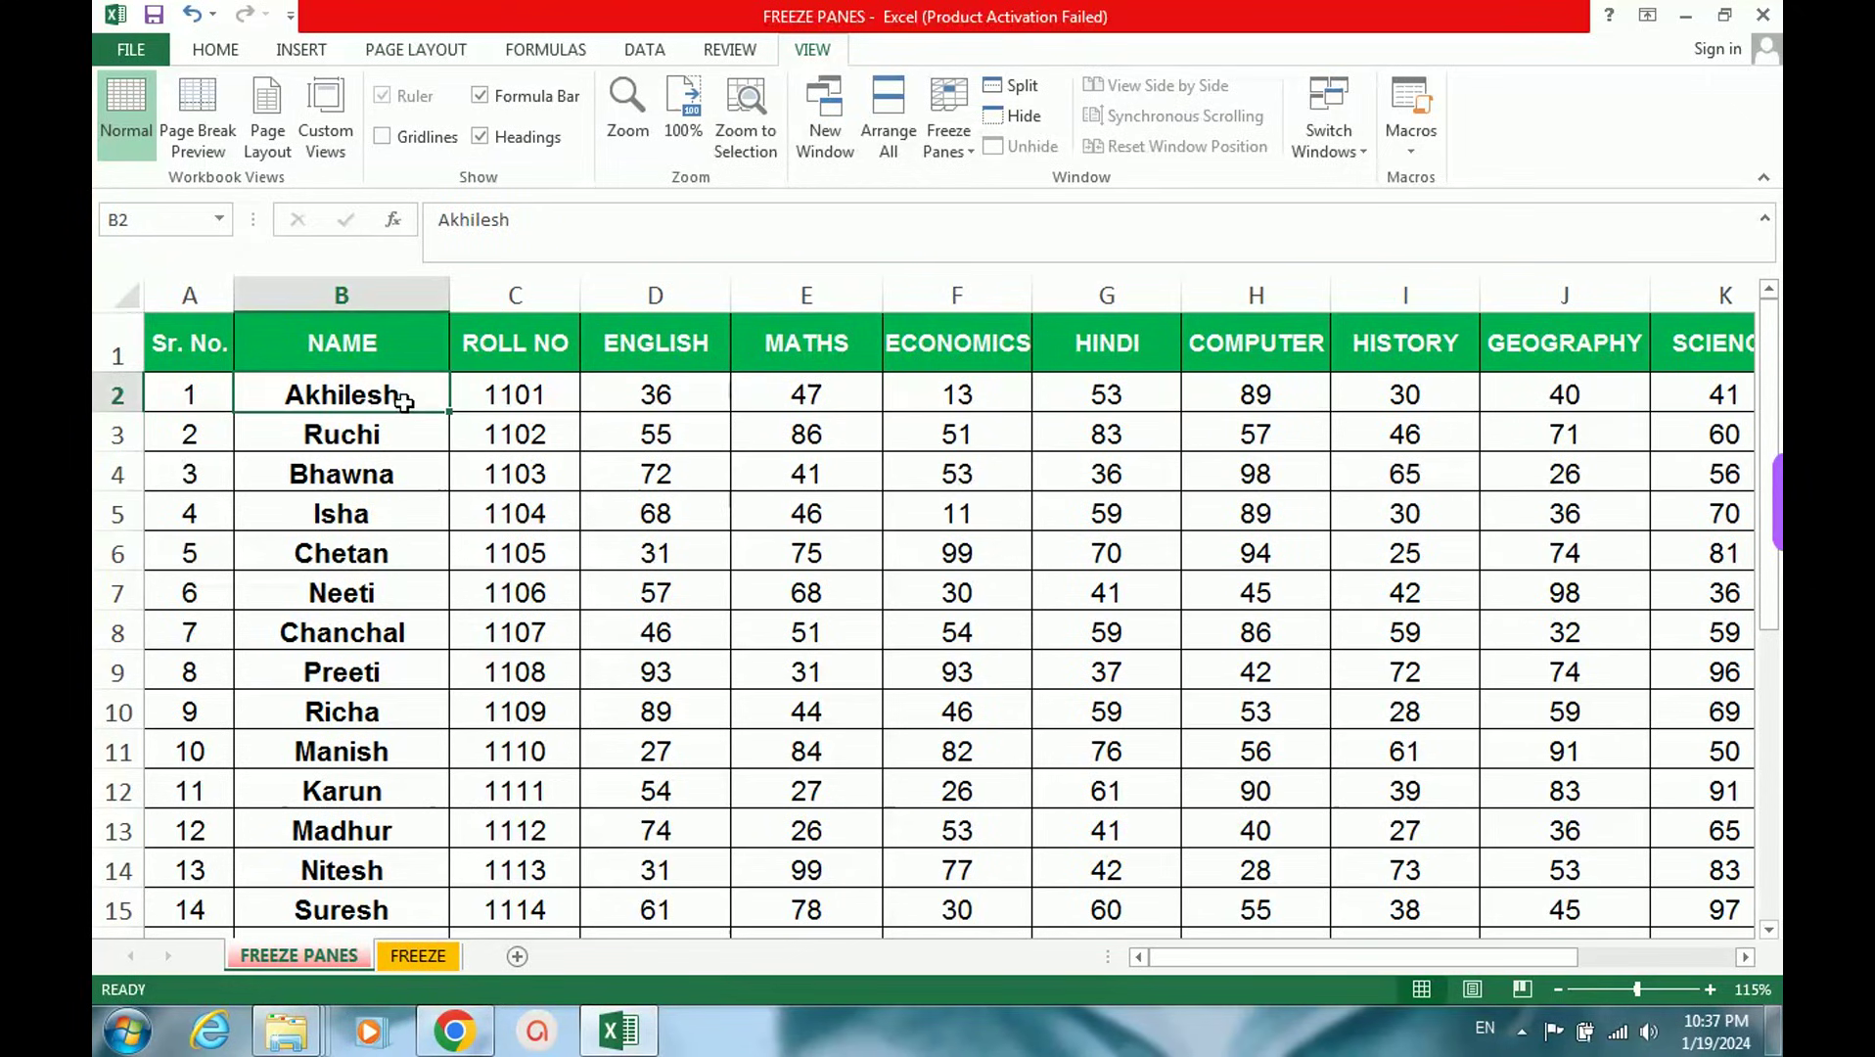
pyautogui.click(508, 356)
pyautogui.click(508, 401)
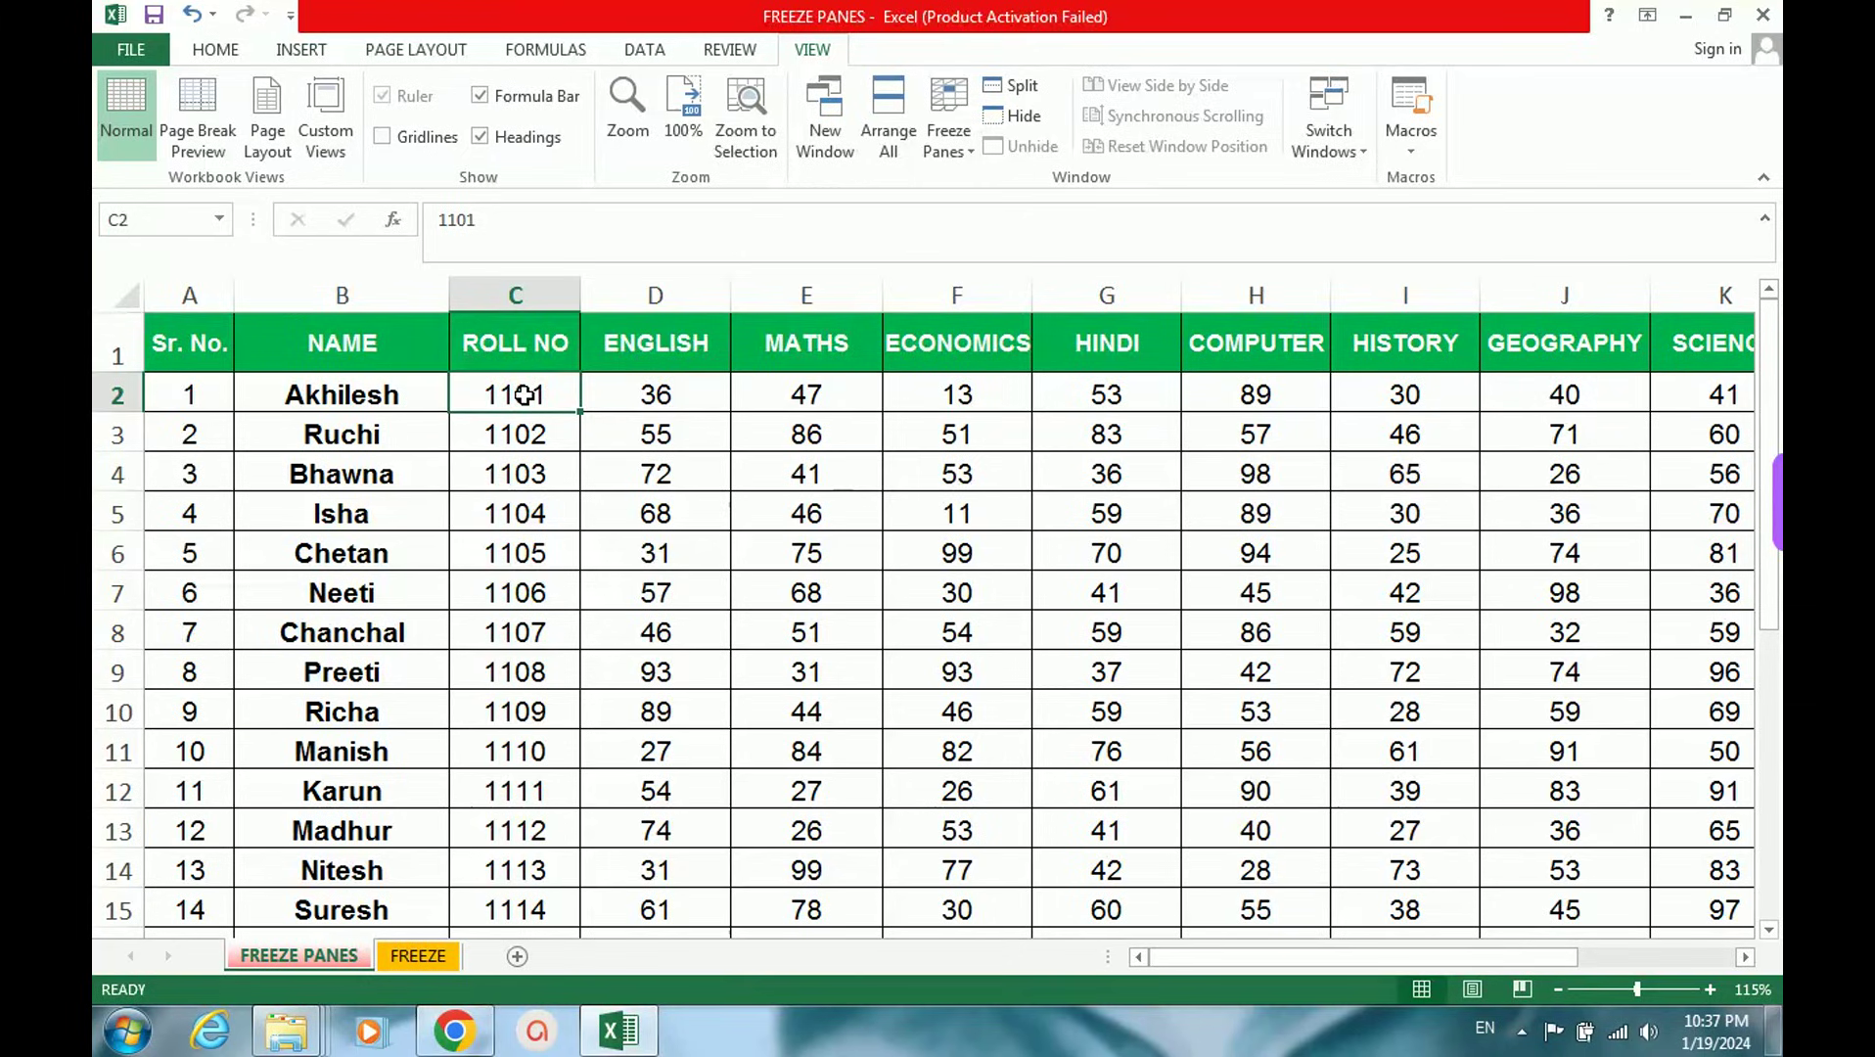
pyautogui.click(941, 145)
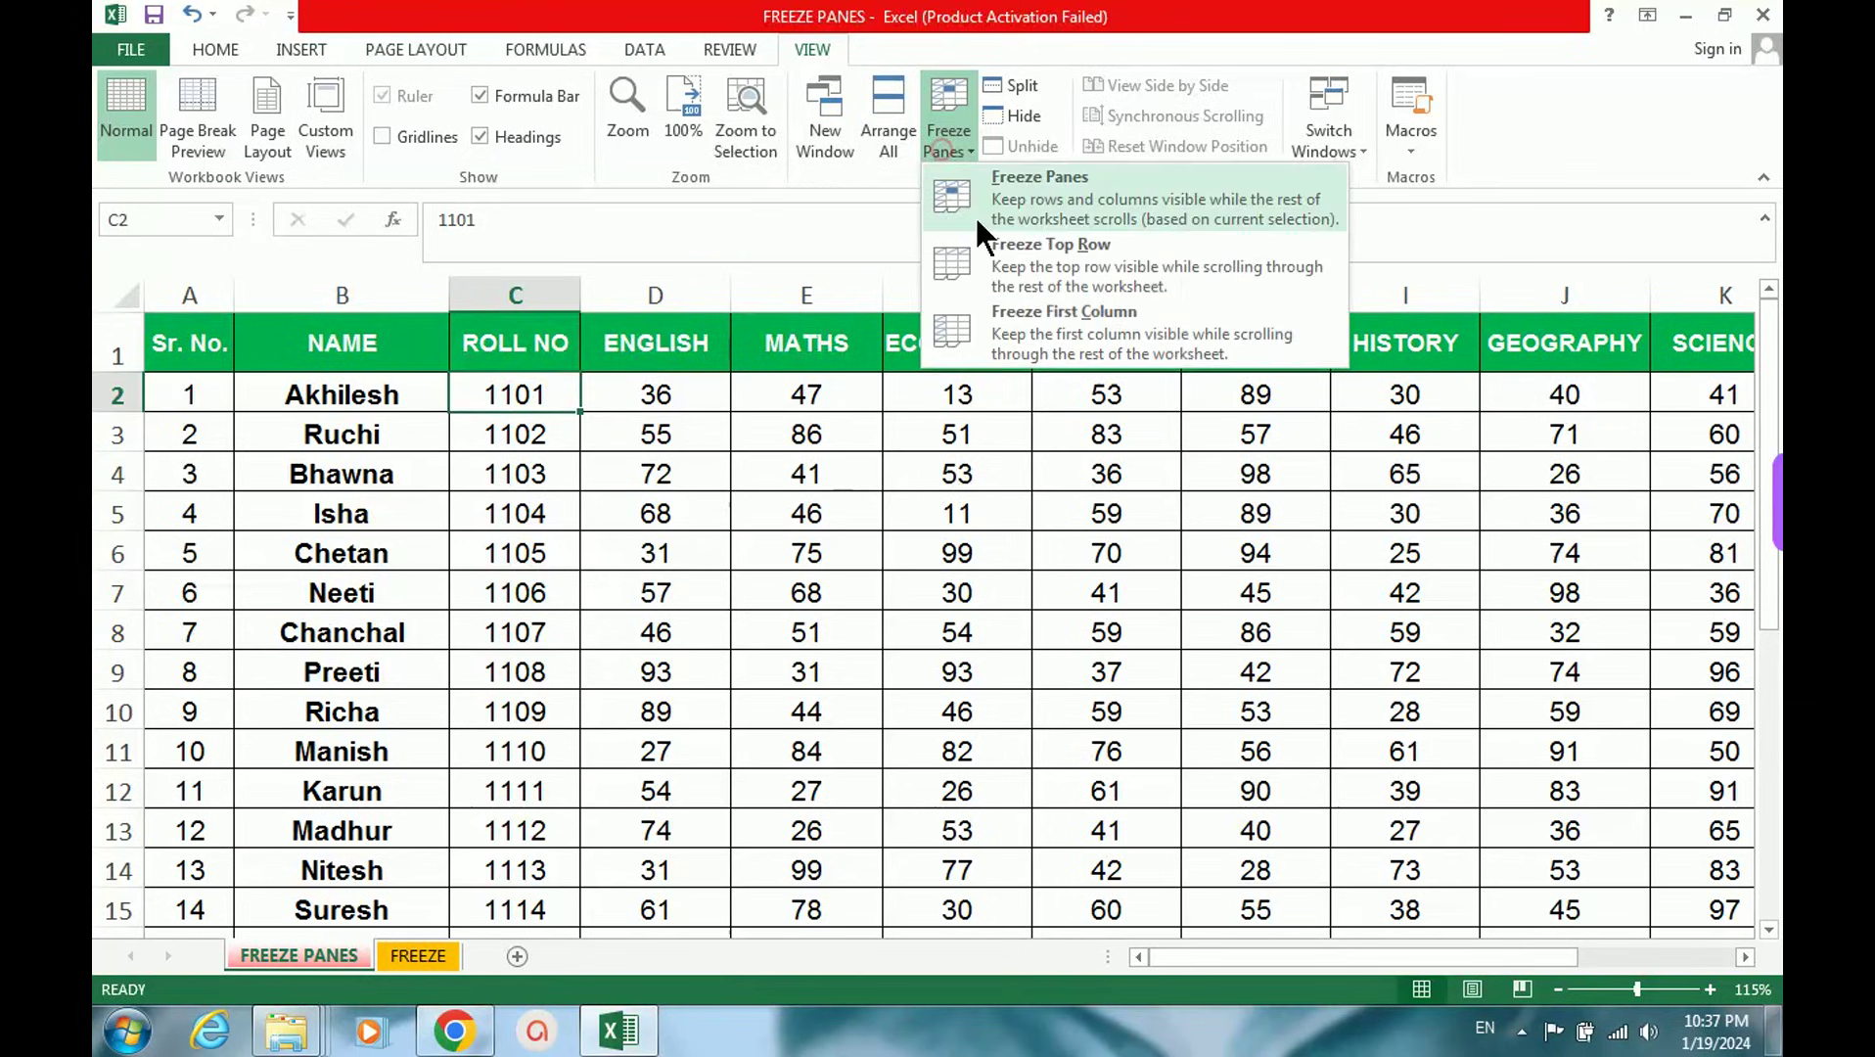
pyautogui.click(1059, 191)
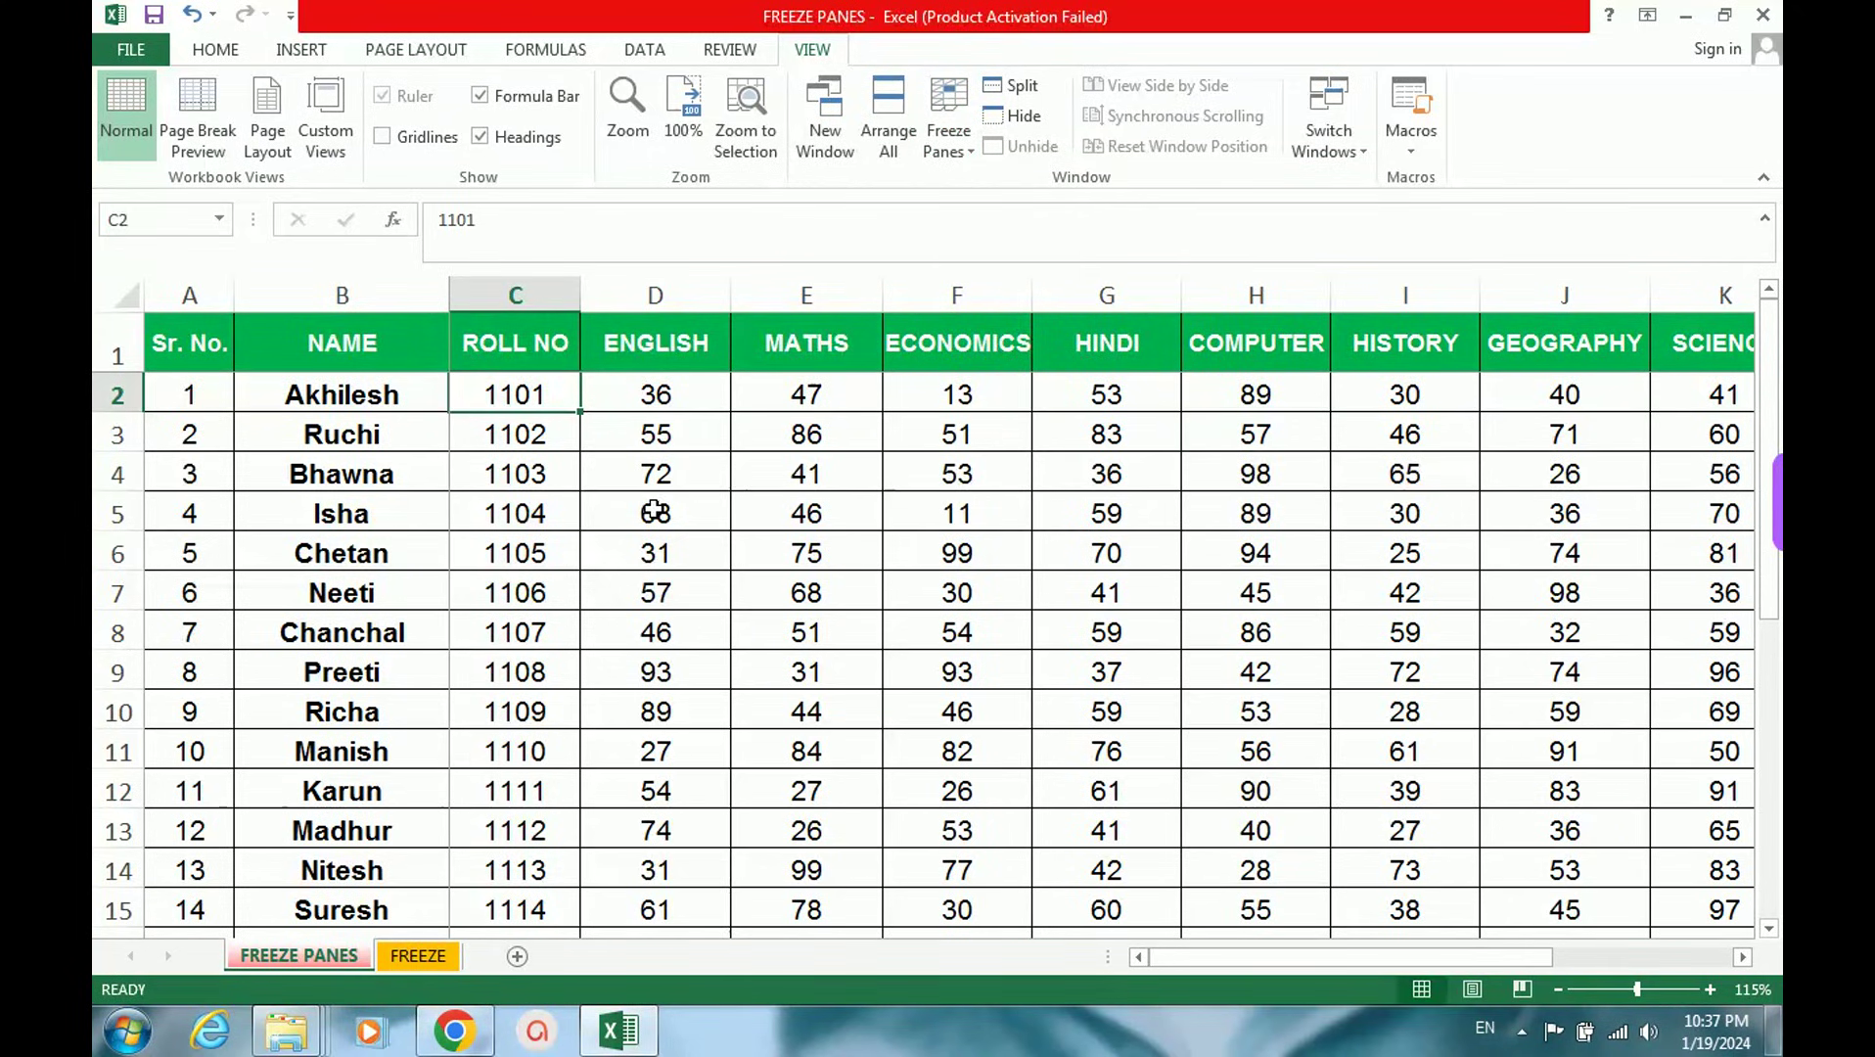
# Step: Check the frozen header row and the Sr. No. and NAME columns while moving down and across the table
pyautogui.scroll(-1, 655, 511)
pyautogui.scroll(-1, 655, 511)
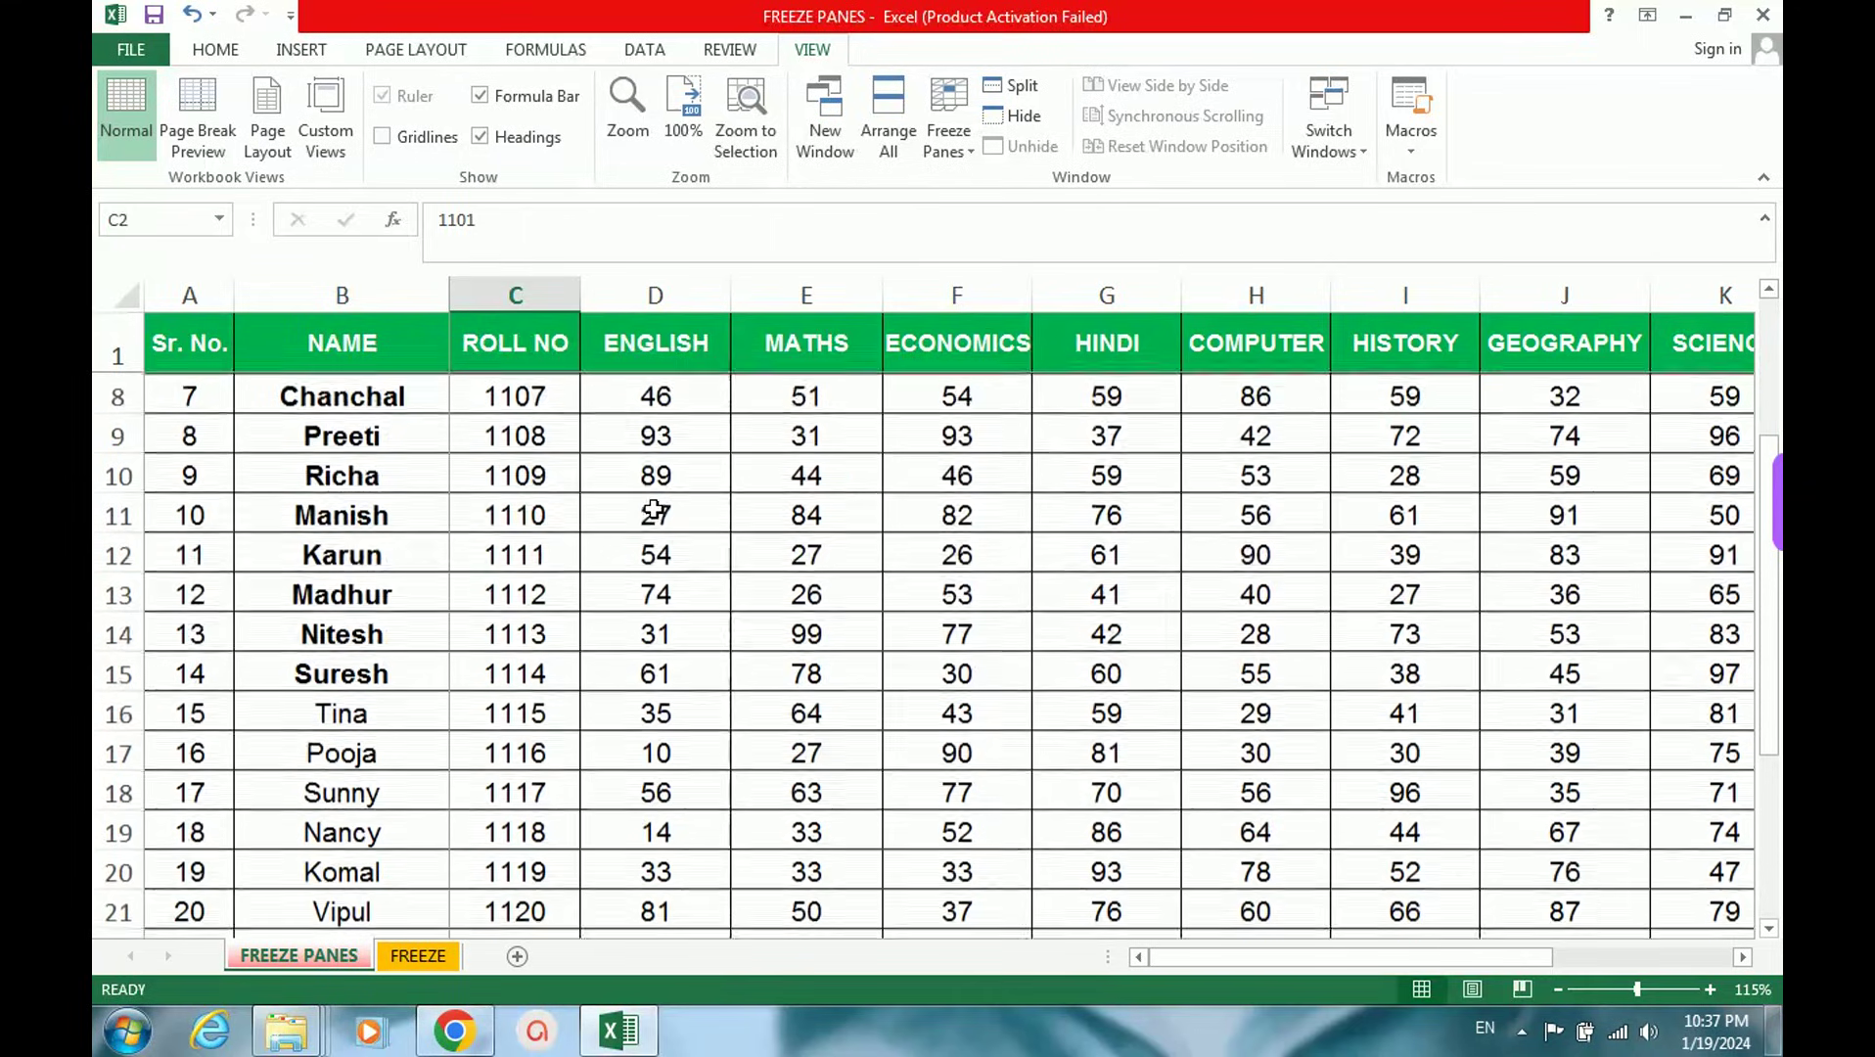
pyautogui.scroll(2, 650, 511)
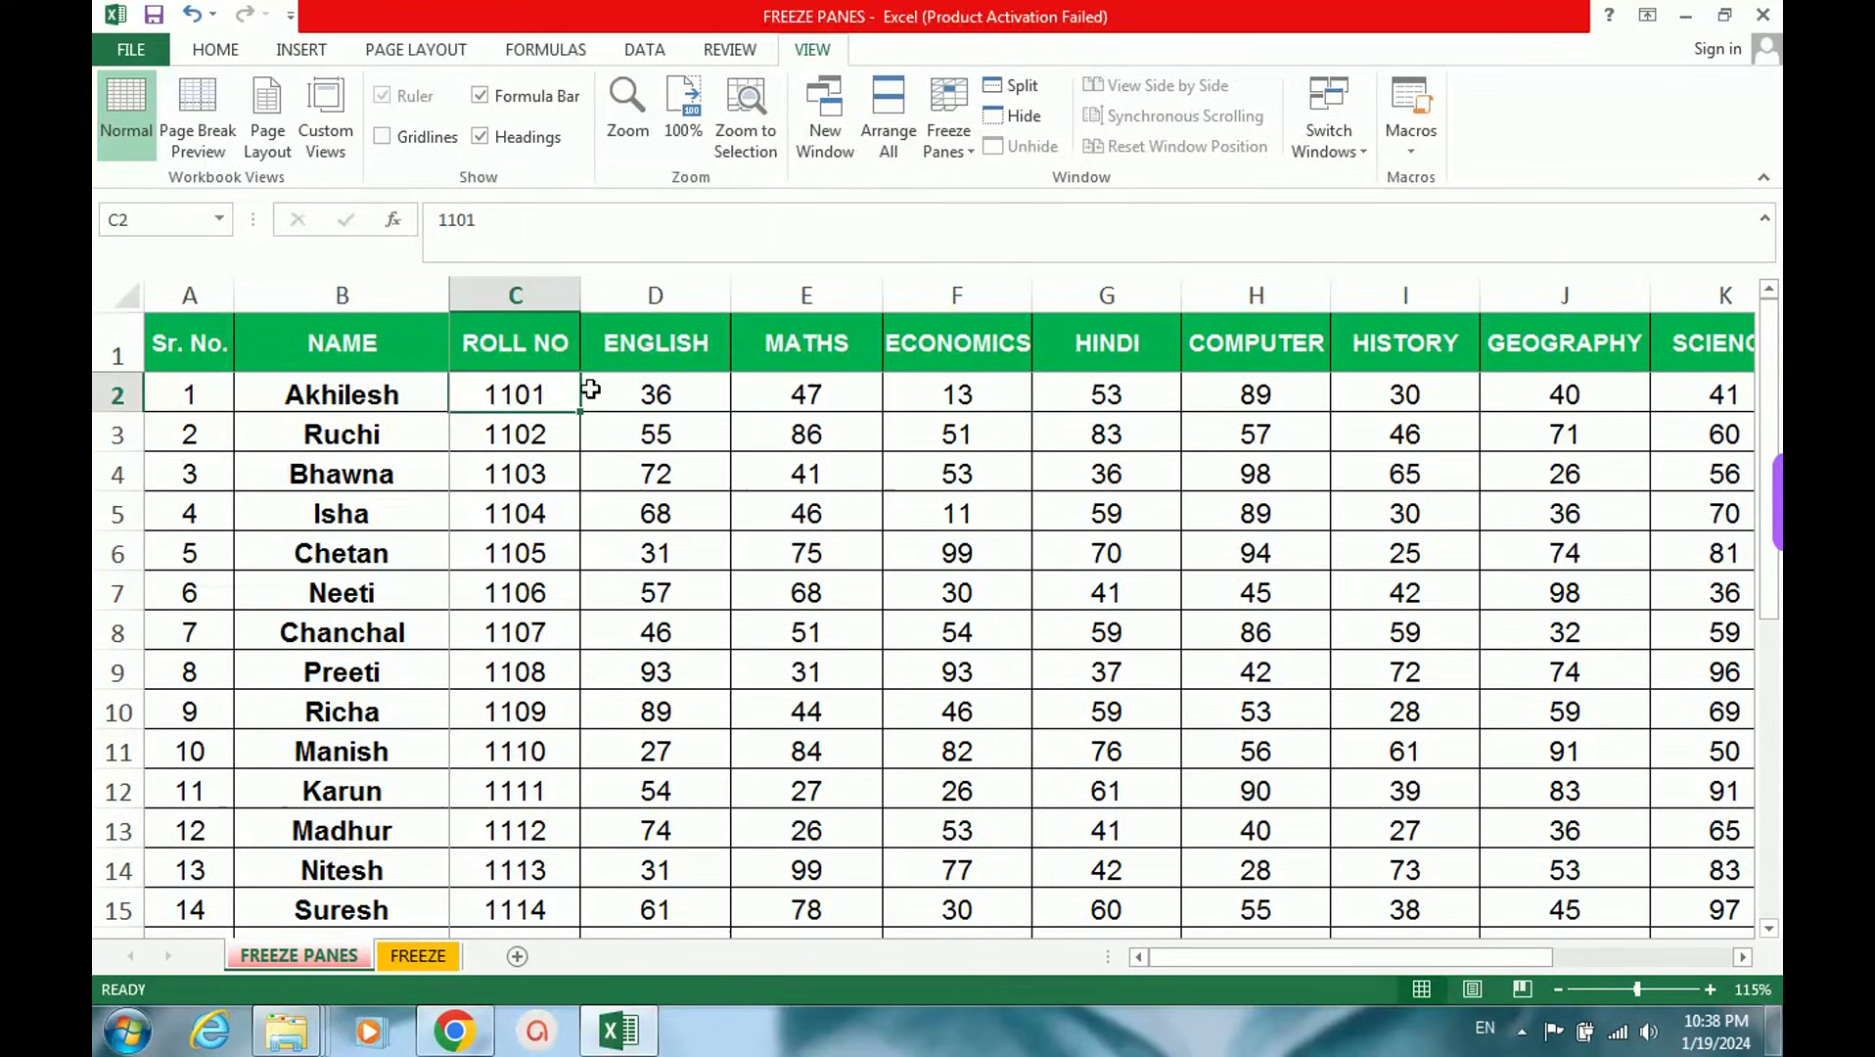
pyautogui.scroll(-2, 586, 385)
pyautogui.scroll(-1, 579, 423)
pyautogui.scroll(3, 592, 441)
pyautogui.moveTo(1204, 956); pyautogui.dragTo(1165, 964)
# Step: Unfreeze the panes and select cell C6 in the ROLL NO column
pyautogui.click(949, 121)
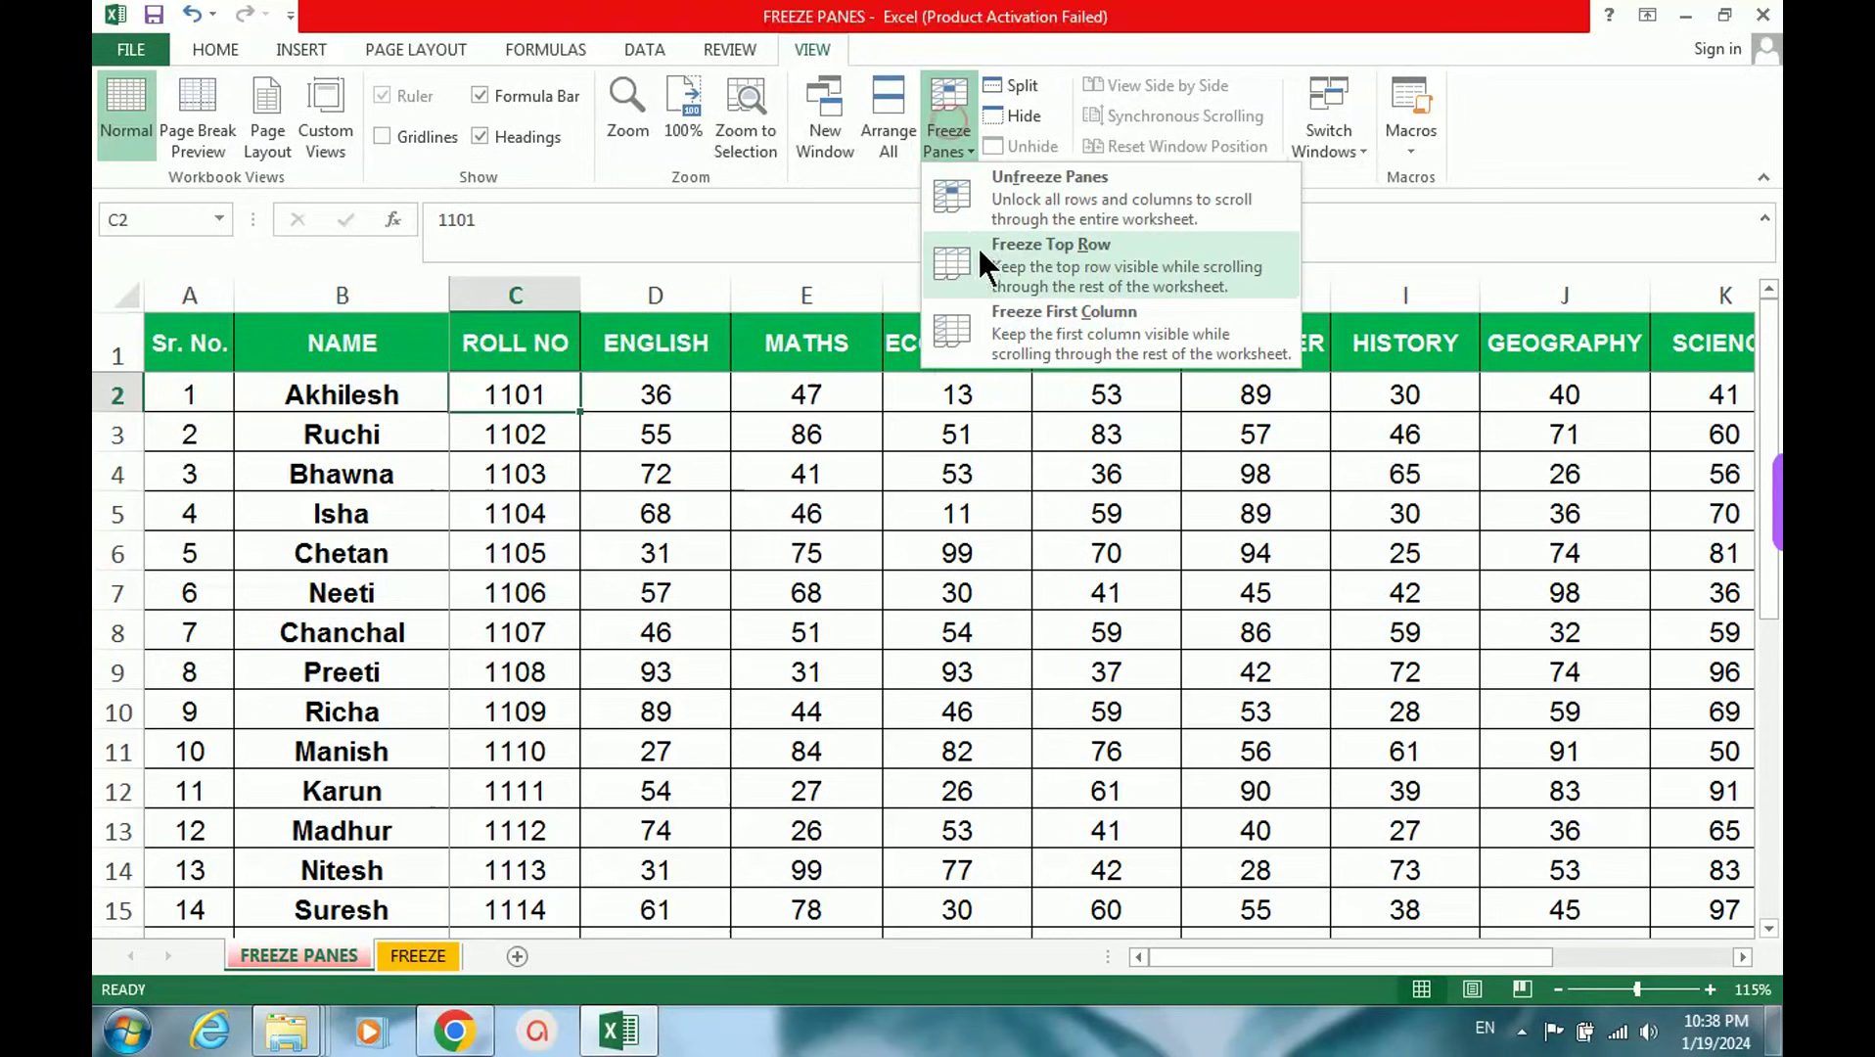
pyautogui.click(1028, 199)
pyautogui.click(507, 548)
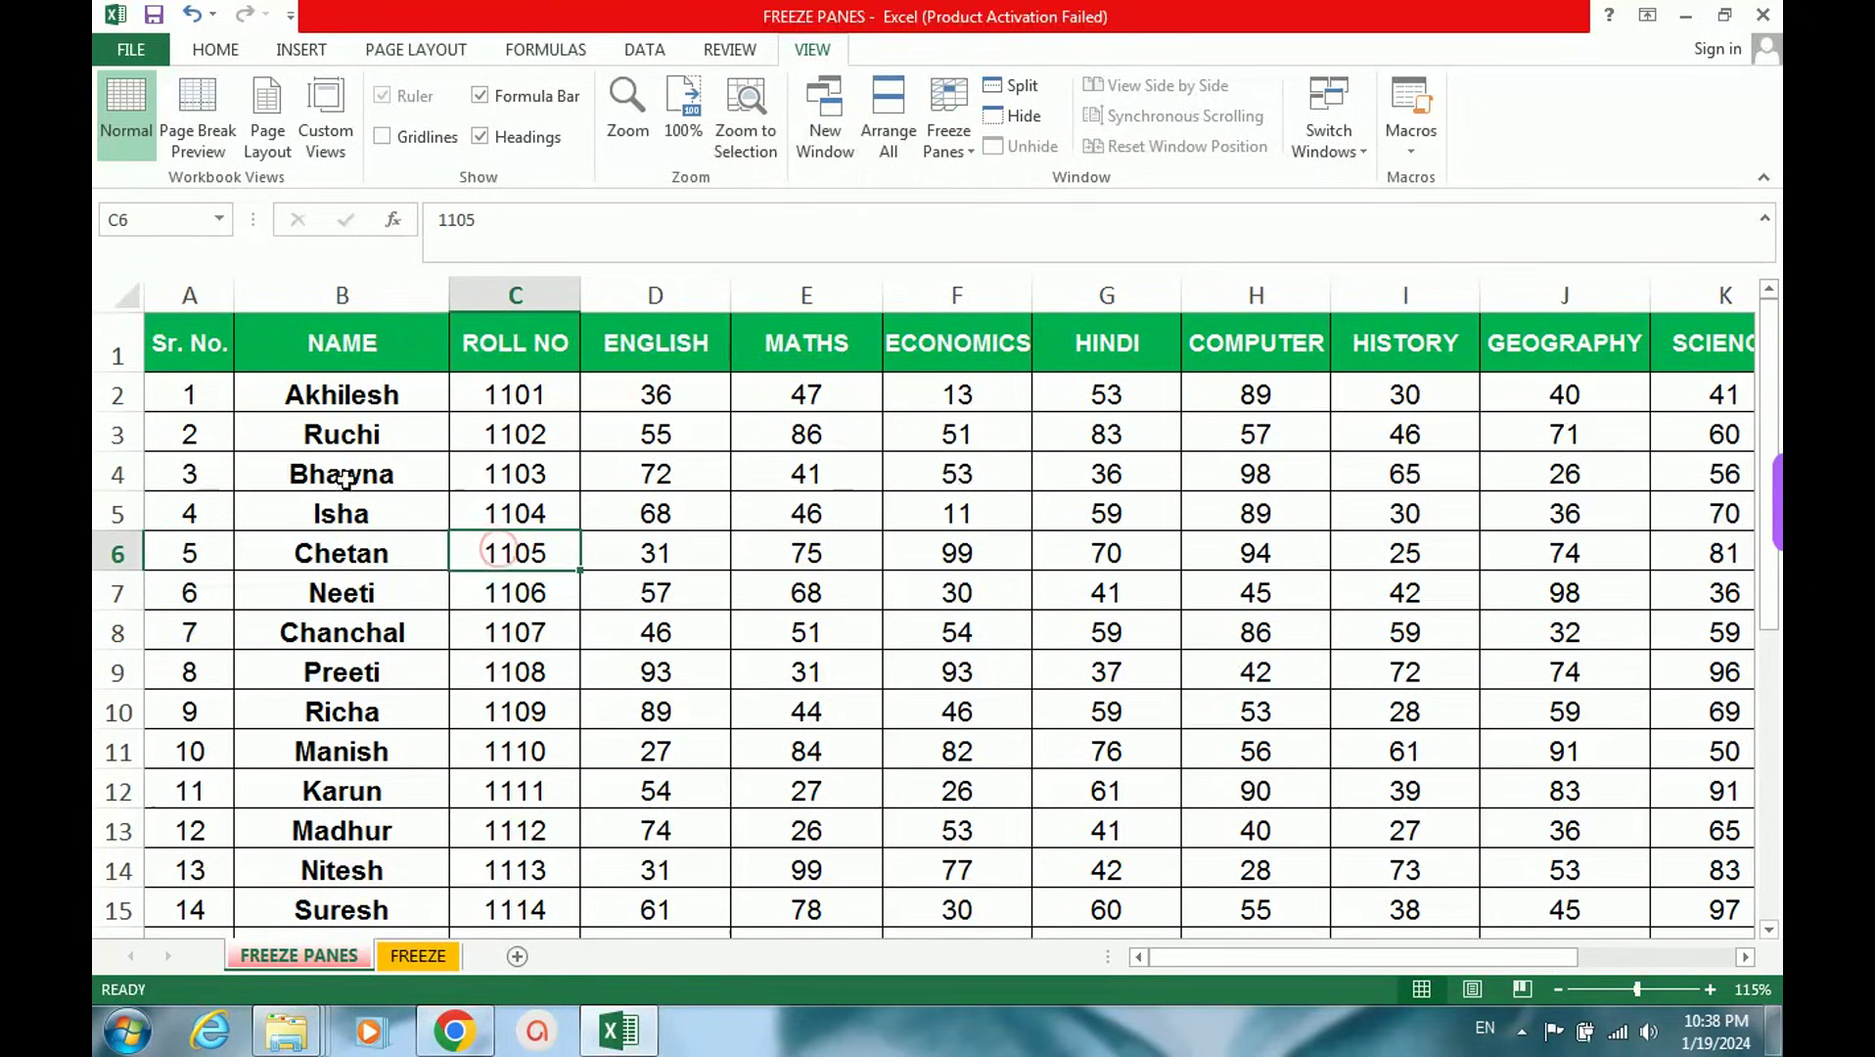
# Step: Freeze rows 1 to 6 and columns A to C at cell D7 in the ENGLISH column
pyautogui.click(205, 353)
pyautogui.click(337, 351)
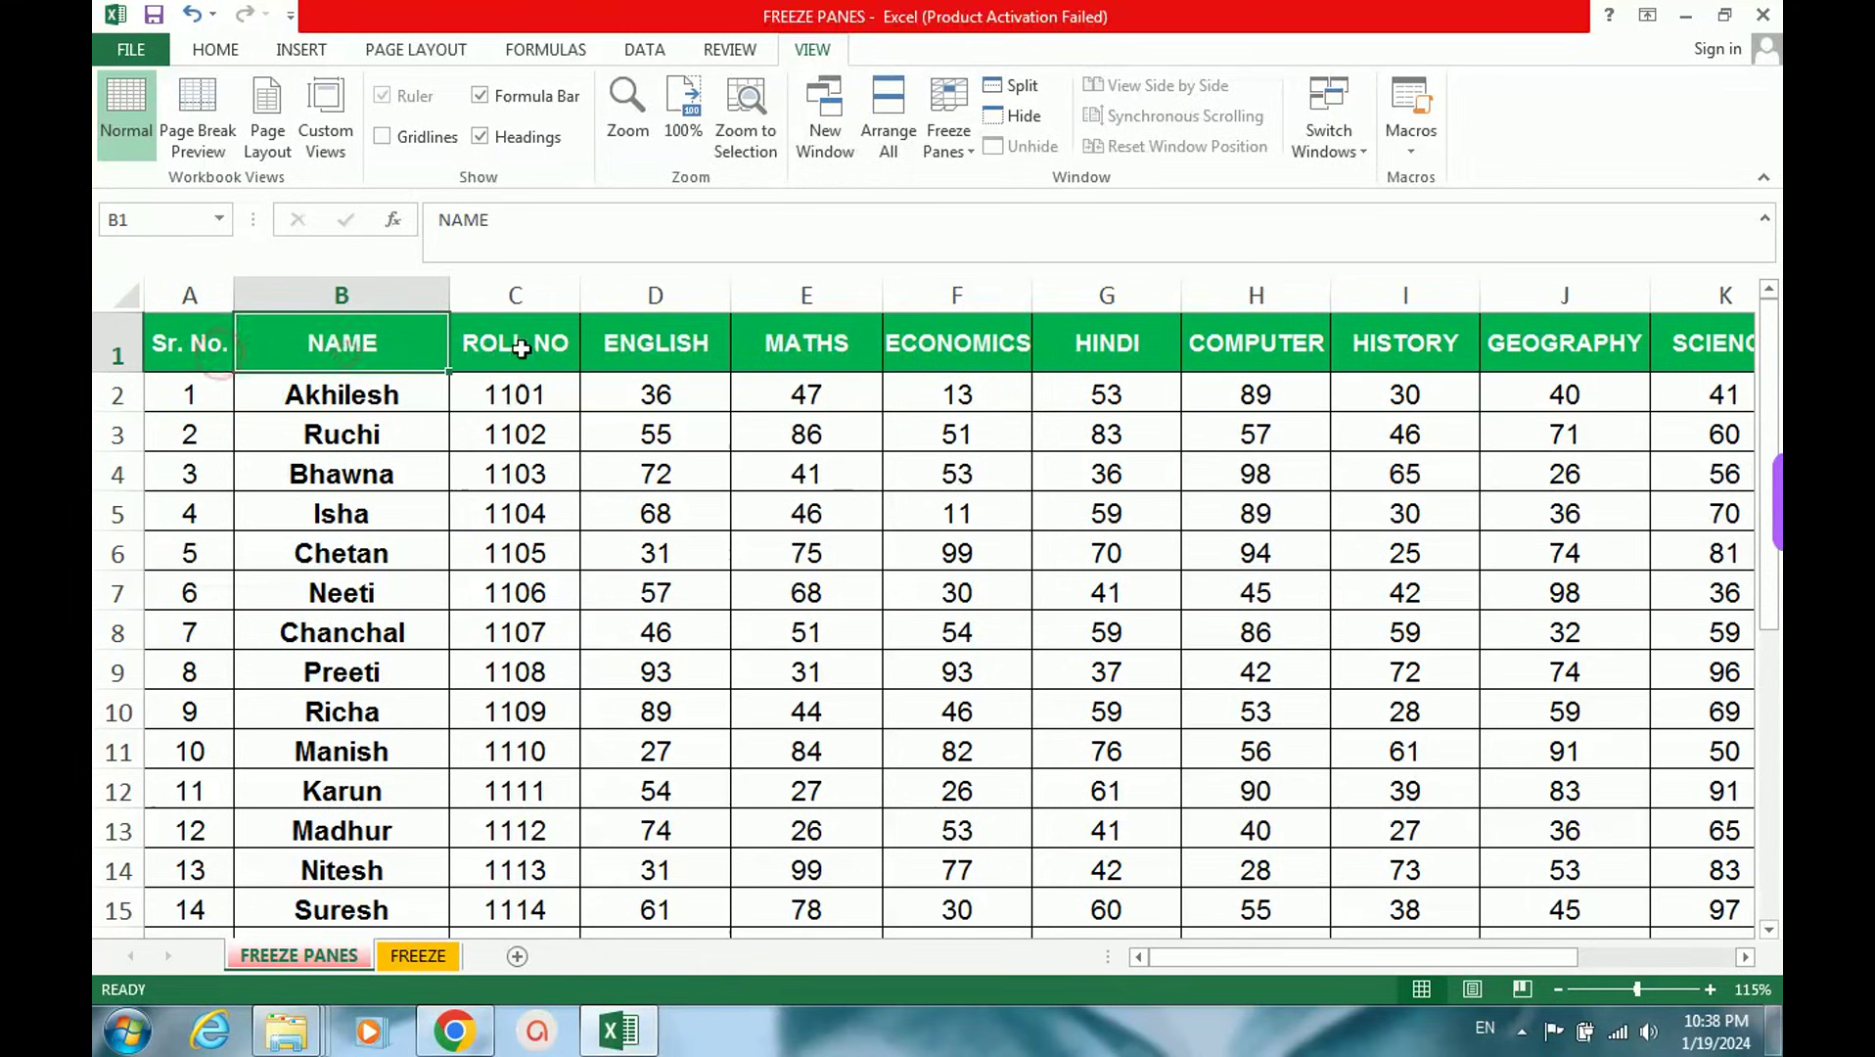
pyautogui.click(521, 348)
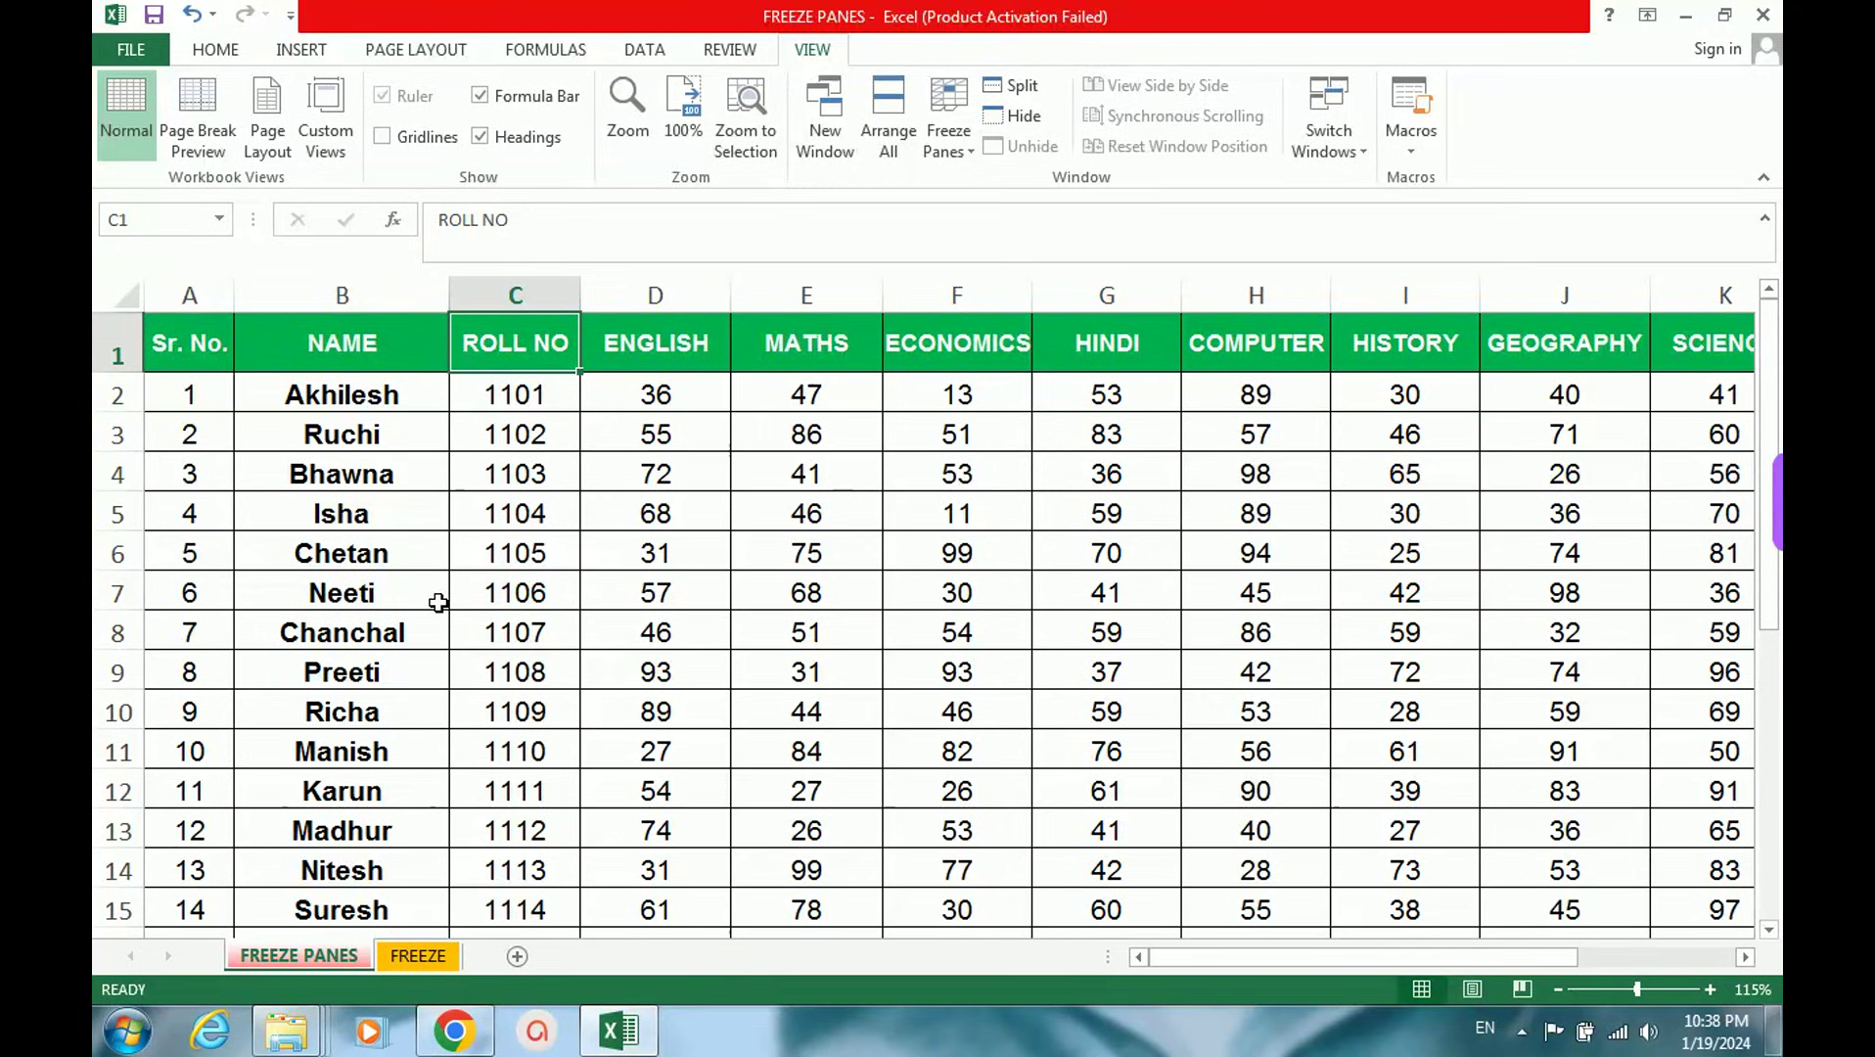
pyautogui.click(642, 594)
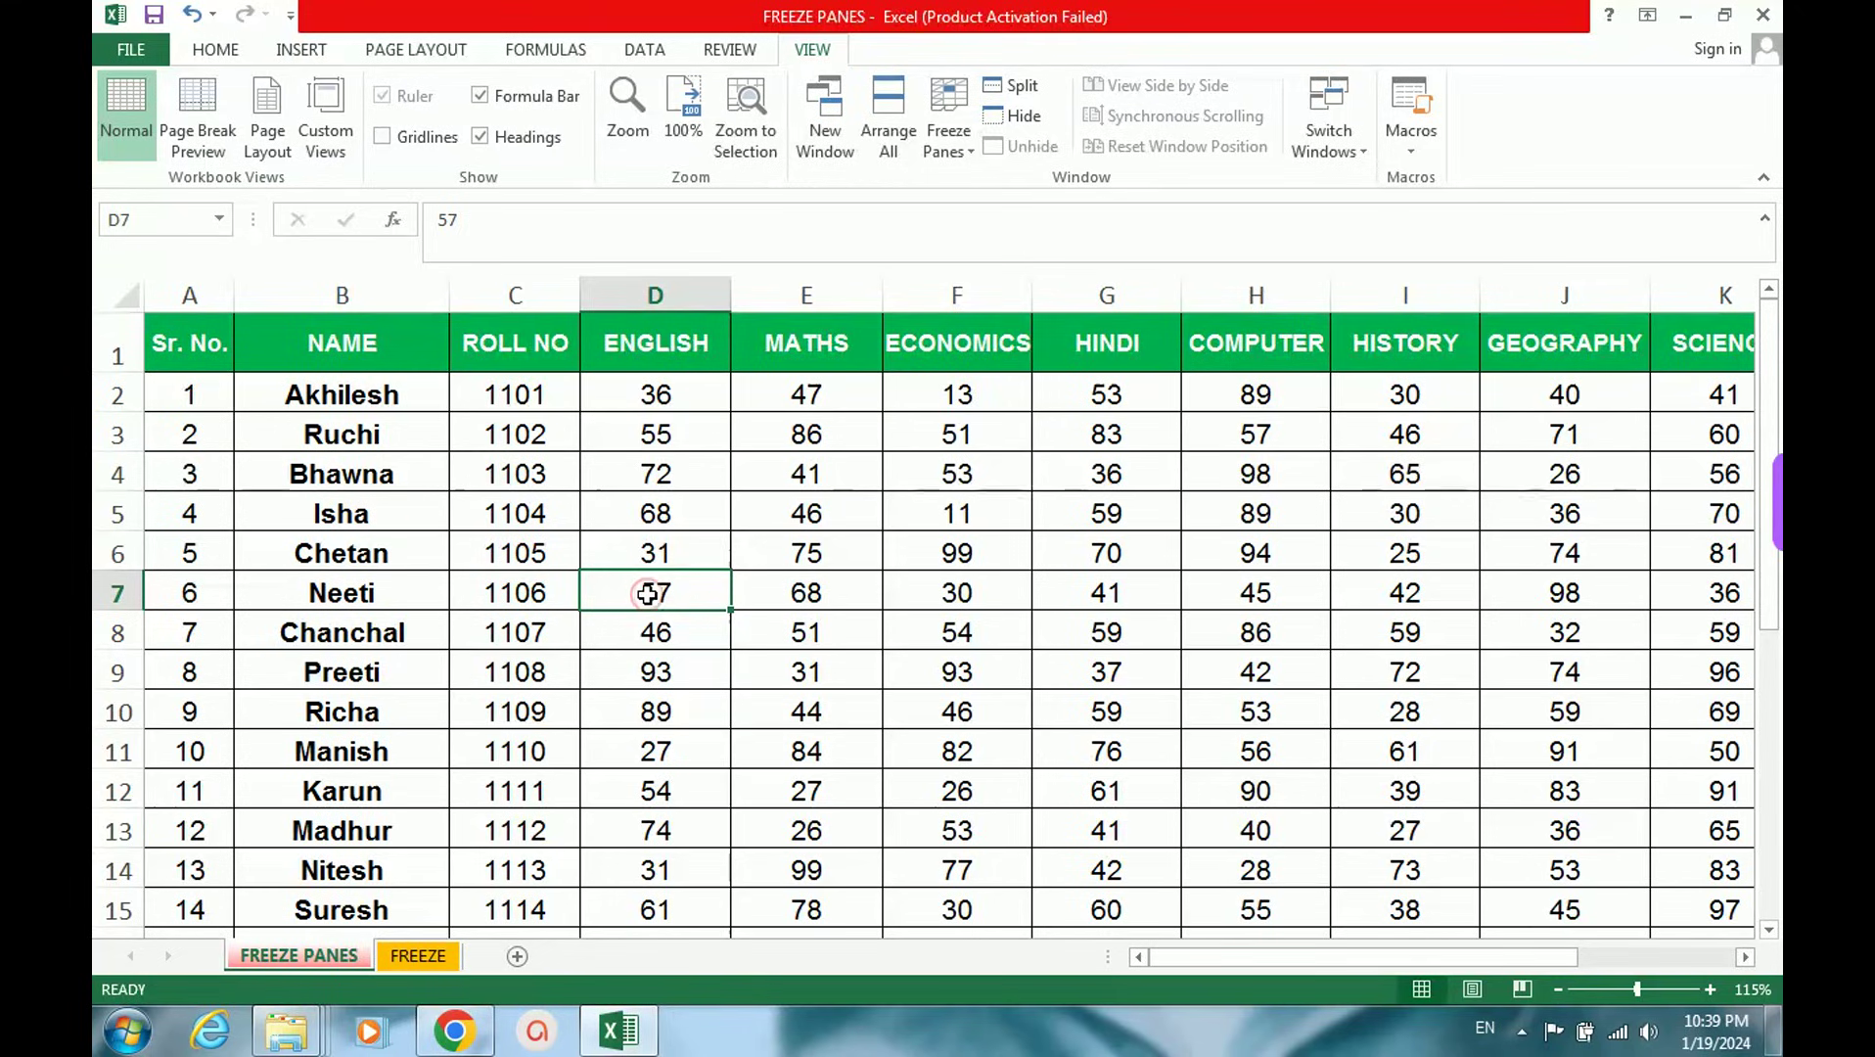
pyautogui.click(930, 125)
pyautogui.click(1014, 194)
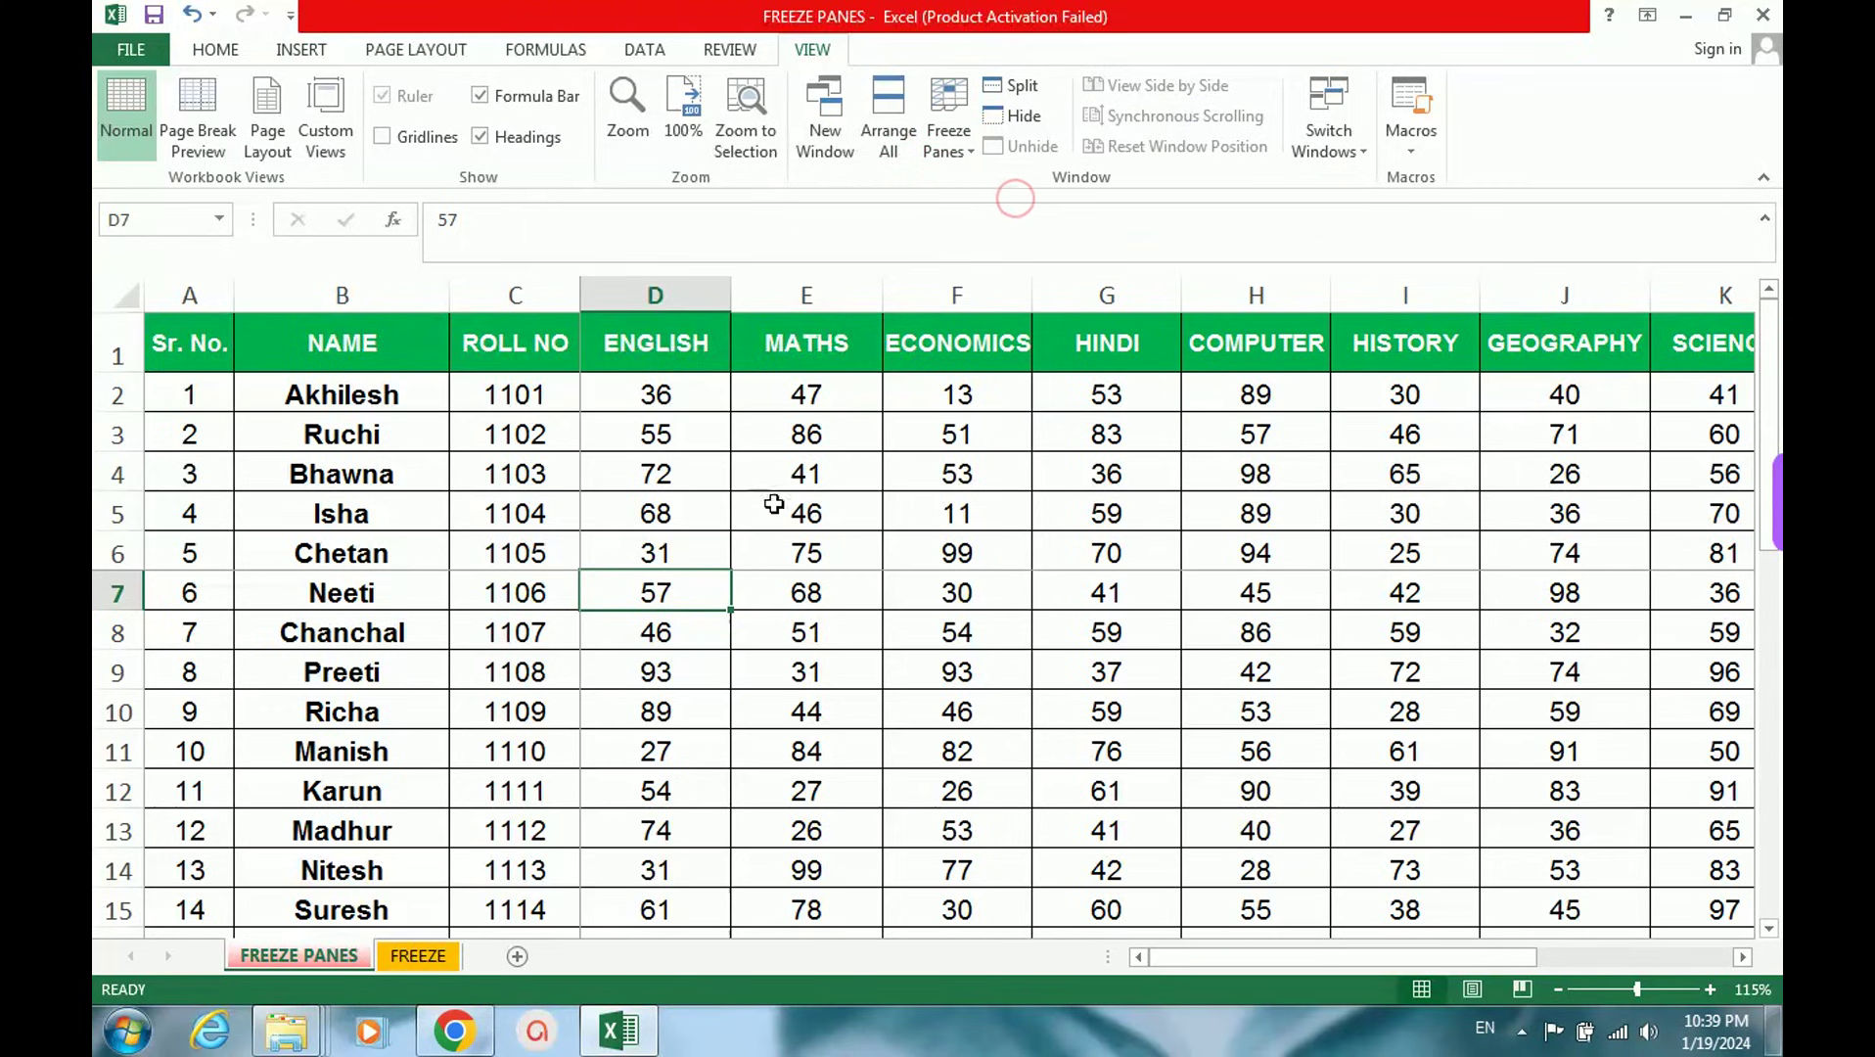
# Step: Check how rows 1 to 6 and columns A to C behave while moving down and across the table
pyautogui.scroll(-1, 861, 632)
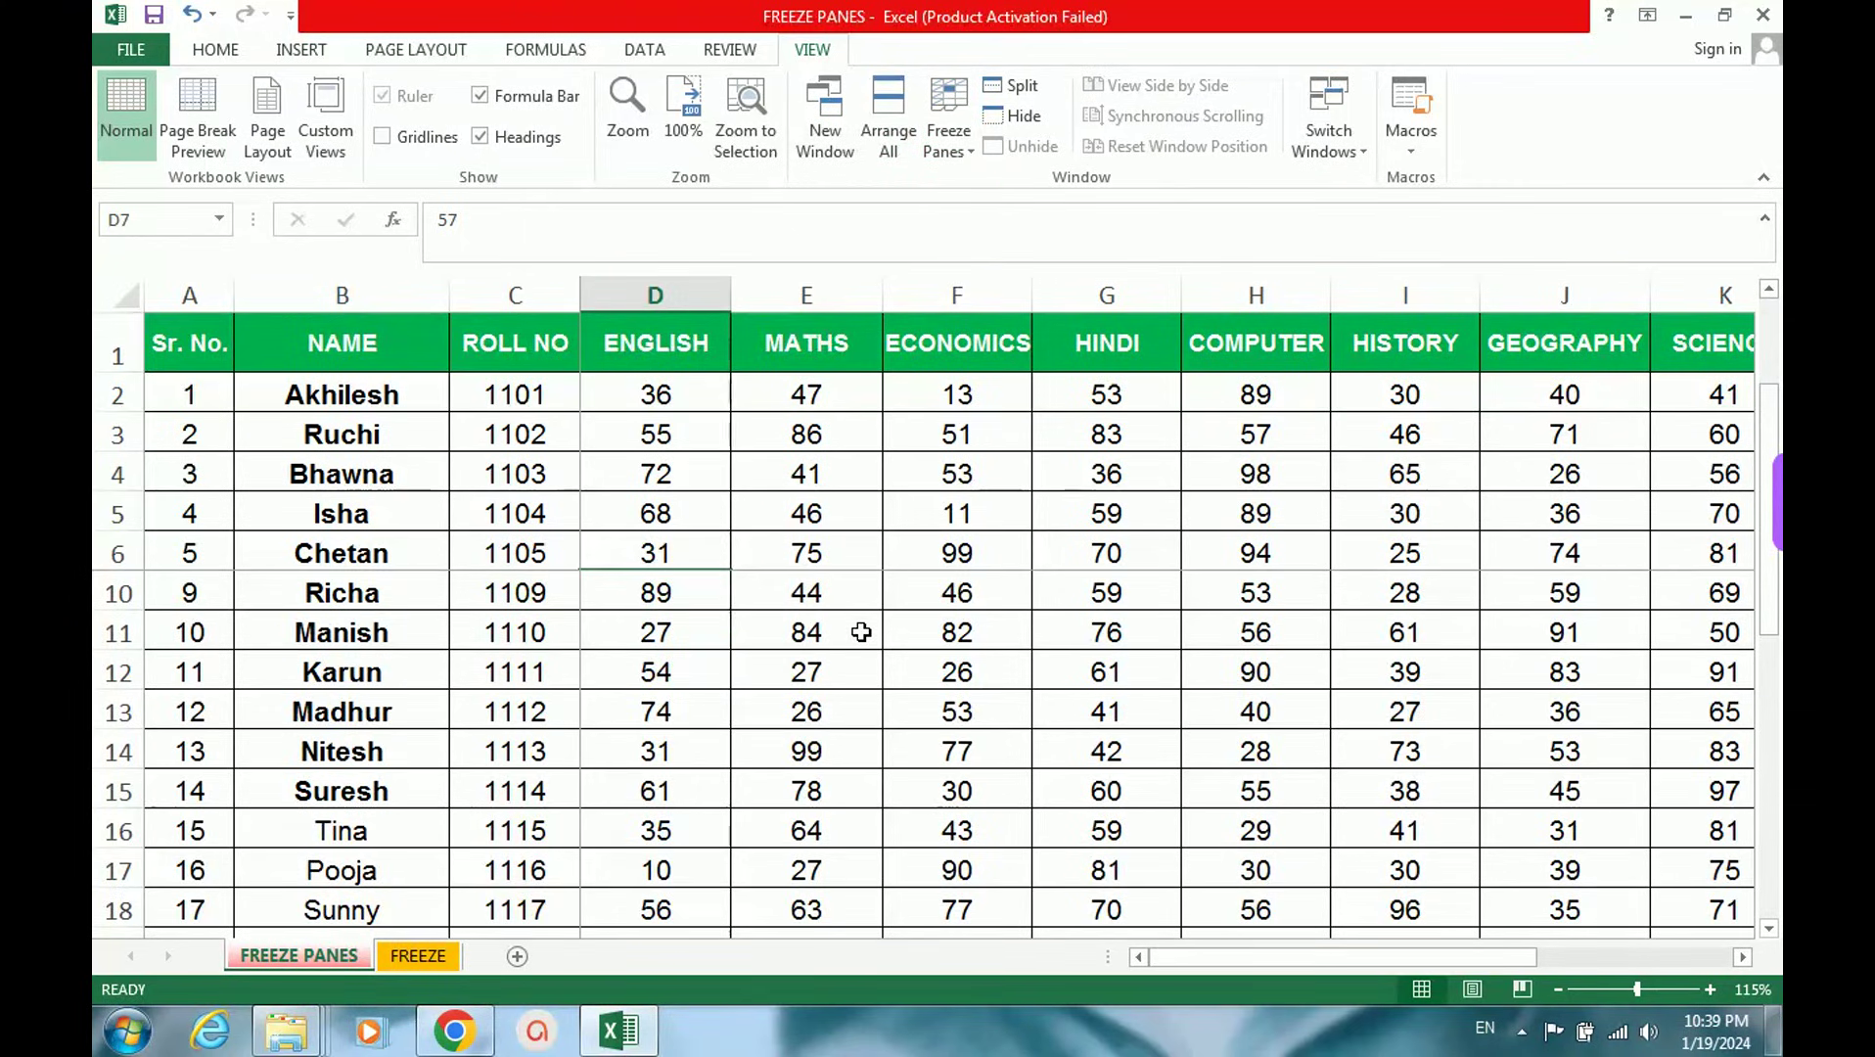
pyautogui.scroll(-1, 861, 632)
pyautogui.scroll(-1, 861, 633)
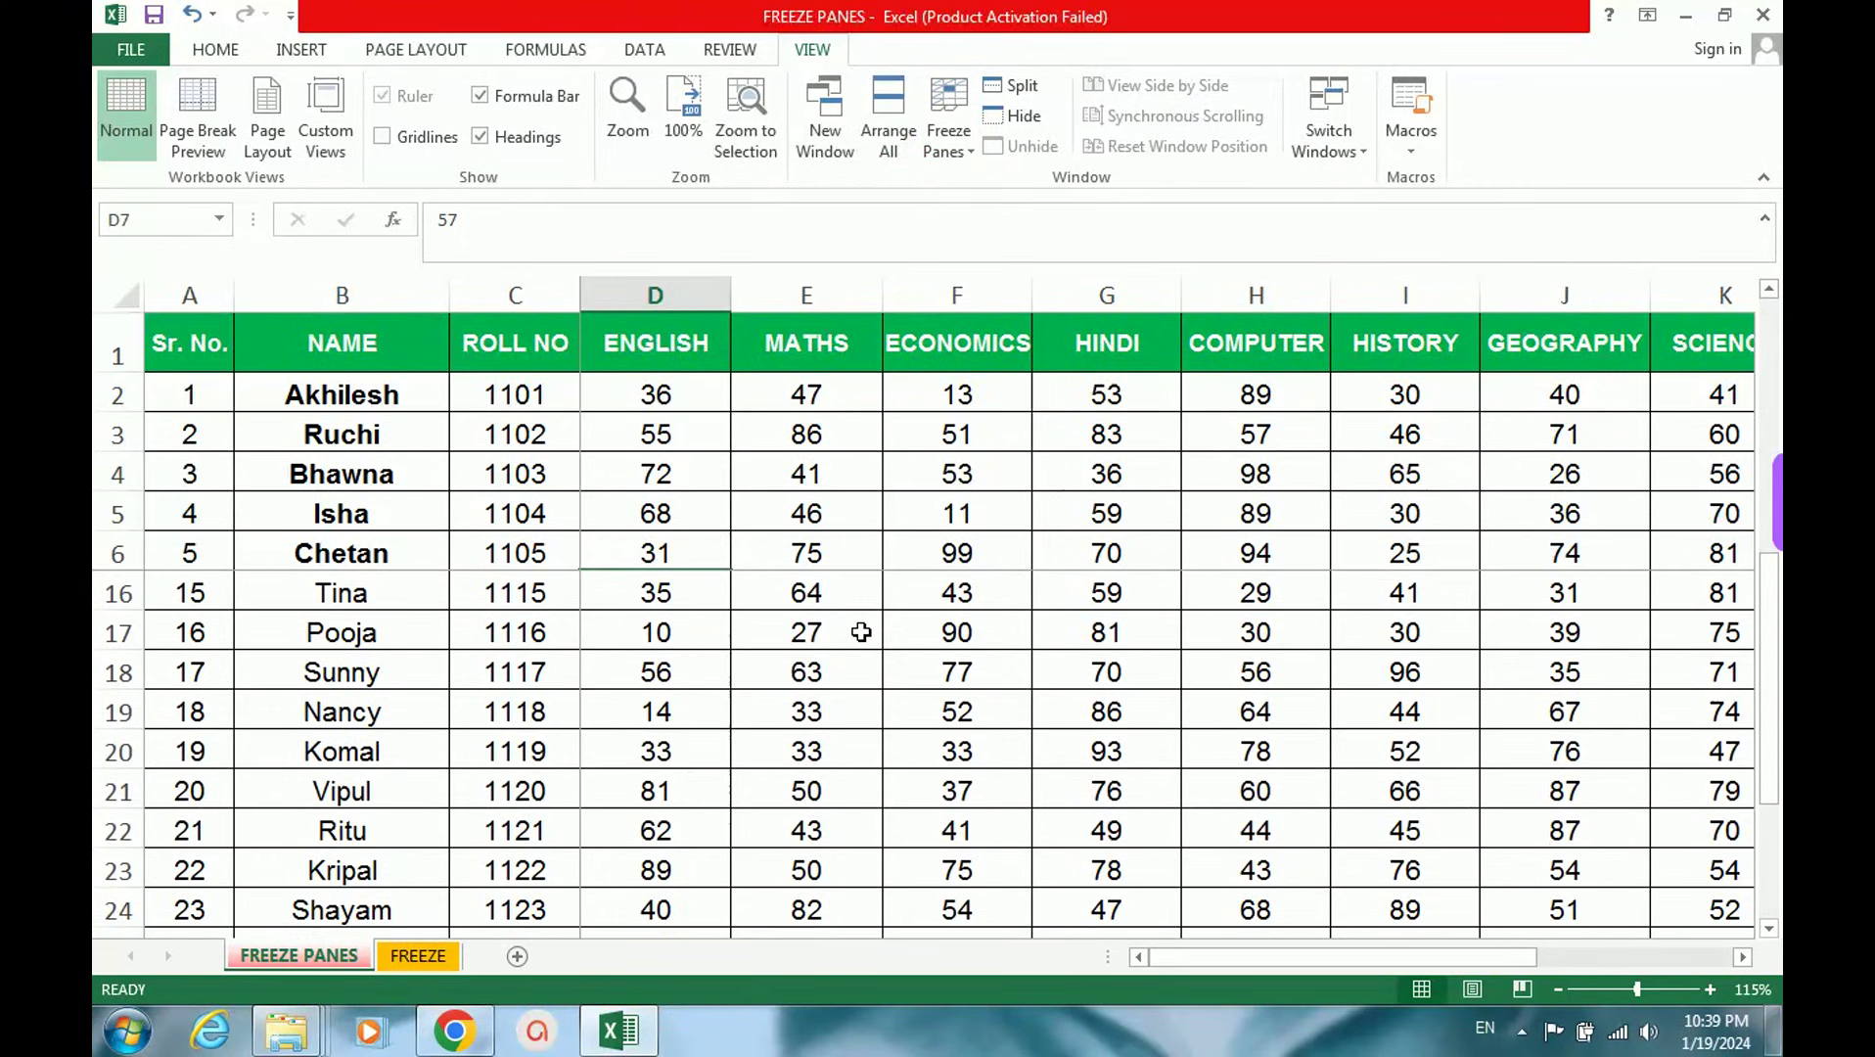
pyautogui.scroll(-2, 861, 632)
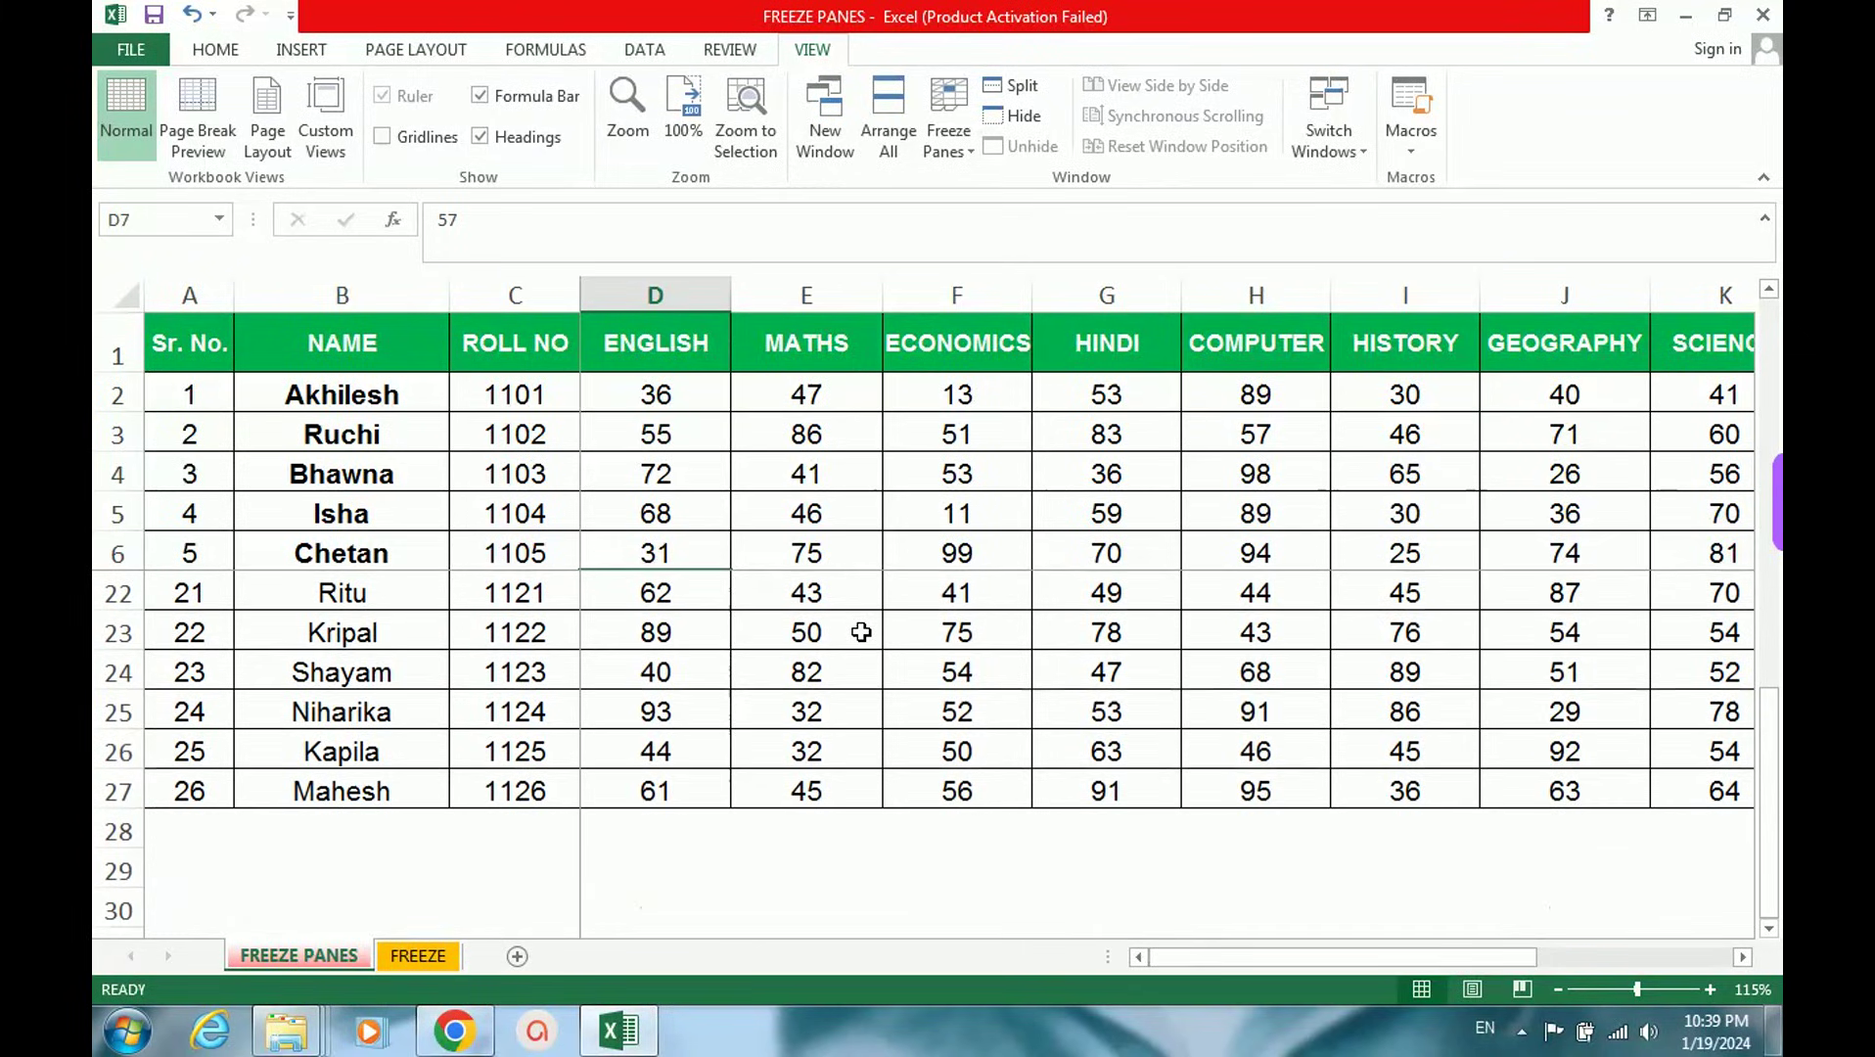
pyautogui.scroll(5, 861, 632)
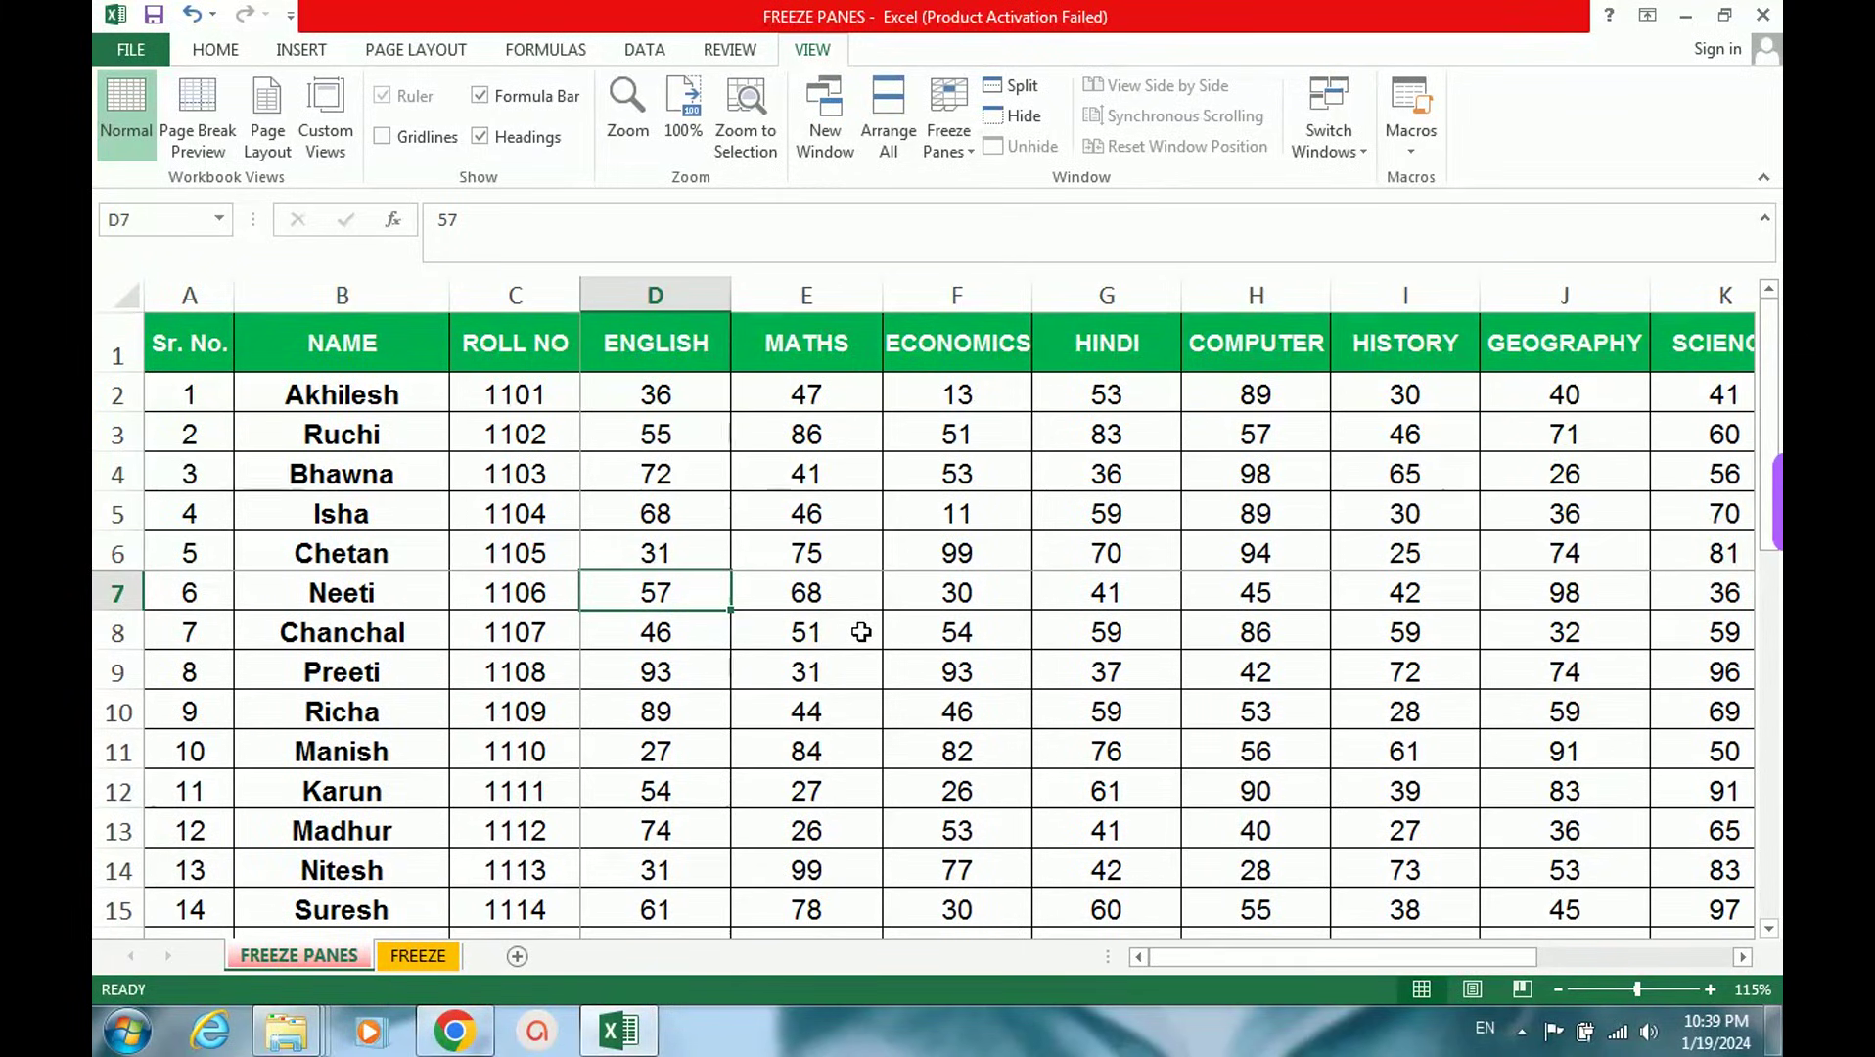
pyautogui.moveTo(1189, 955)
pyautogui.mouseDown()
pyautogui.moveTo(1327, 959)
pyautogui.moveTo(1057, 973)
pyautogui.mouseUp()
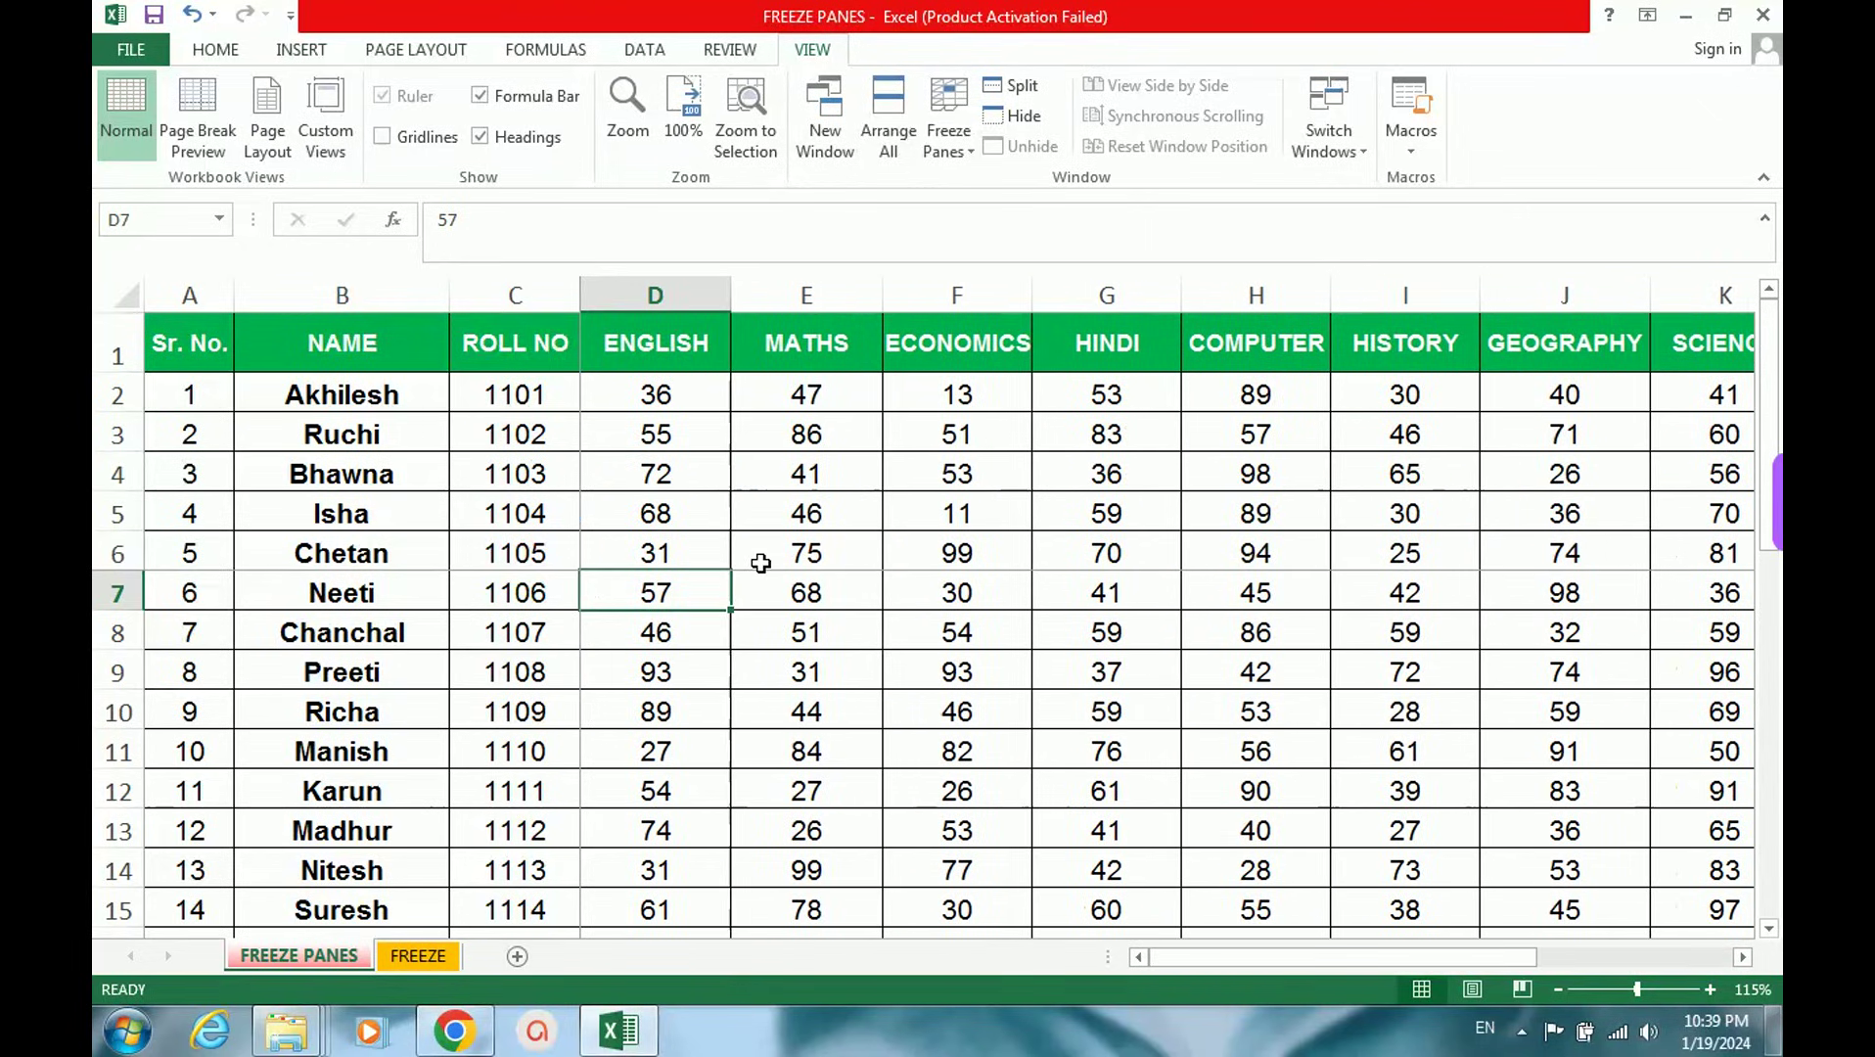
pyautogui.scroll(-2, 761, 563)
pyautogui.scroll(-2, 760, 562)
pyautogui.scroll(4, 767, 639)
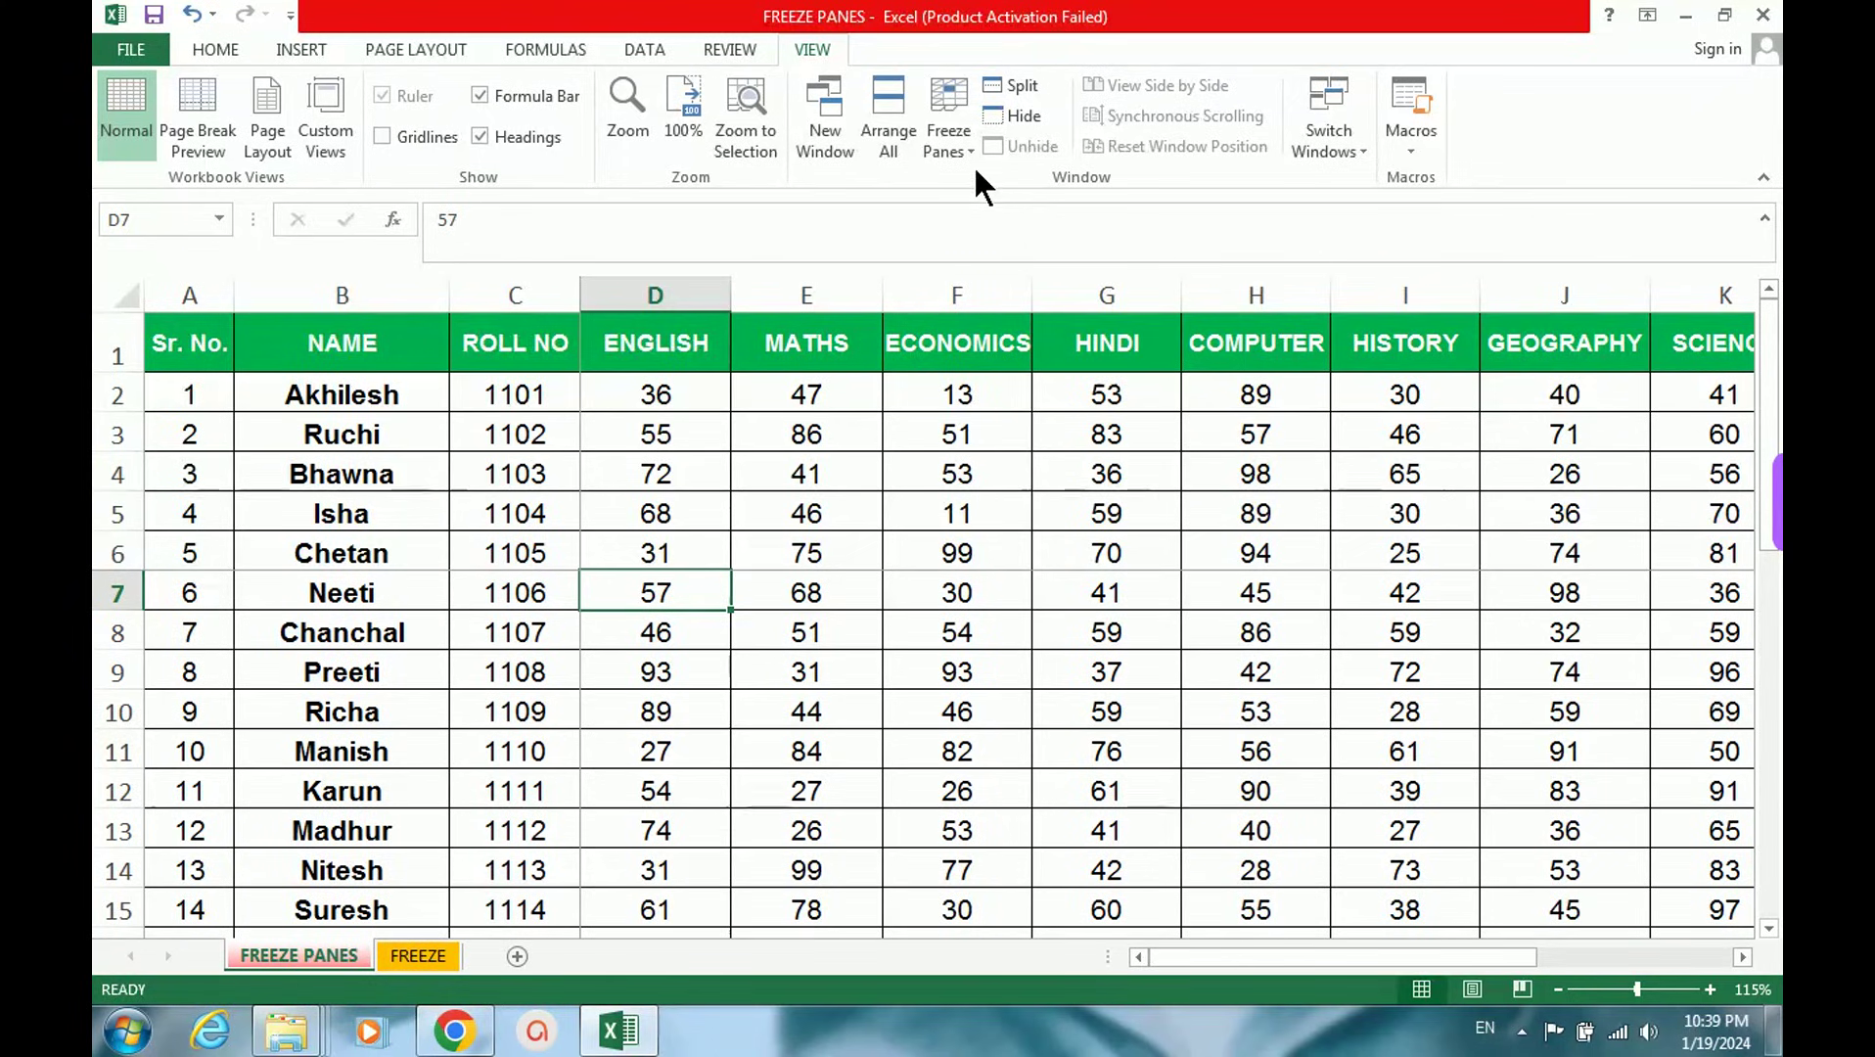
# Step: Unfreeze the panes of the FREEZE PANES sheet and open the FREEZE sheet
pyautogui.click(947, 142)
pyautogui.click(979, 206)
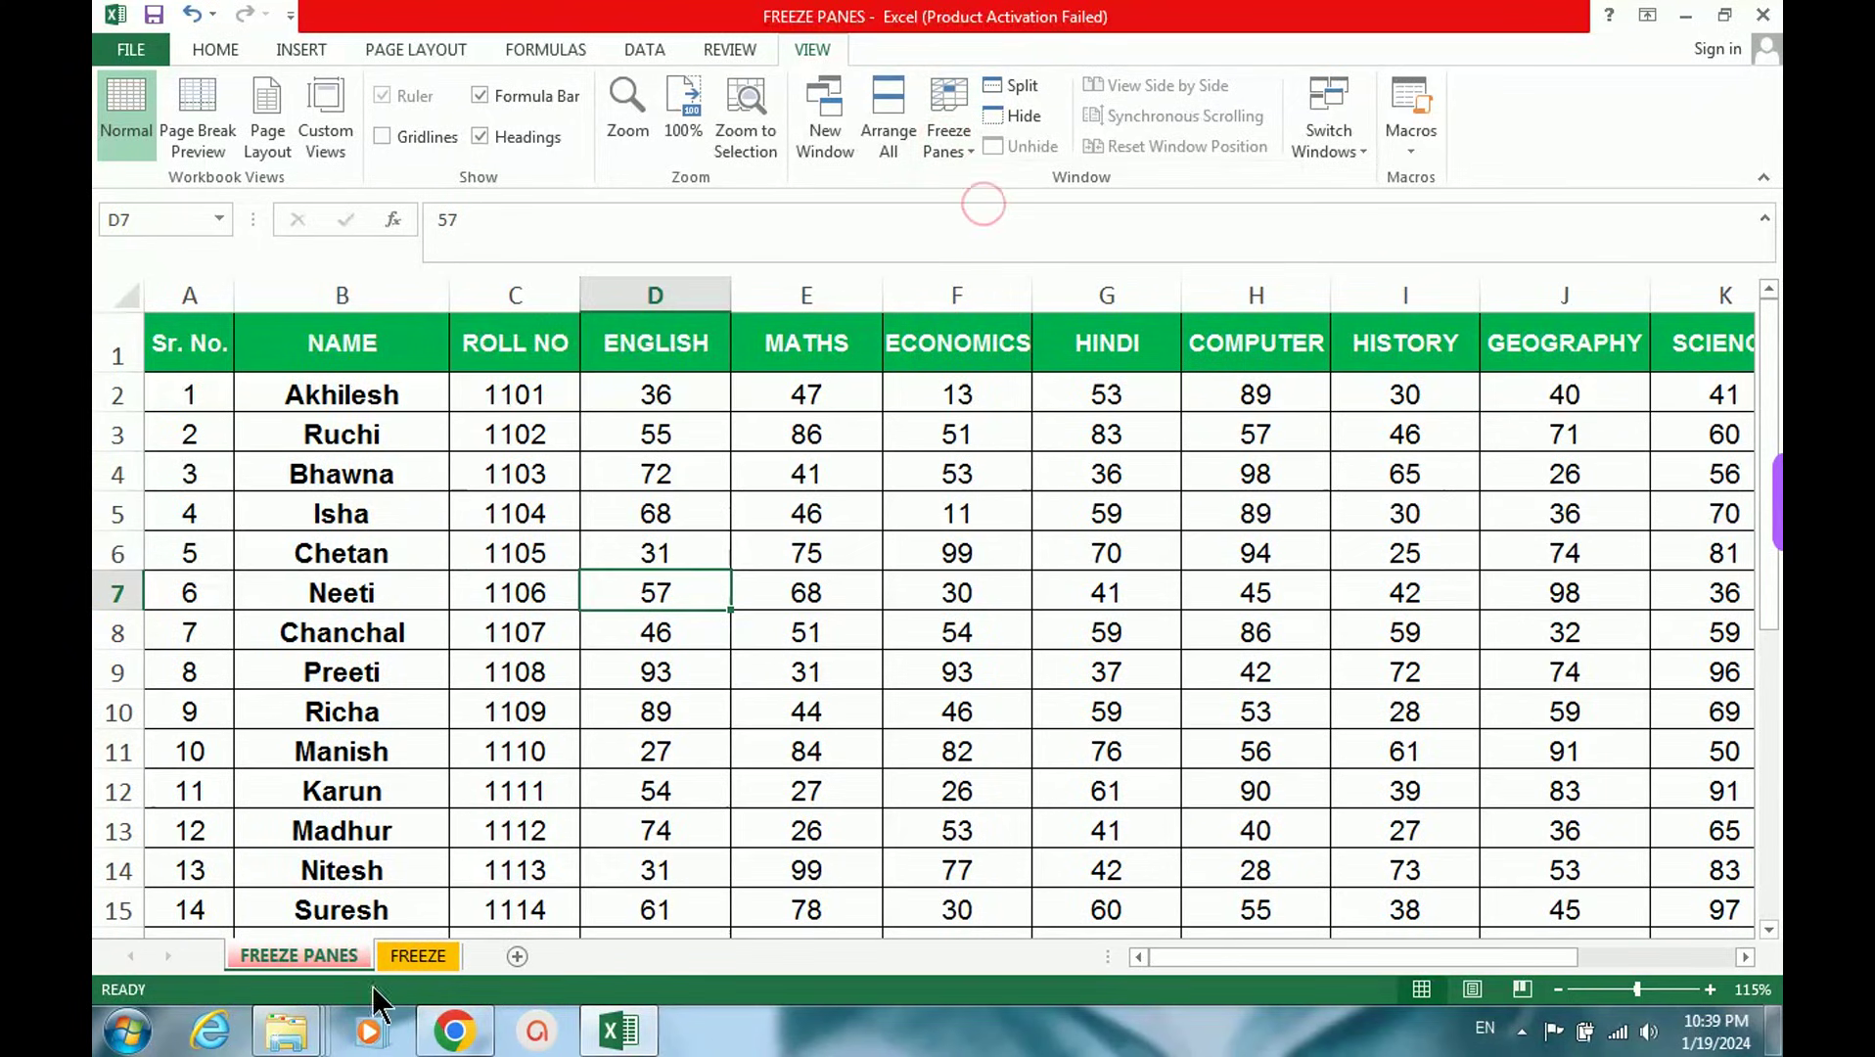
pyautogui.click(418, 952)
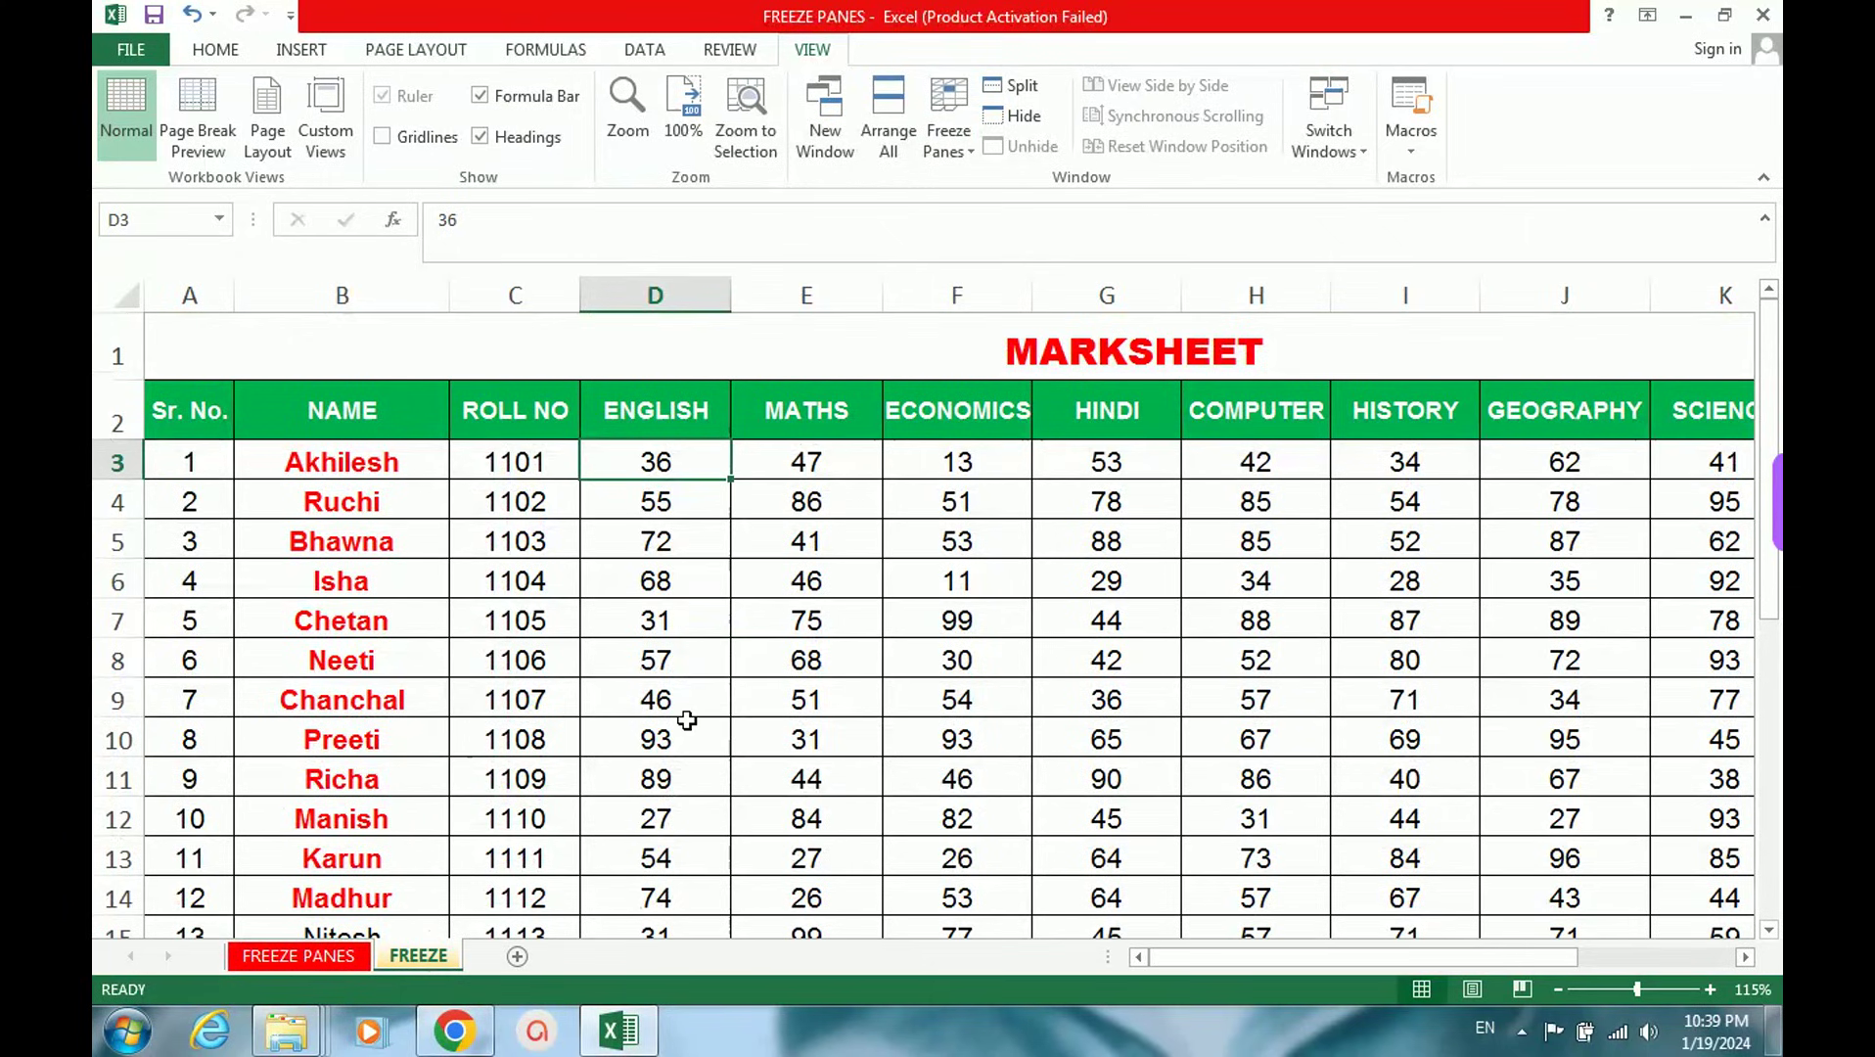
# Step: Freeze the MARKSHEET title row, the header row and columns A and B using cell C3
pyautogui.click(914, 358)
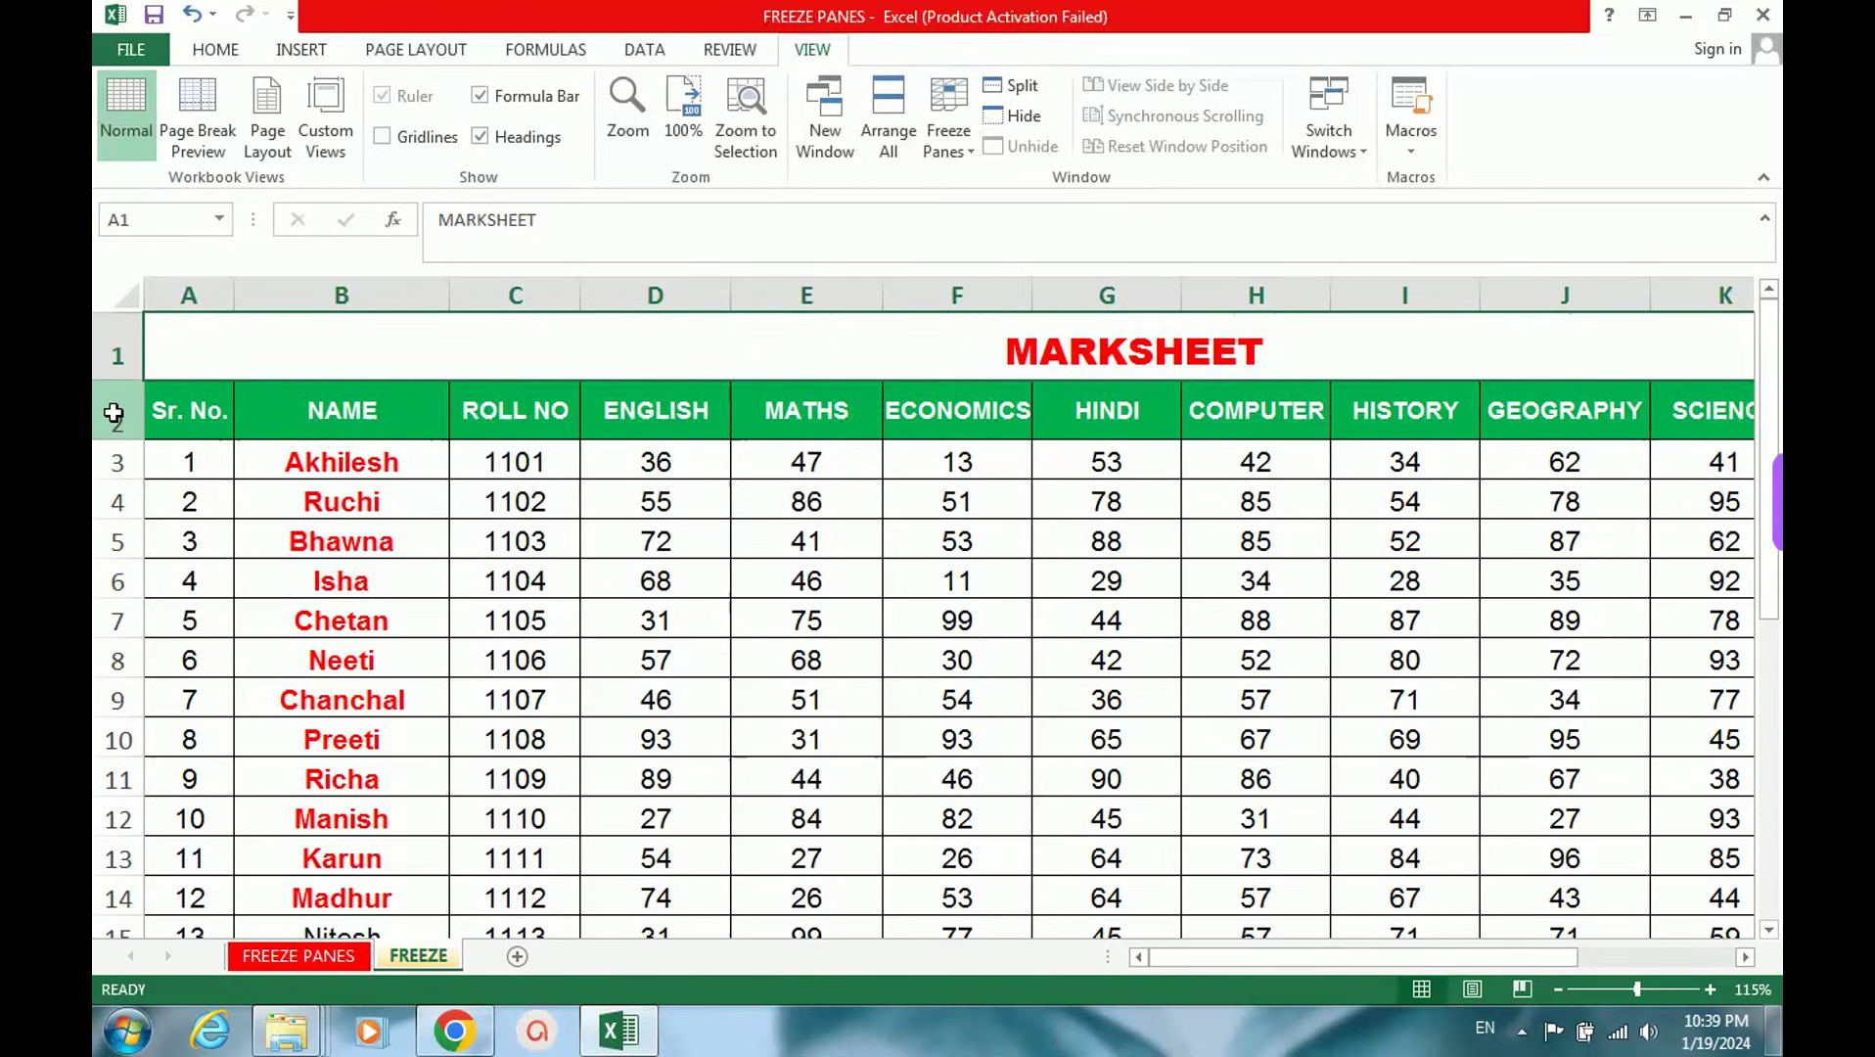
pyautogui.click(240, 416)
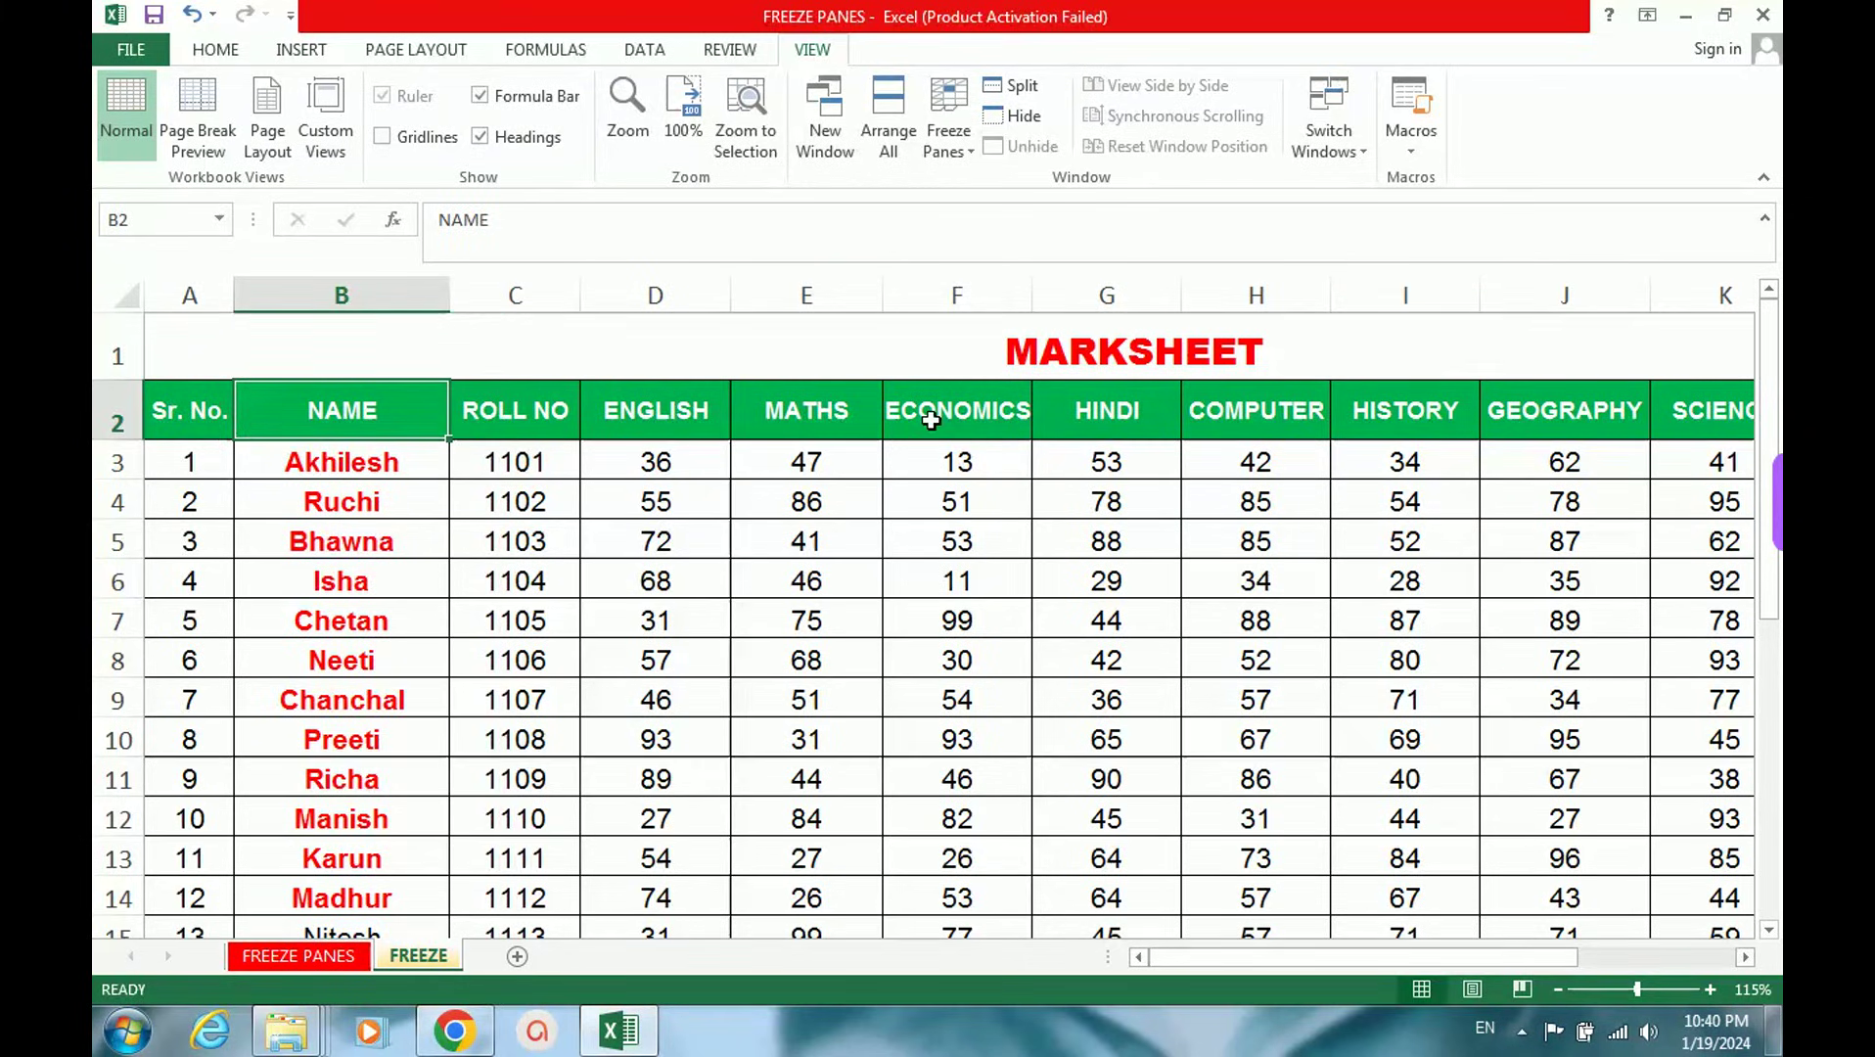
pyautogui.click(529, 464)
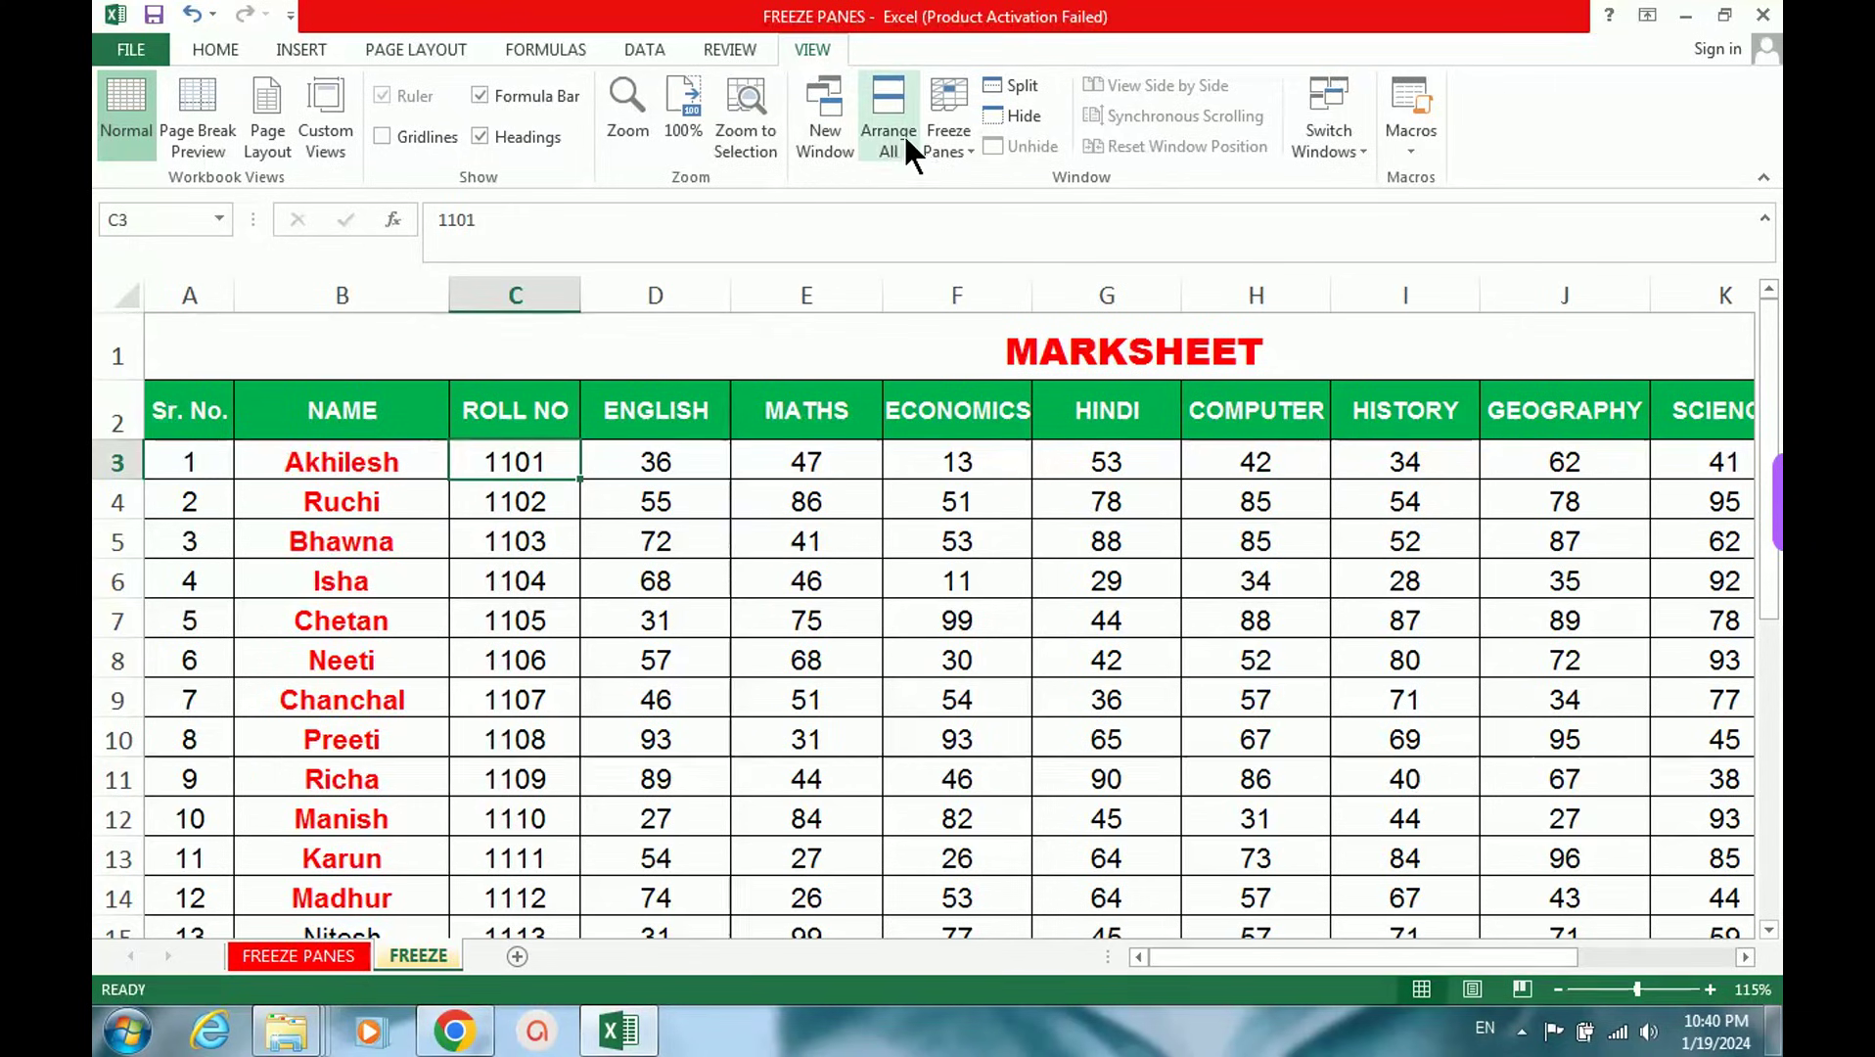
pyautogui.click(946, 148)
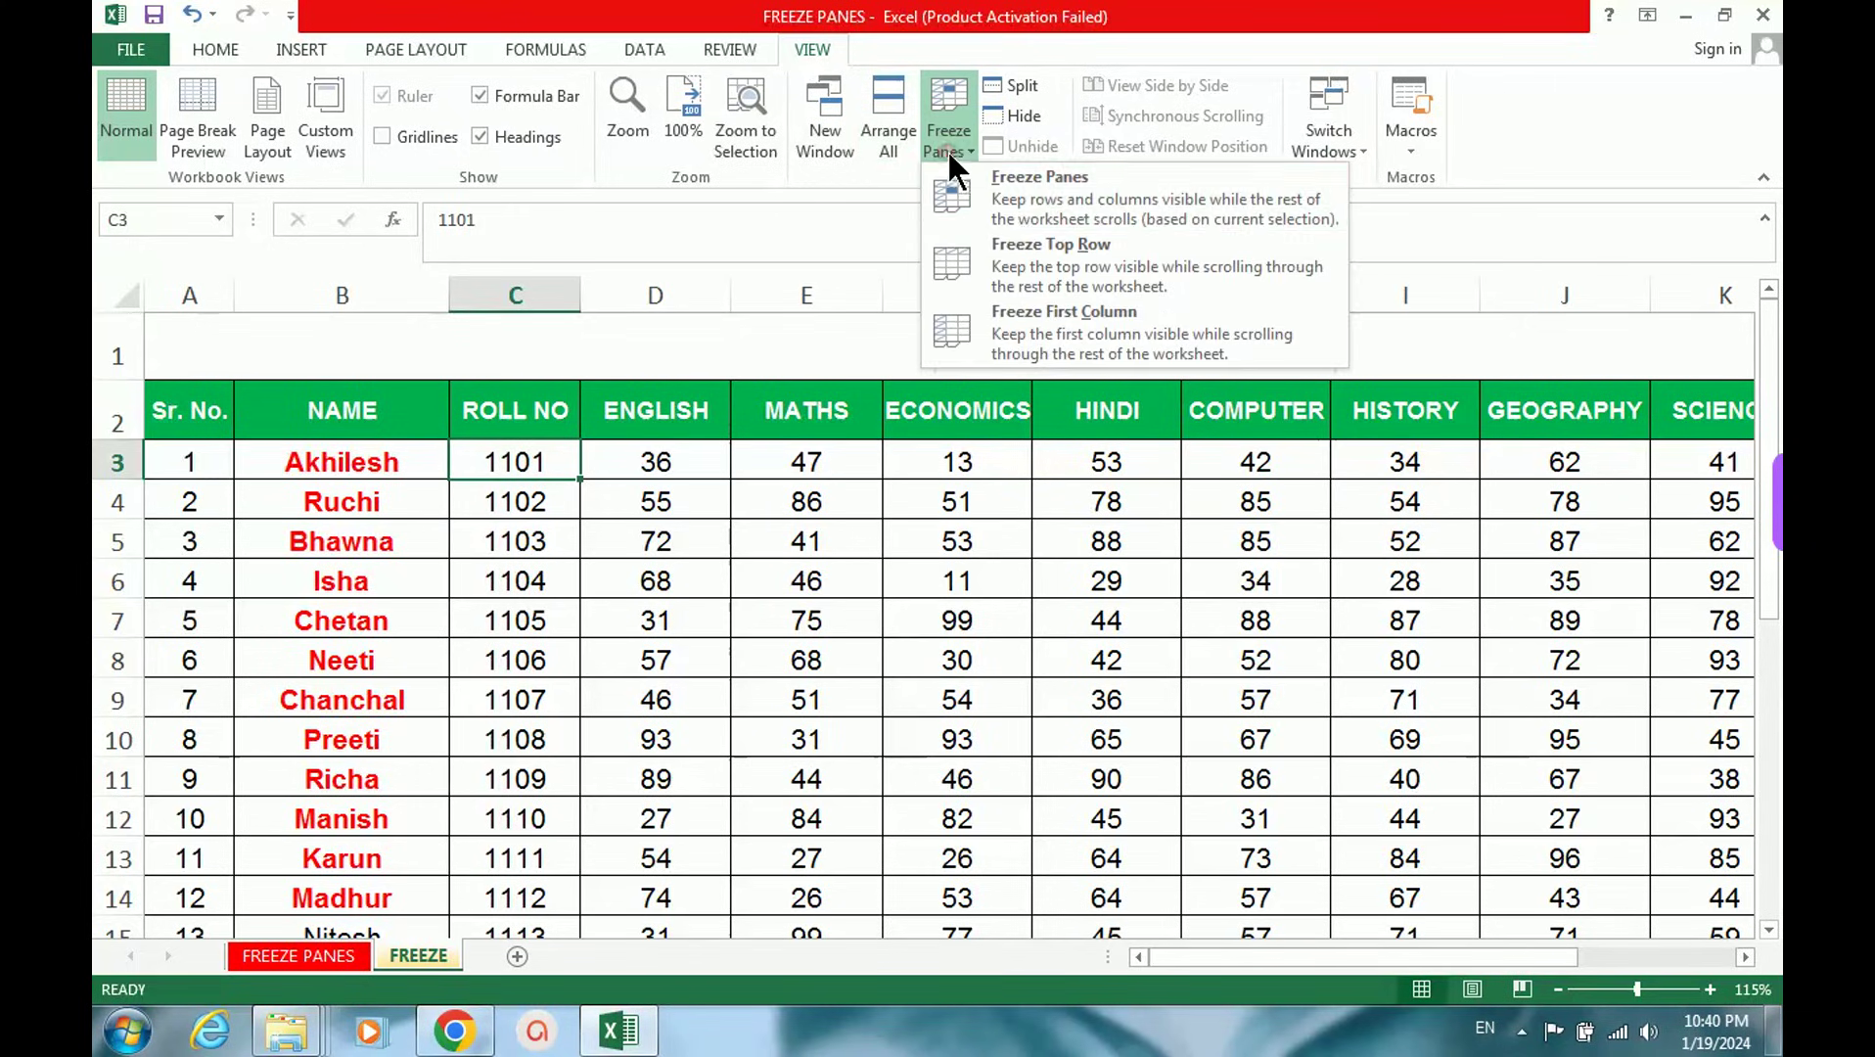
pyautogui.click(1026, 202)
# Step: Check the frozen title and header rows further down the marksheet, and unfreeze the panes
pyautogui.scroll(-3, 790, 530)
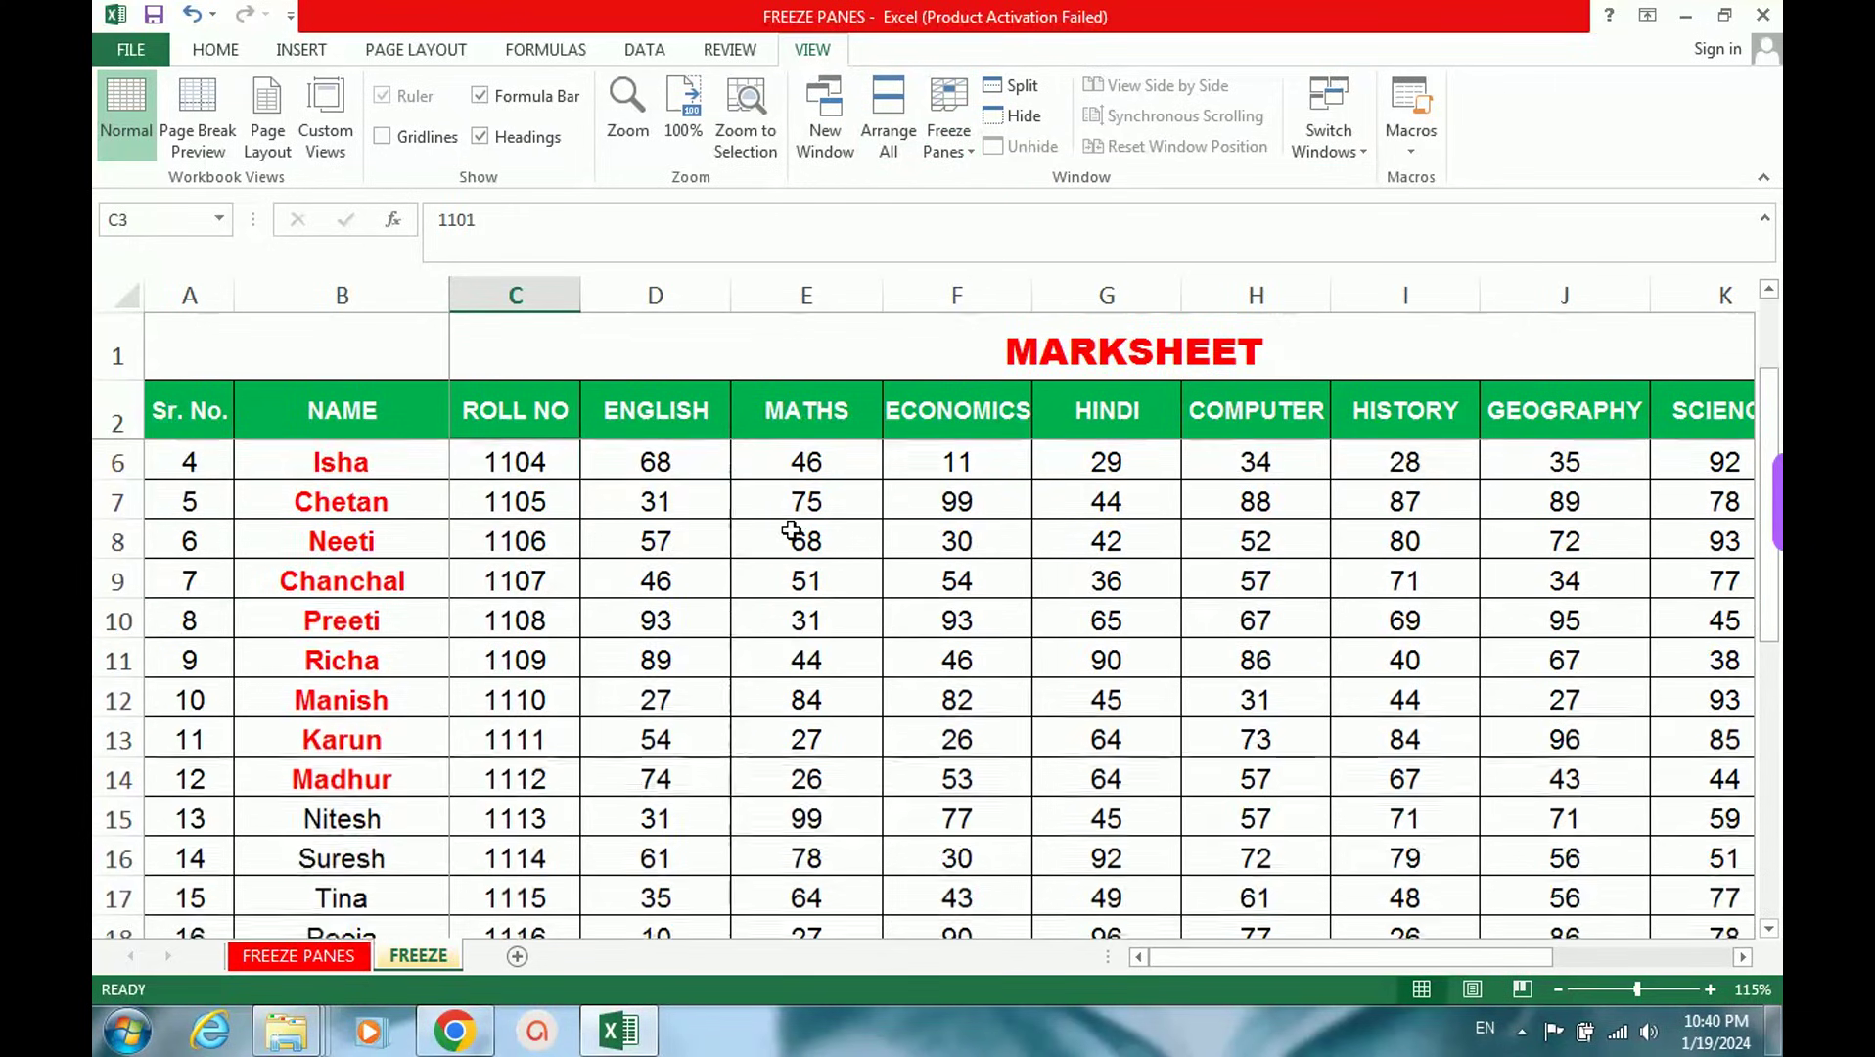
pyautogui.scroll(-2, 795, 499)
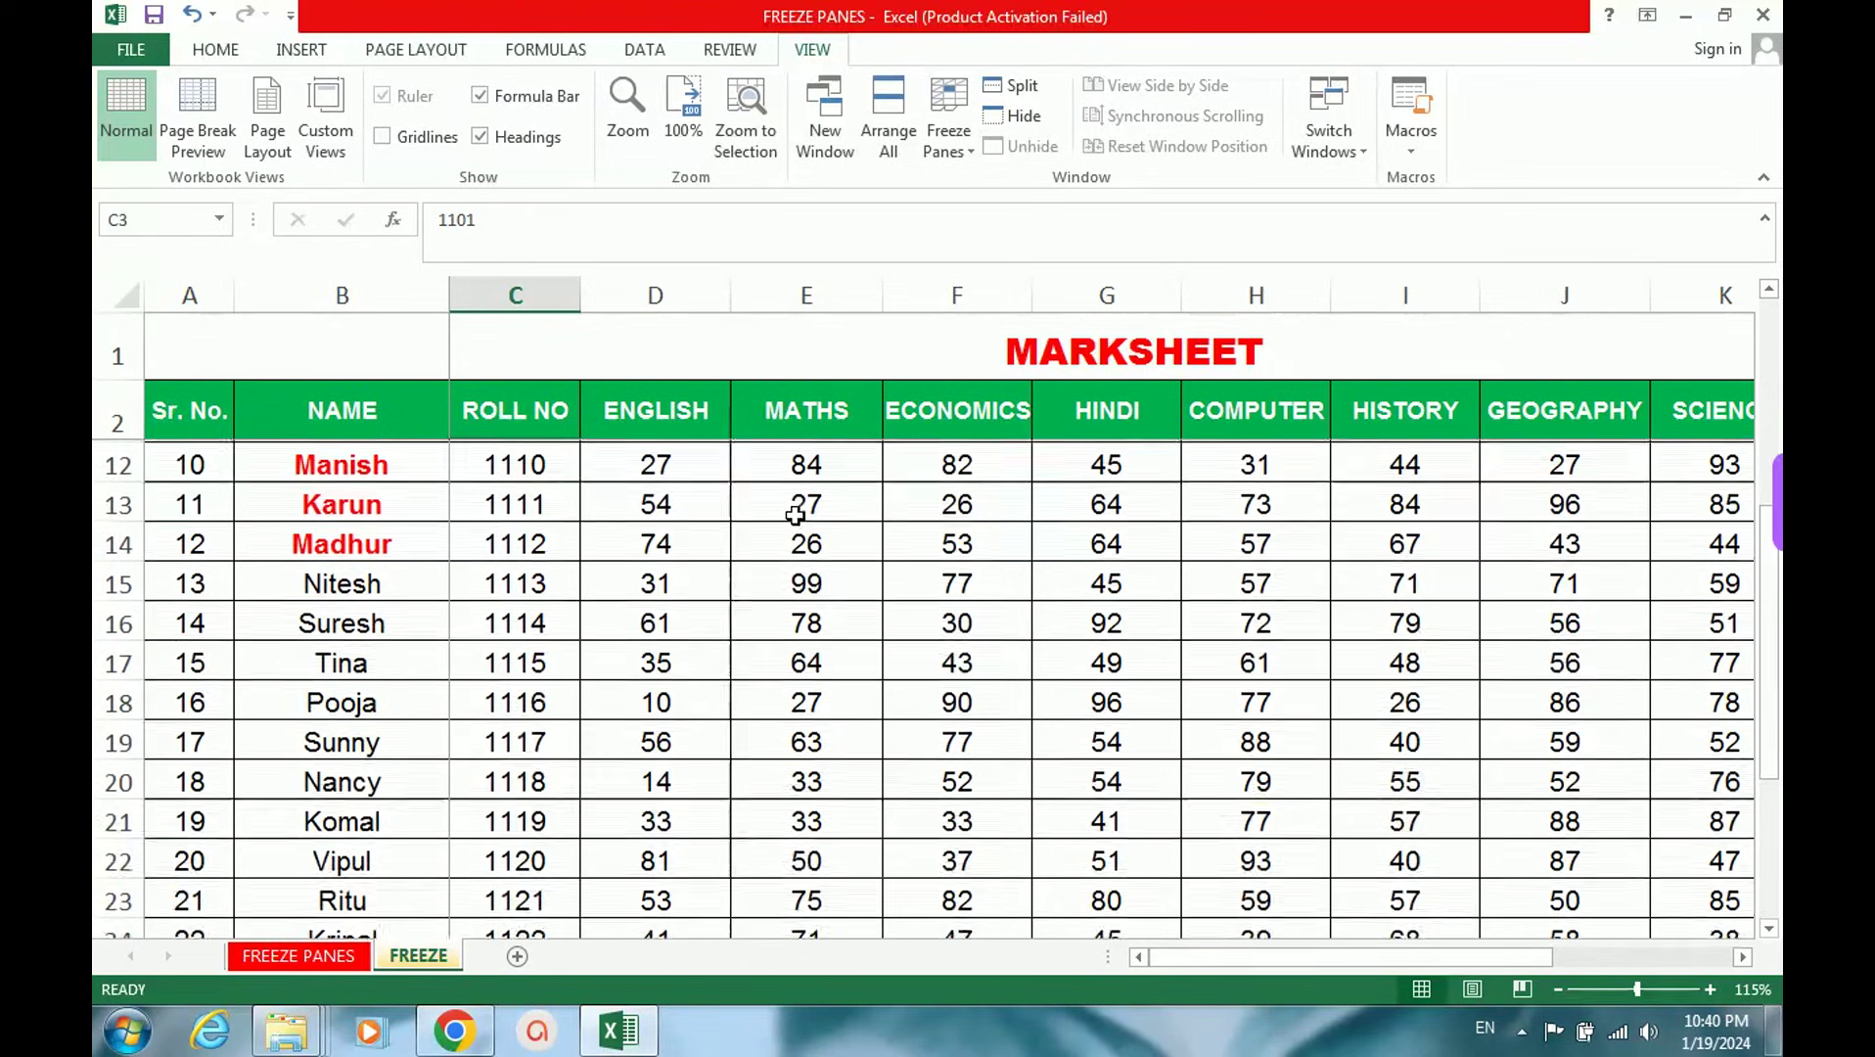
pyautogui.scroll(3, 795, 516)
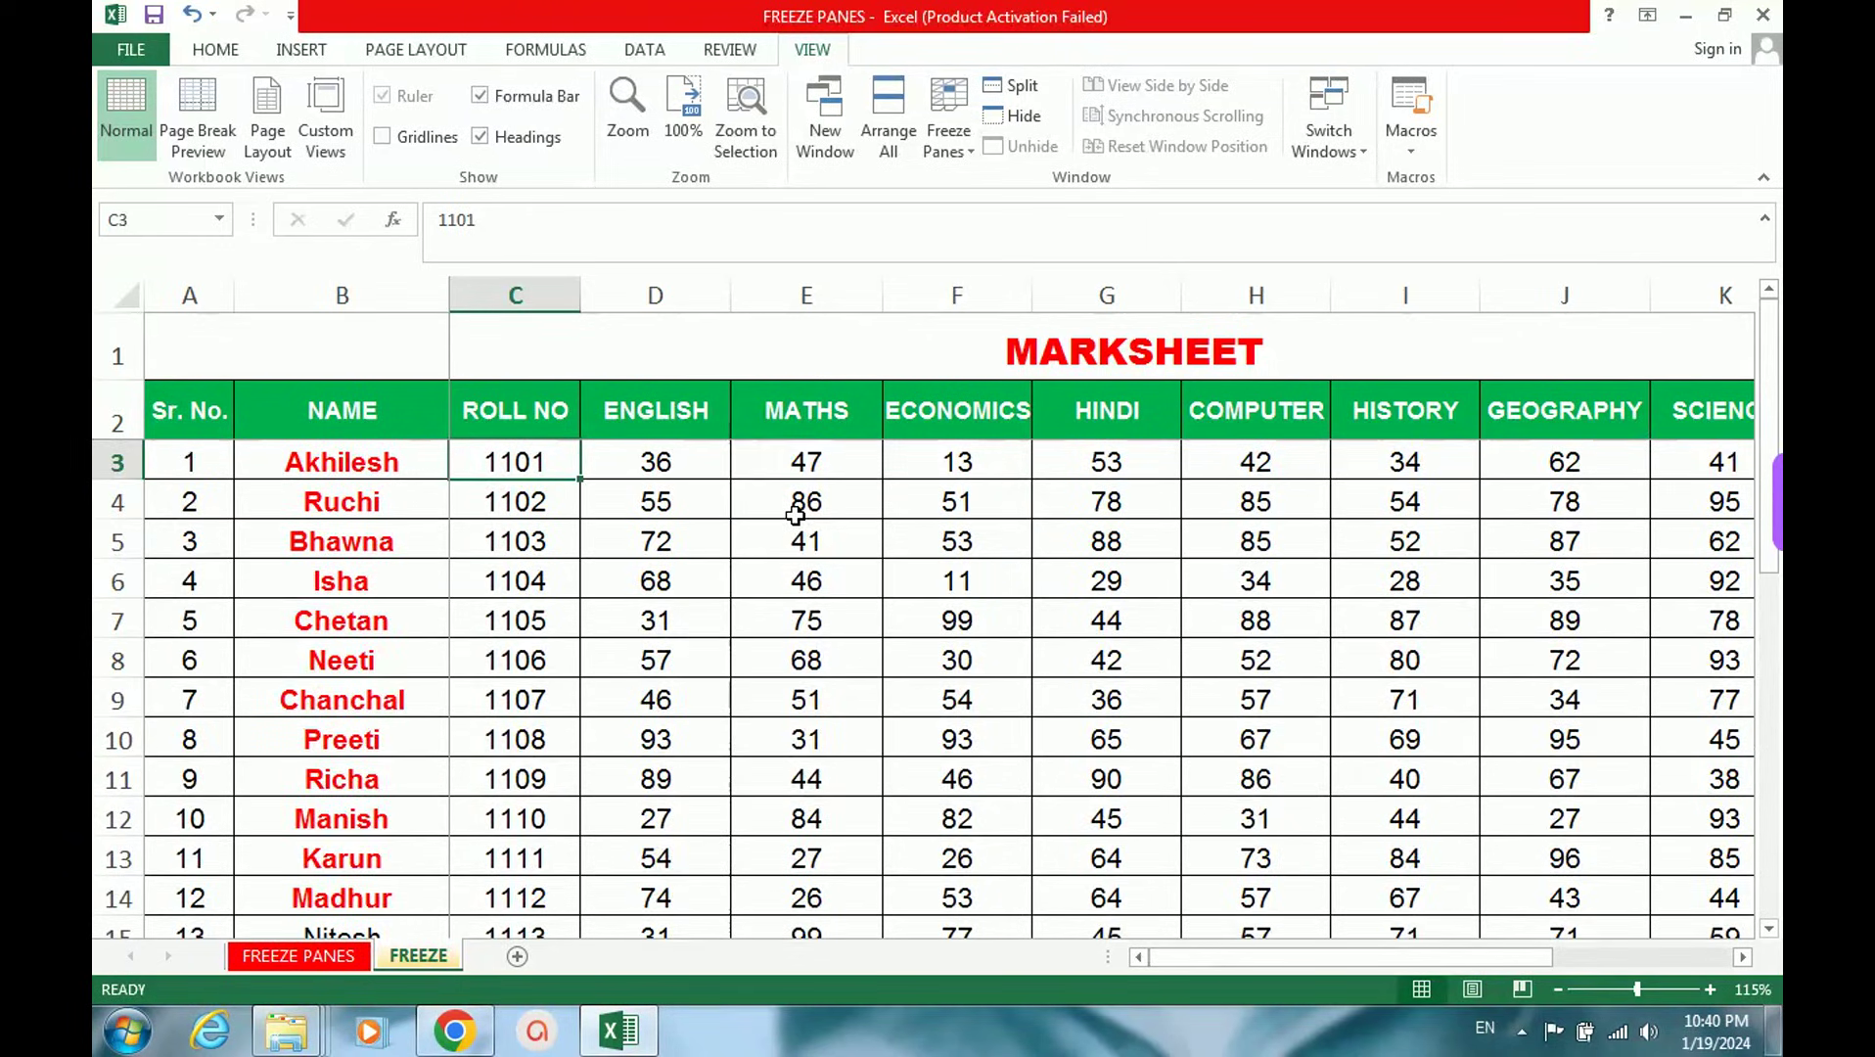
pyautogui.click(951, 110)
pyautogui.click(970, 192)
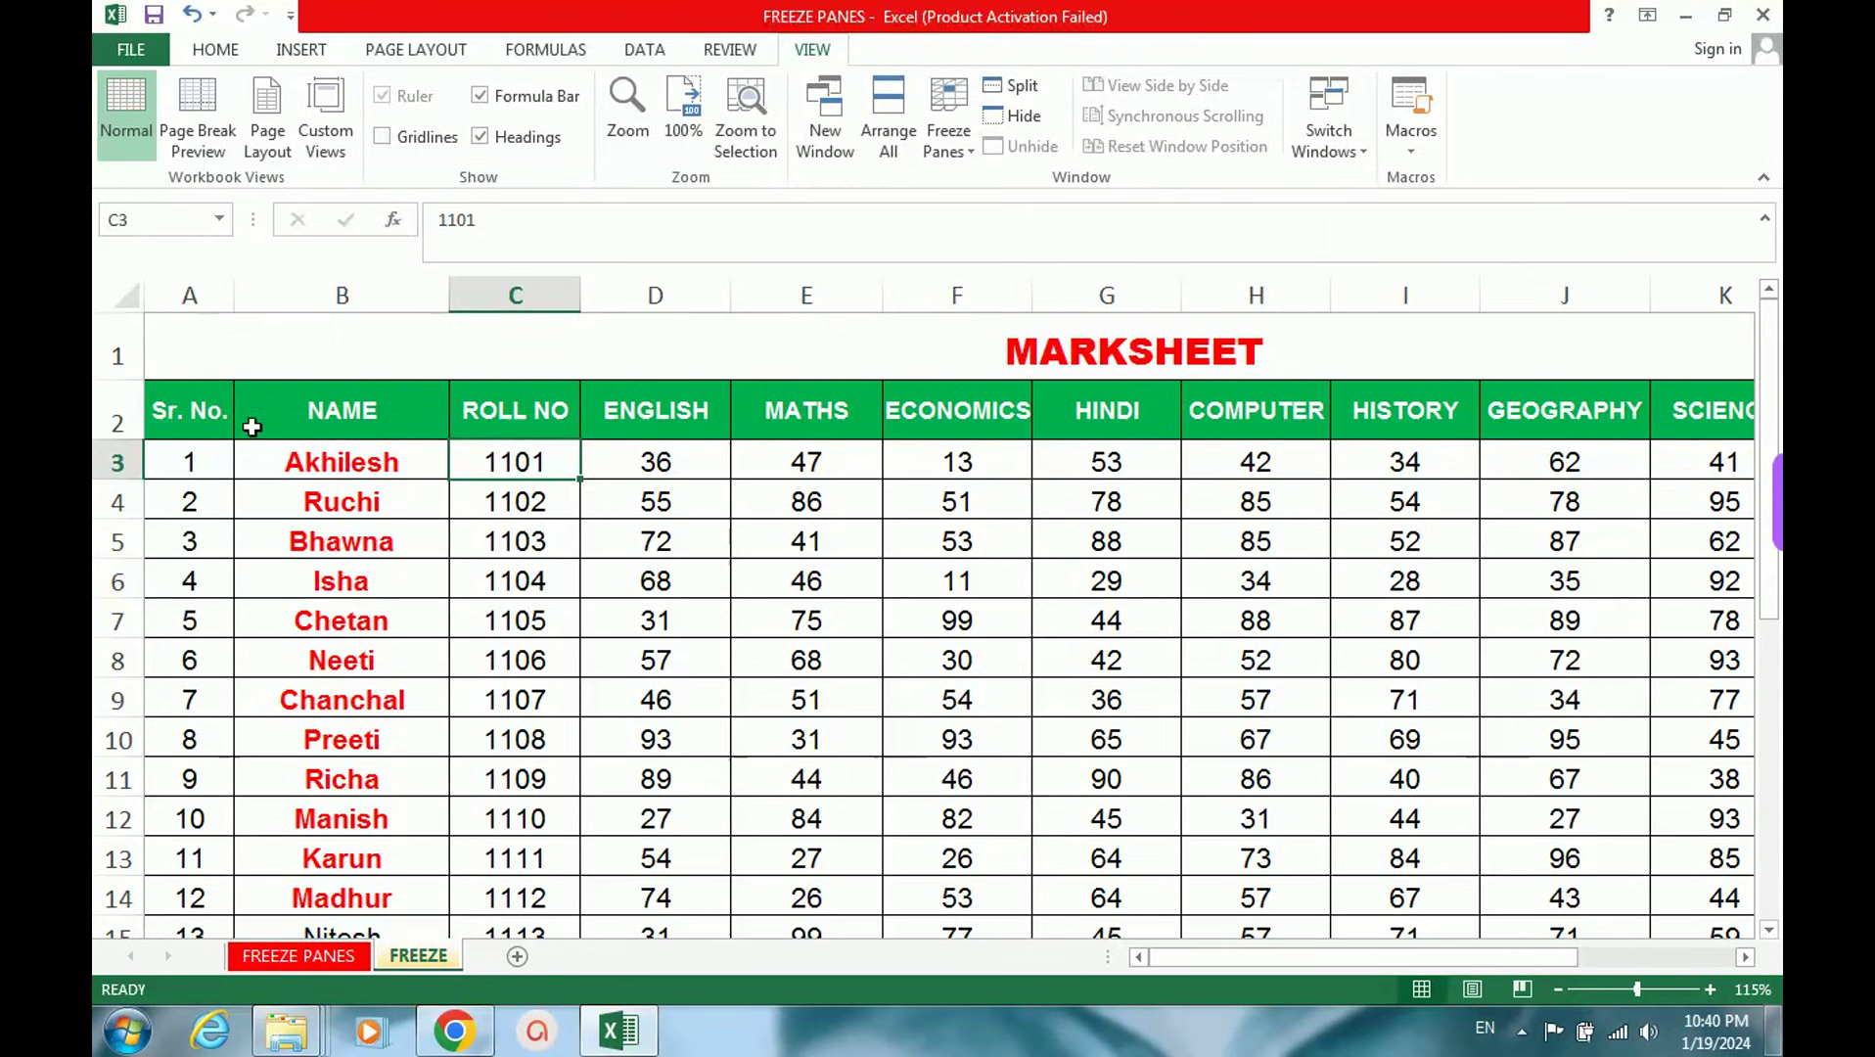
# Step: Lock rows 1 and 2 plus the Sr. No. and NAME columns again by freezing panes at cell C3
pyautogui.click(214, 418)
pyautogui.click(395, 420)
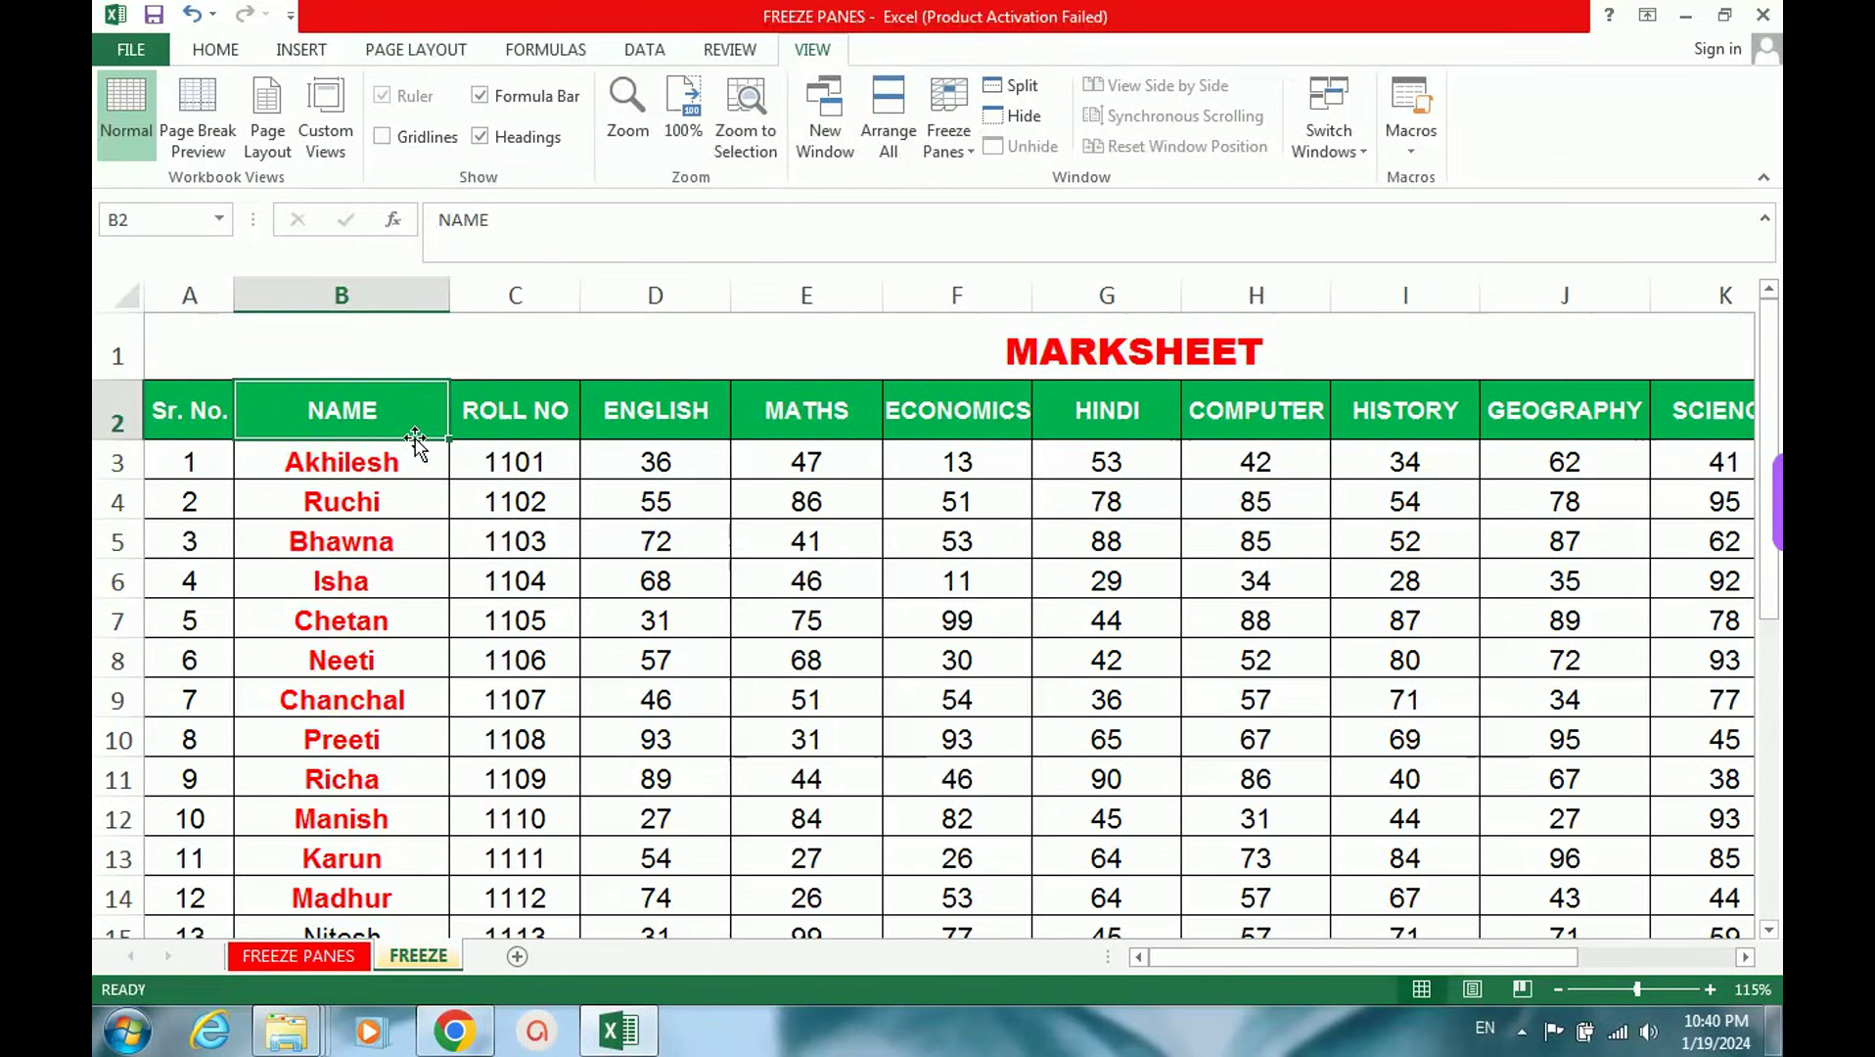
pyautogui.click(516, 464)
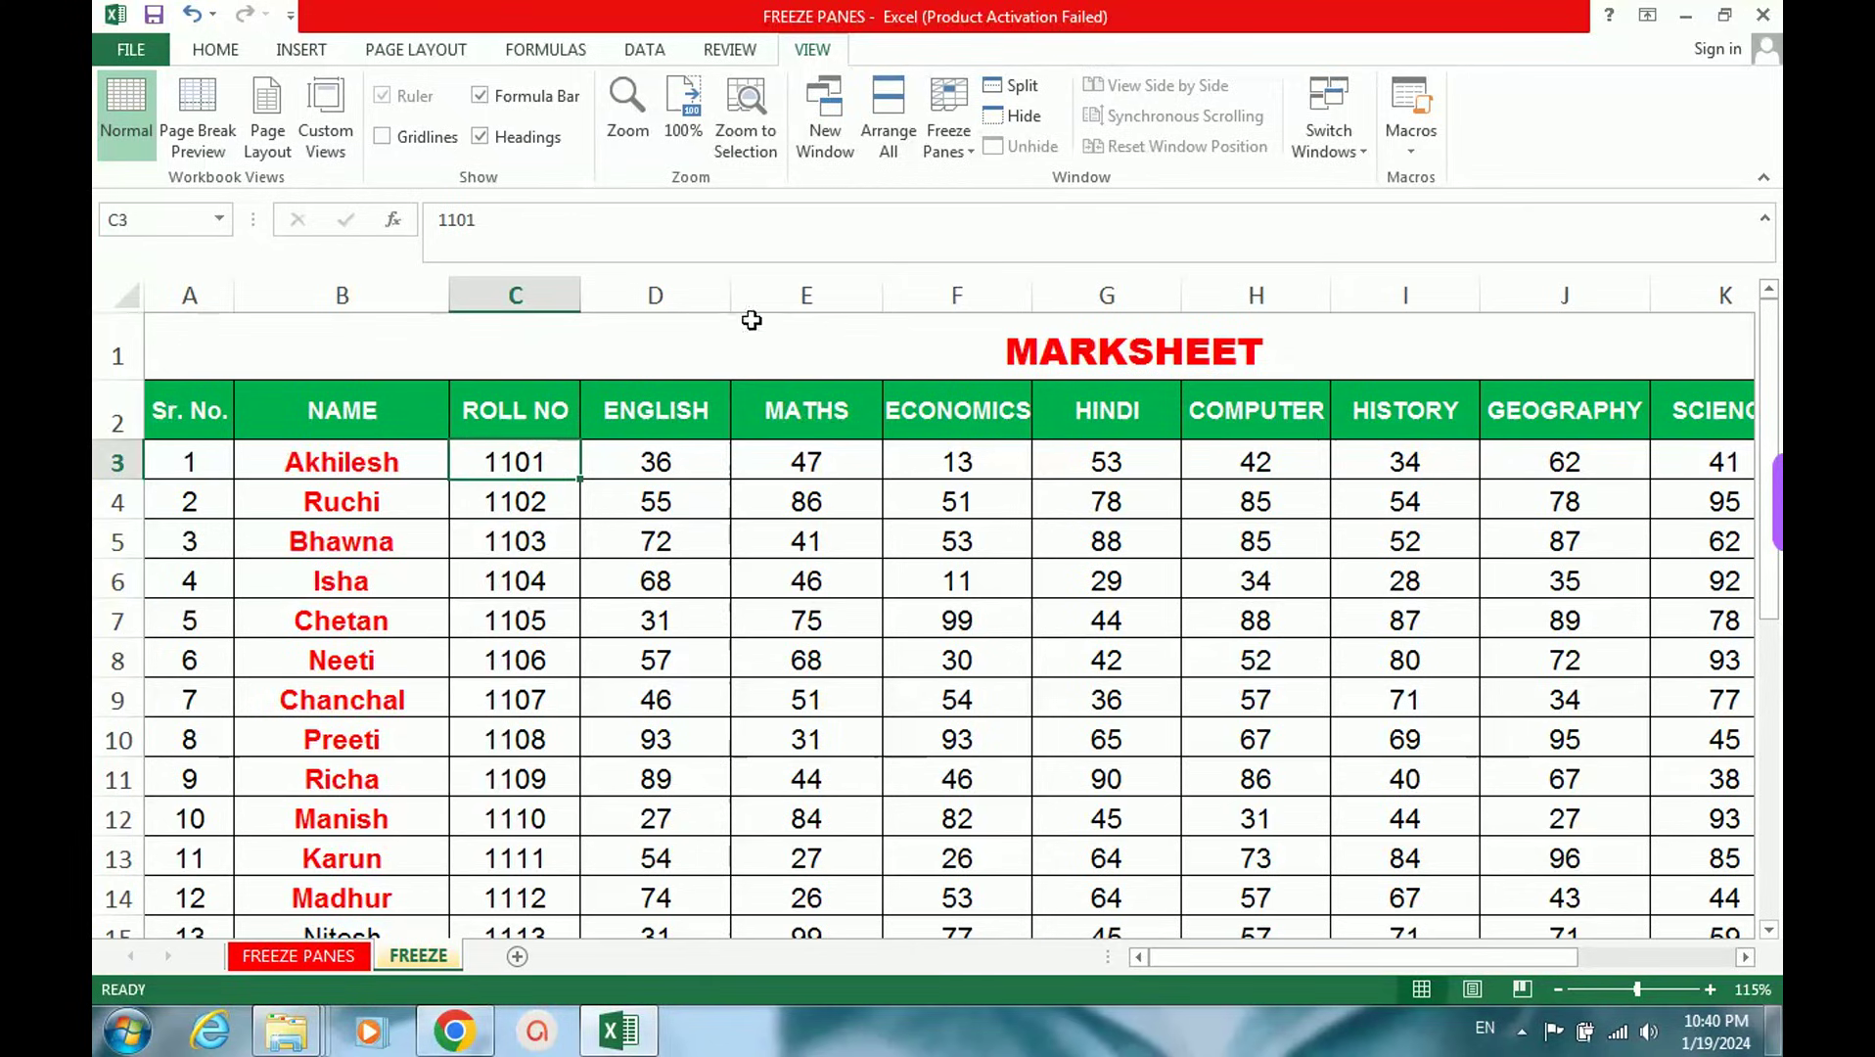
pyautogui.click(941, 144)
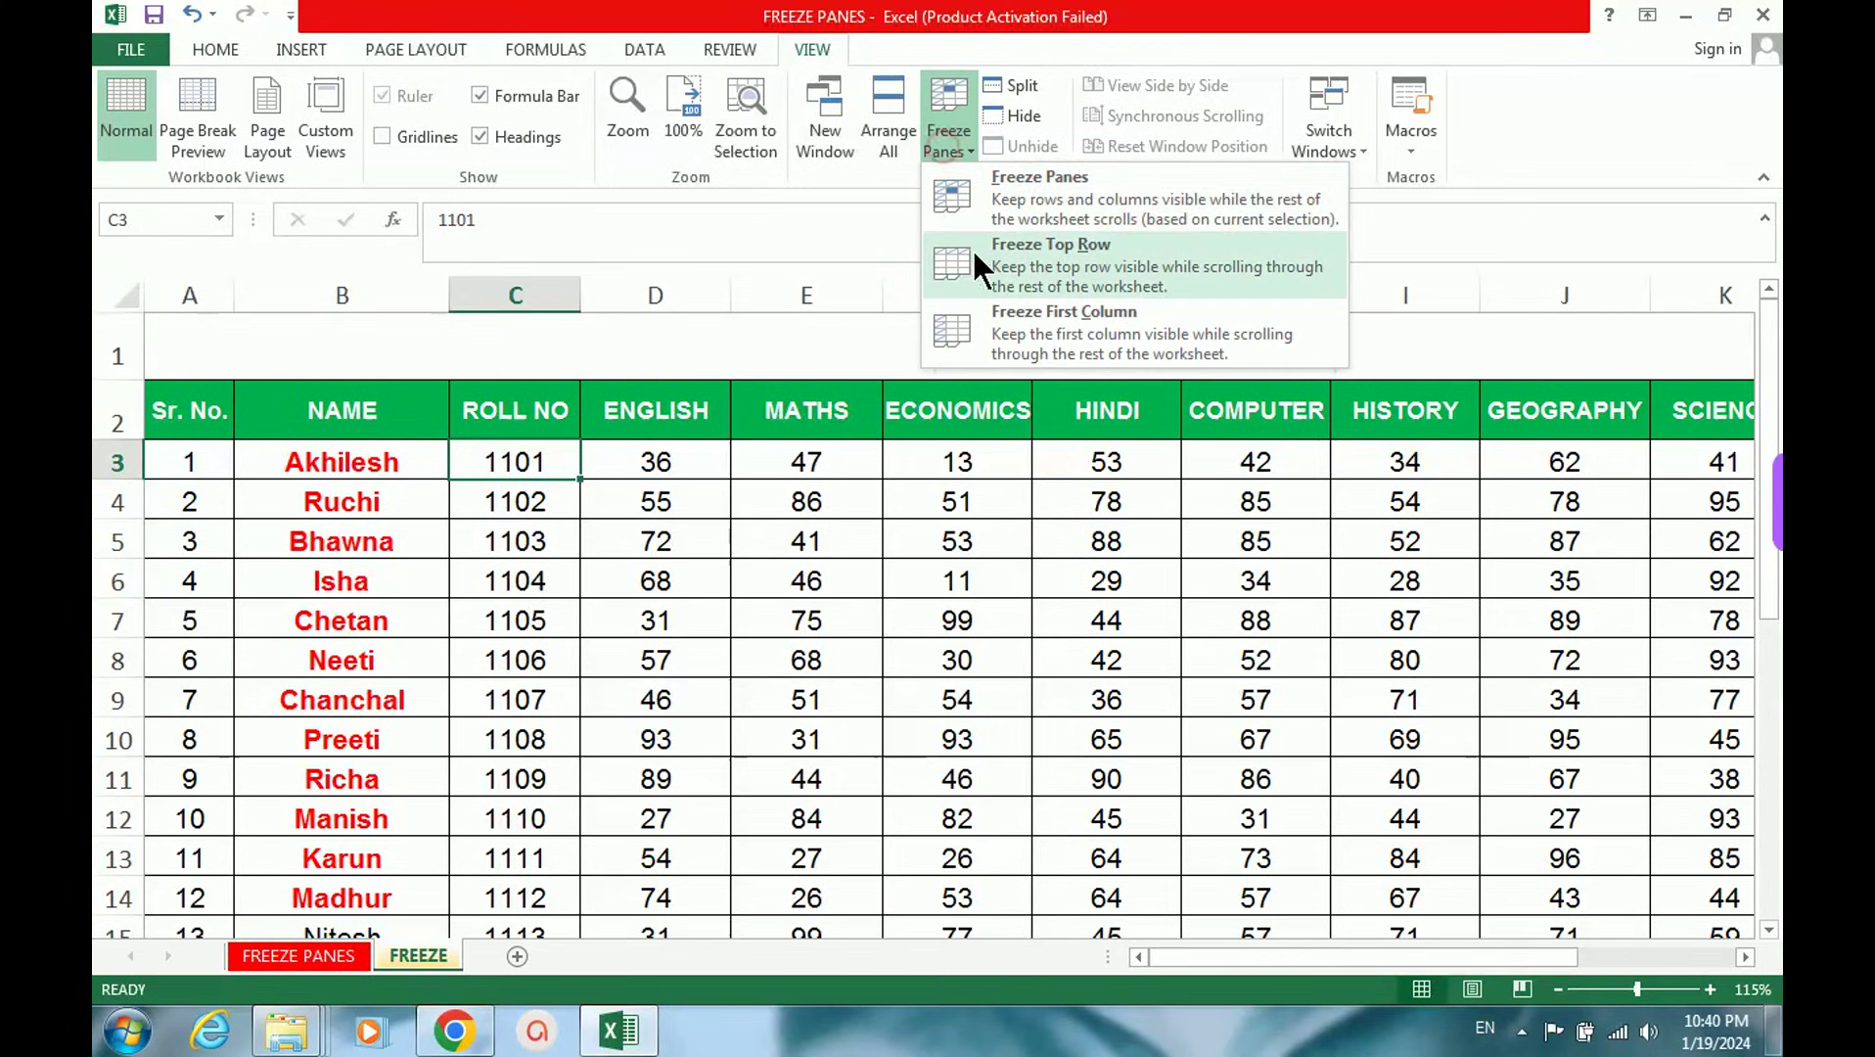
pyautogui.click(1016, 192)
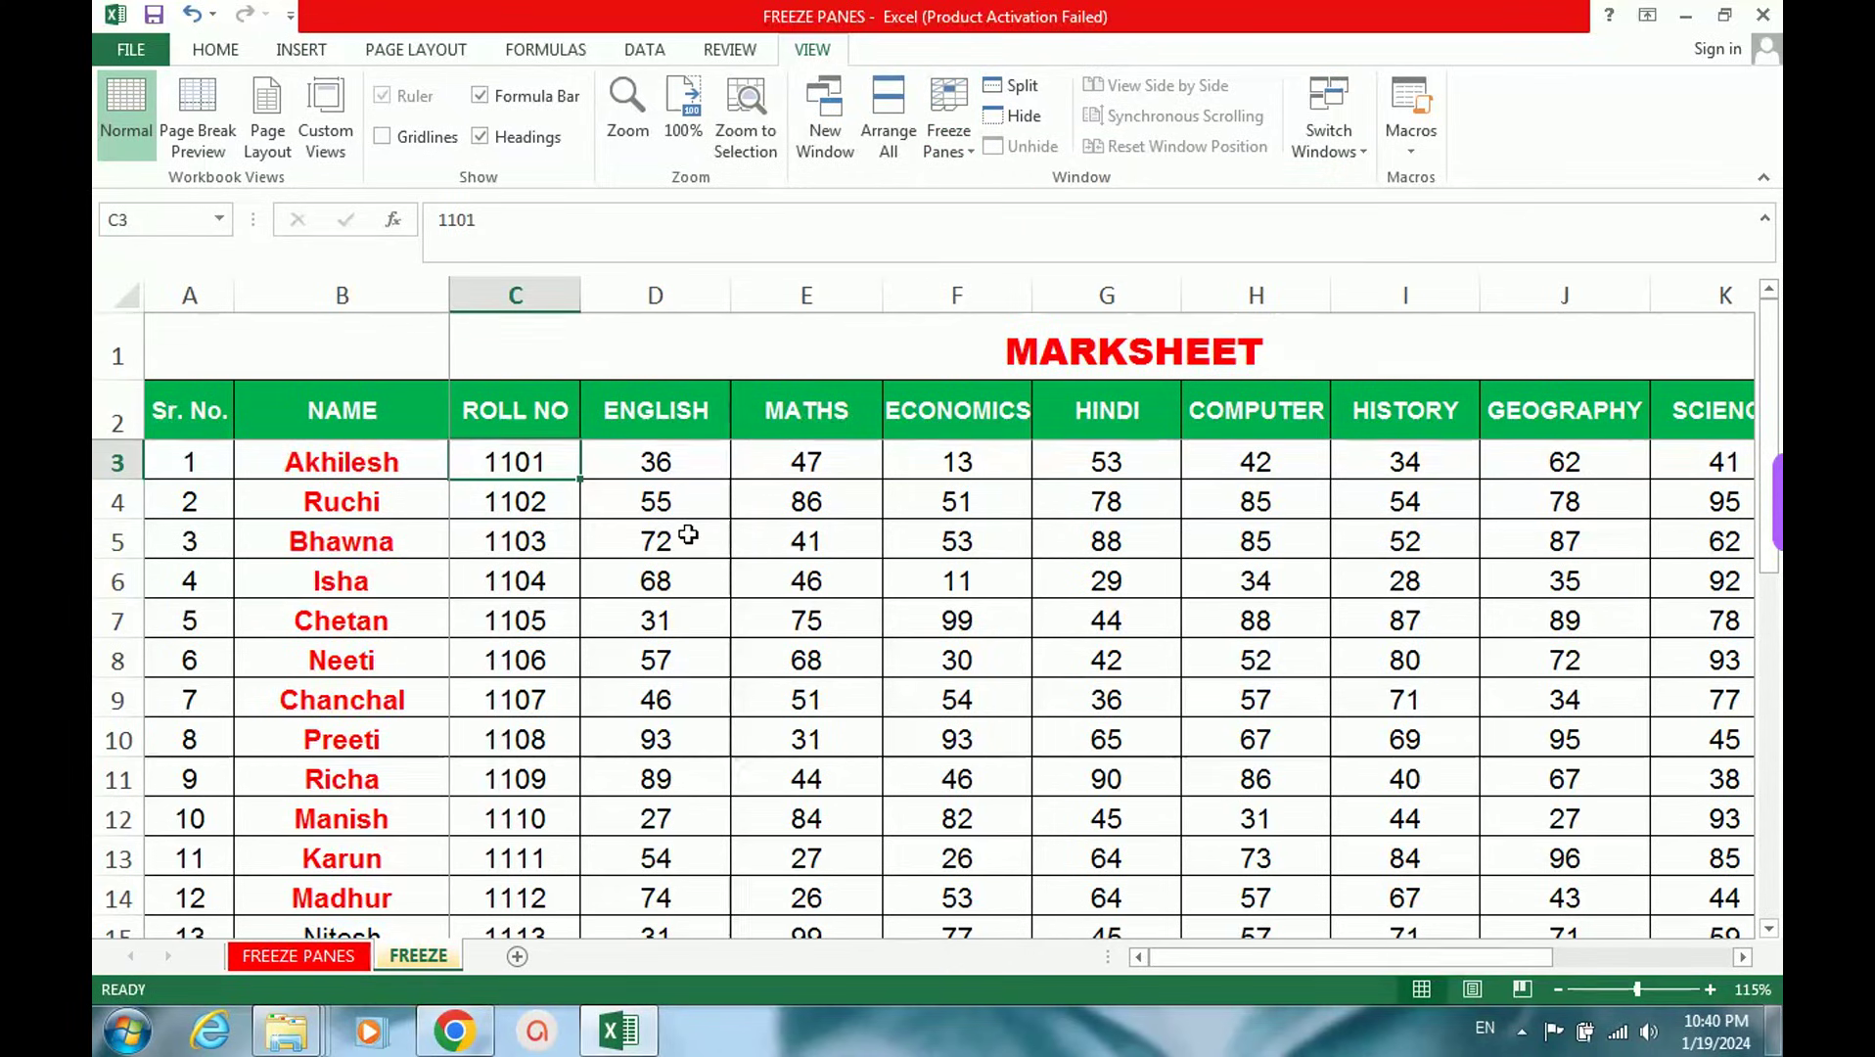
# Step: Check the frozen rows and columns down and across the marksheet, and remove the freeze
pyautogui.scroll(-1, 689, 529)
pyautogui.scroll(-1, 685, 533)
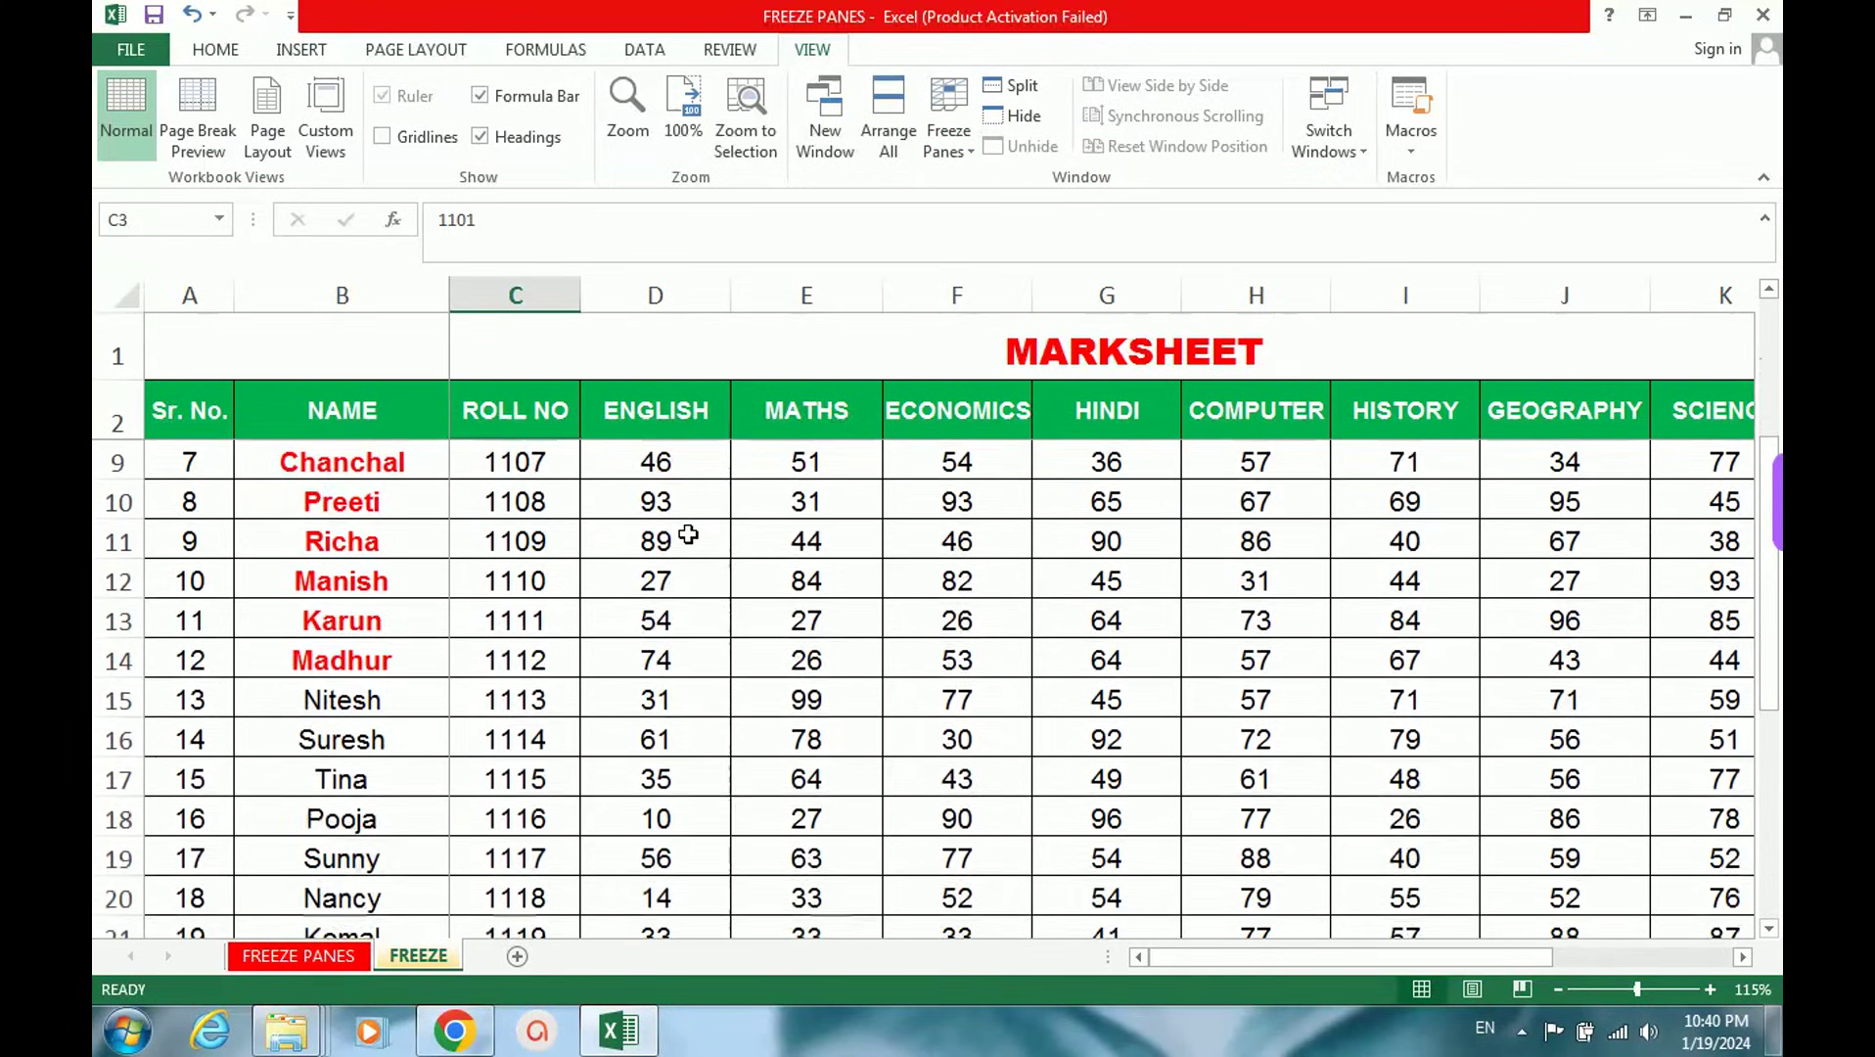
pyautogui.scroll(2, 685, 533)
pyautogui.moveTo(1240, 959); pyautogui.dragTo(1150, 947)
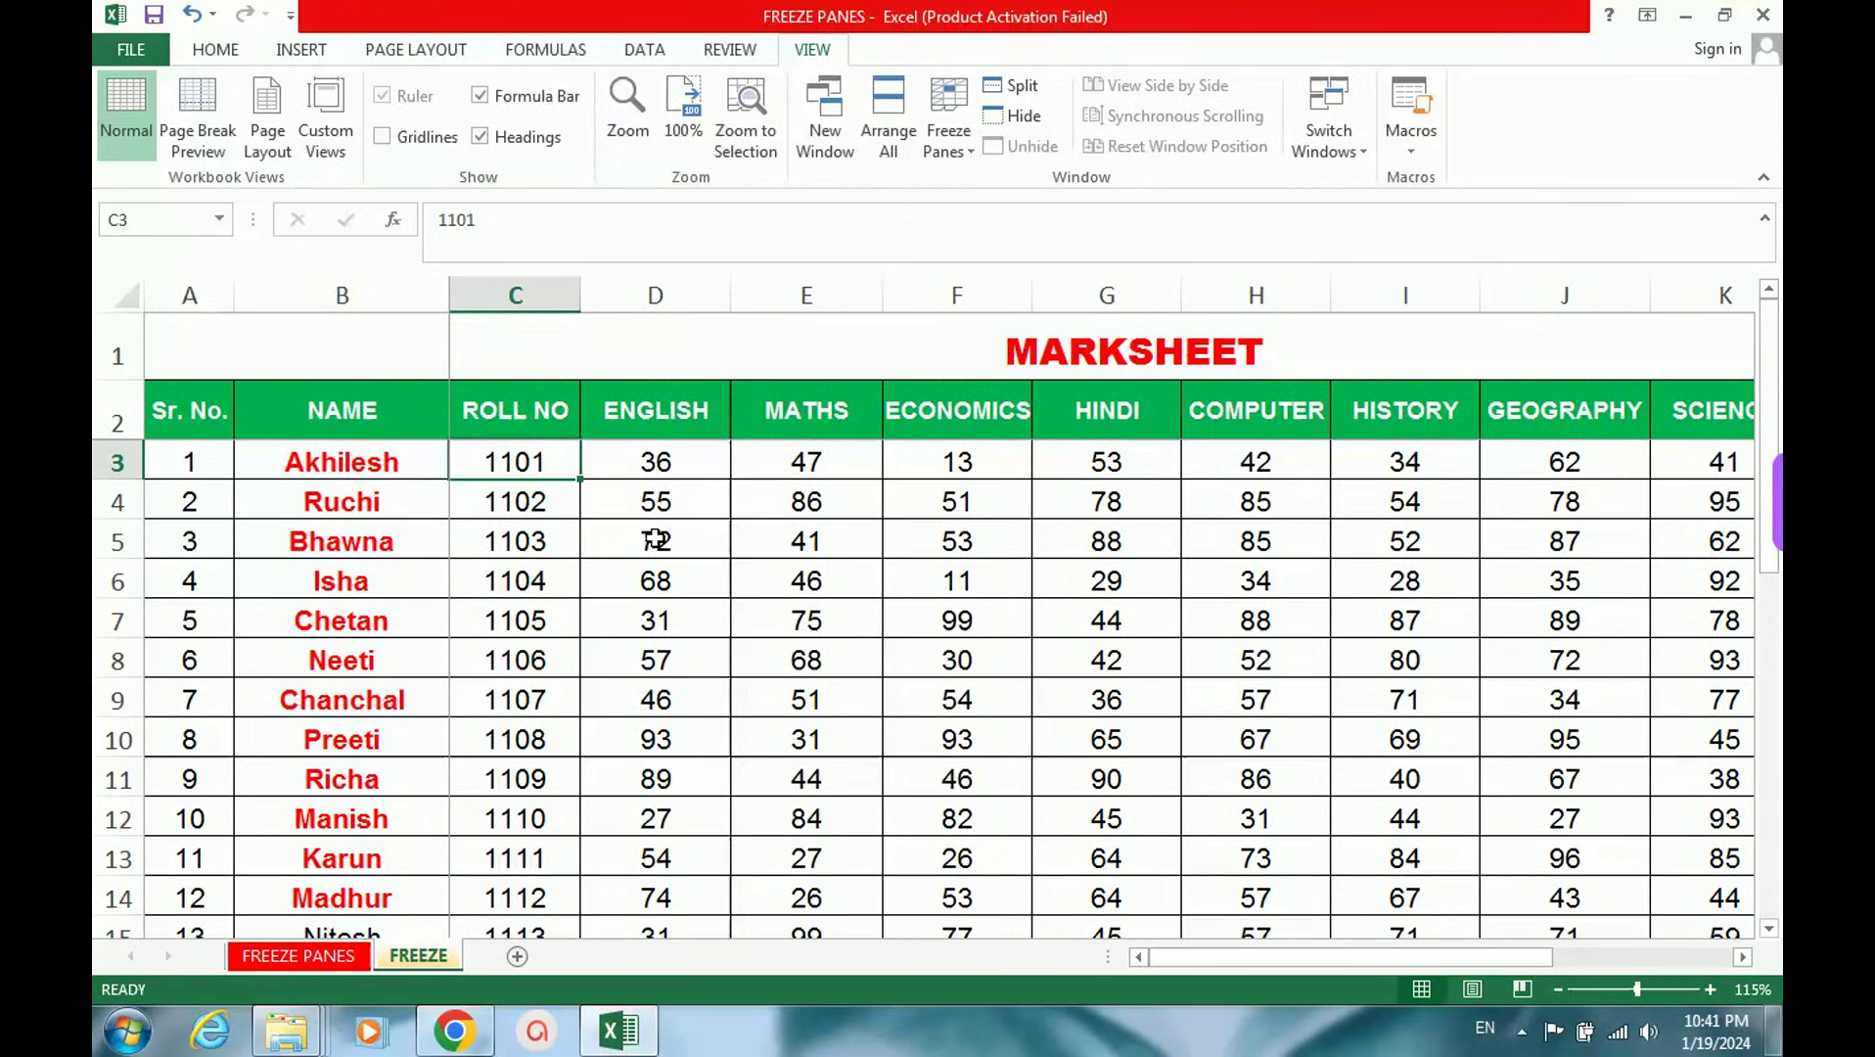
pyautogui.click(947, 122)
pyautogui.click(982, 207)
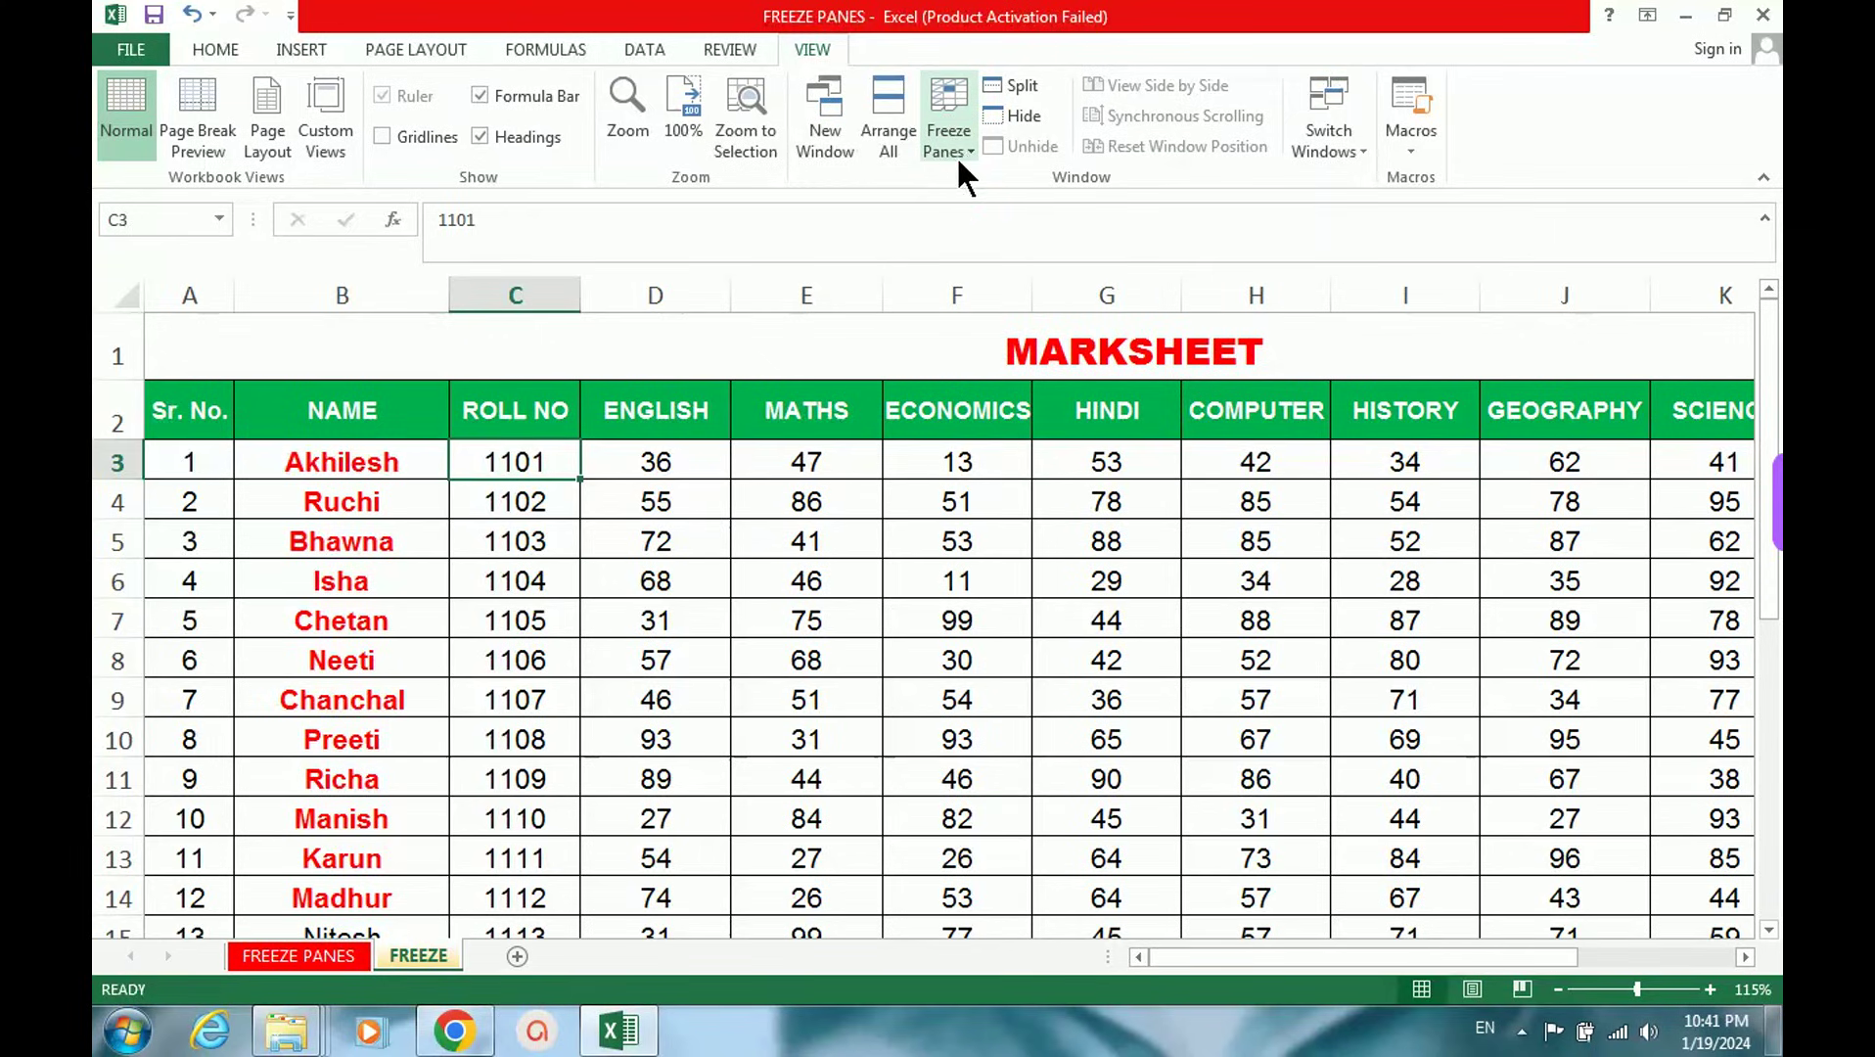
# Step: Freeze only the top row with the MARKSHEET title and check it down to the last student rows
pyautogui.click(964, 149)
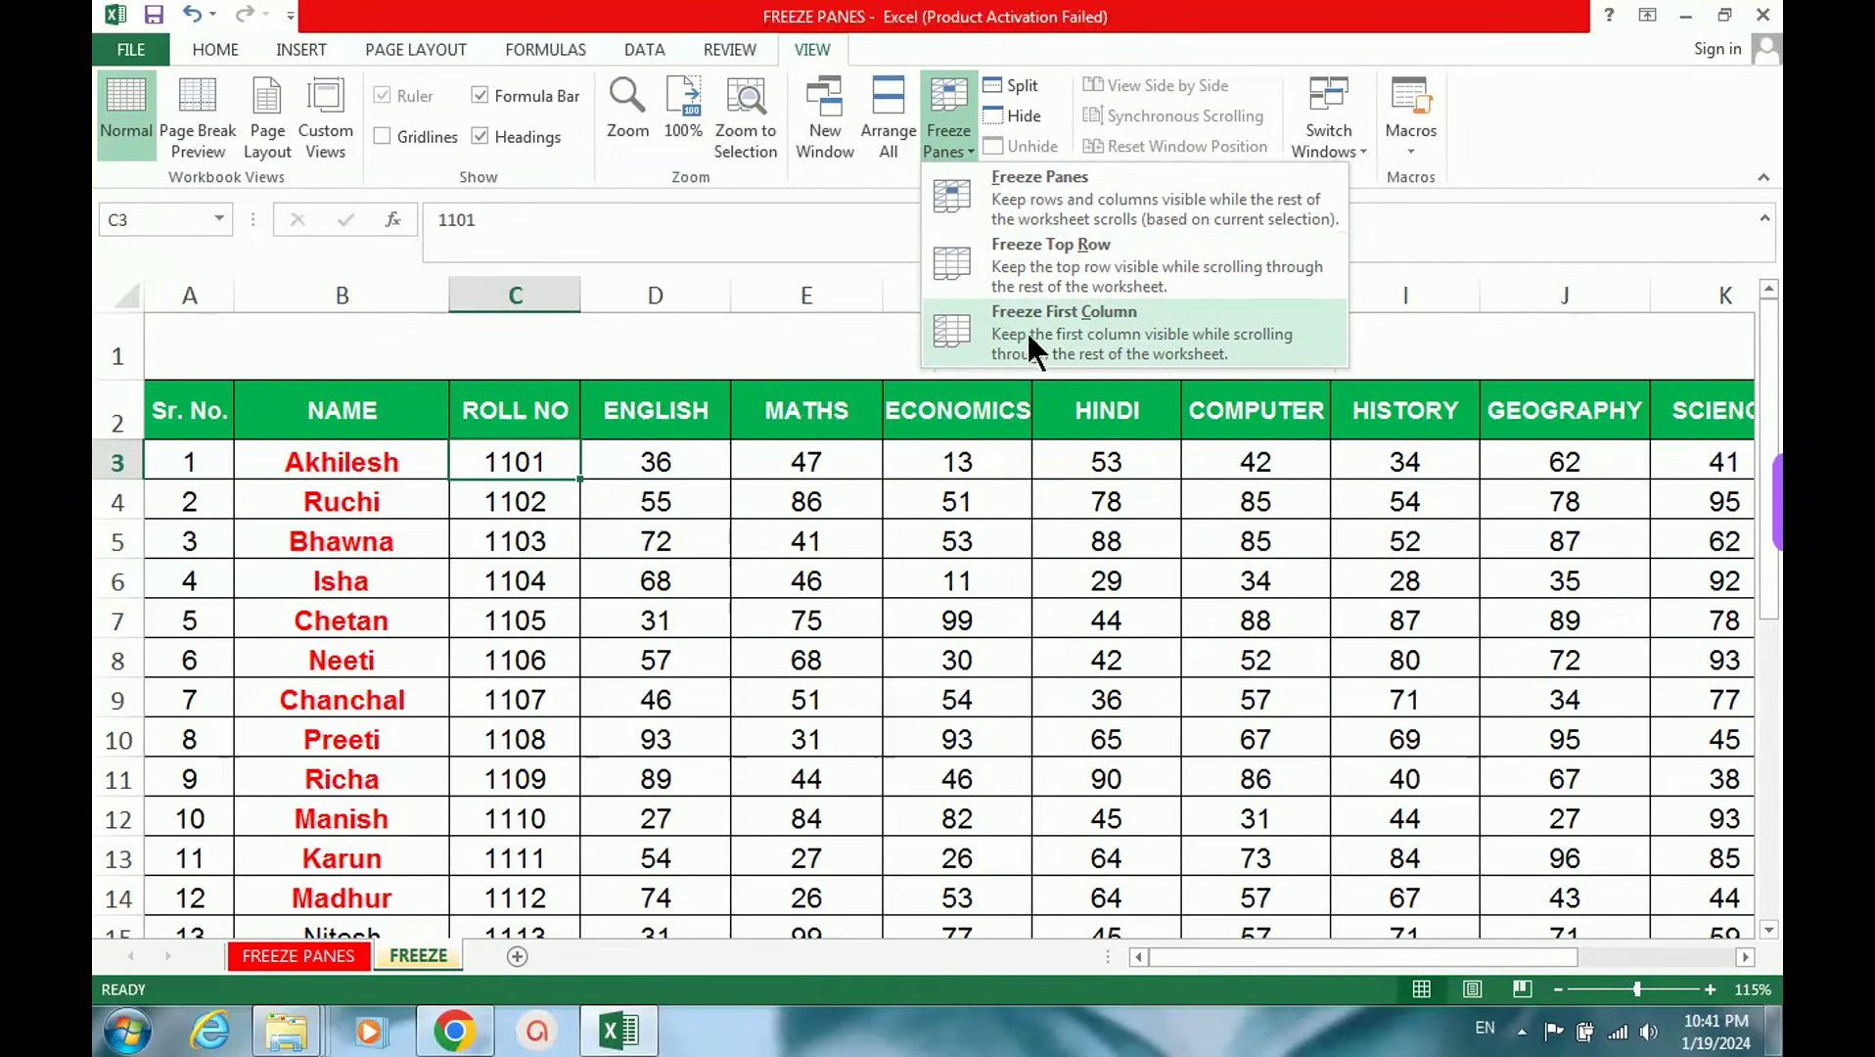
pyautogui.click(1046, 255)
pyautogui.scroll(-3, 954, 533)
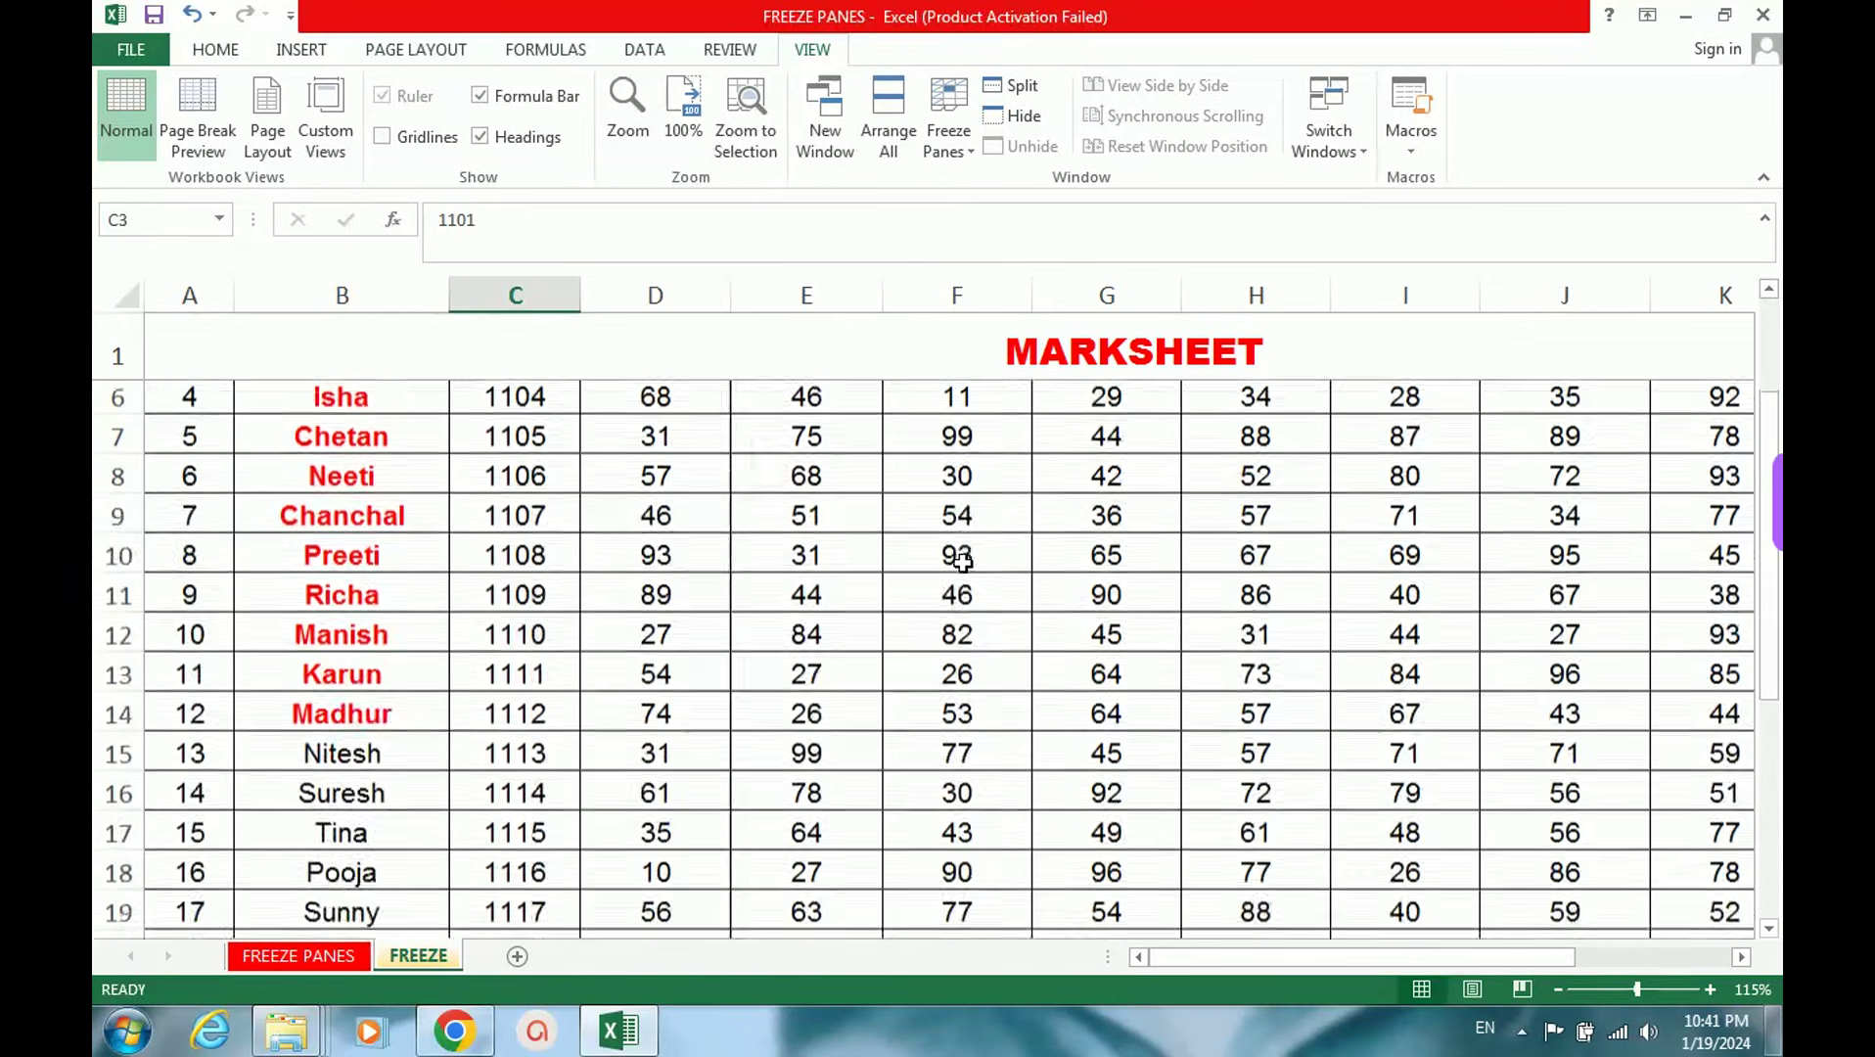
pyautogui.scroll(-2, 963, 562)
pyautogui.scroll(5, 963, 561)
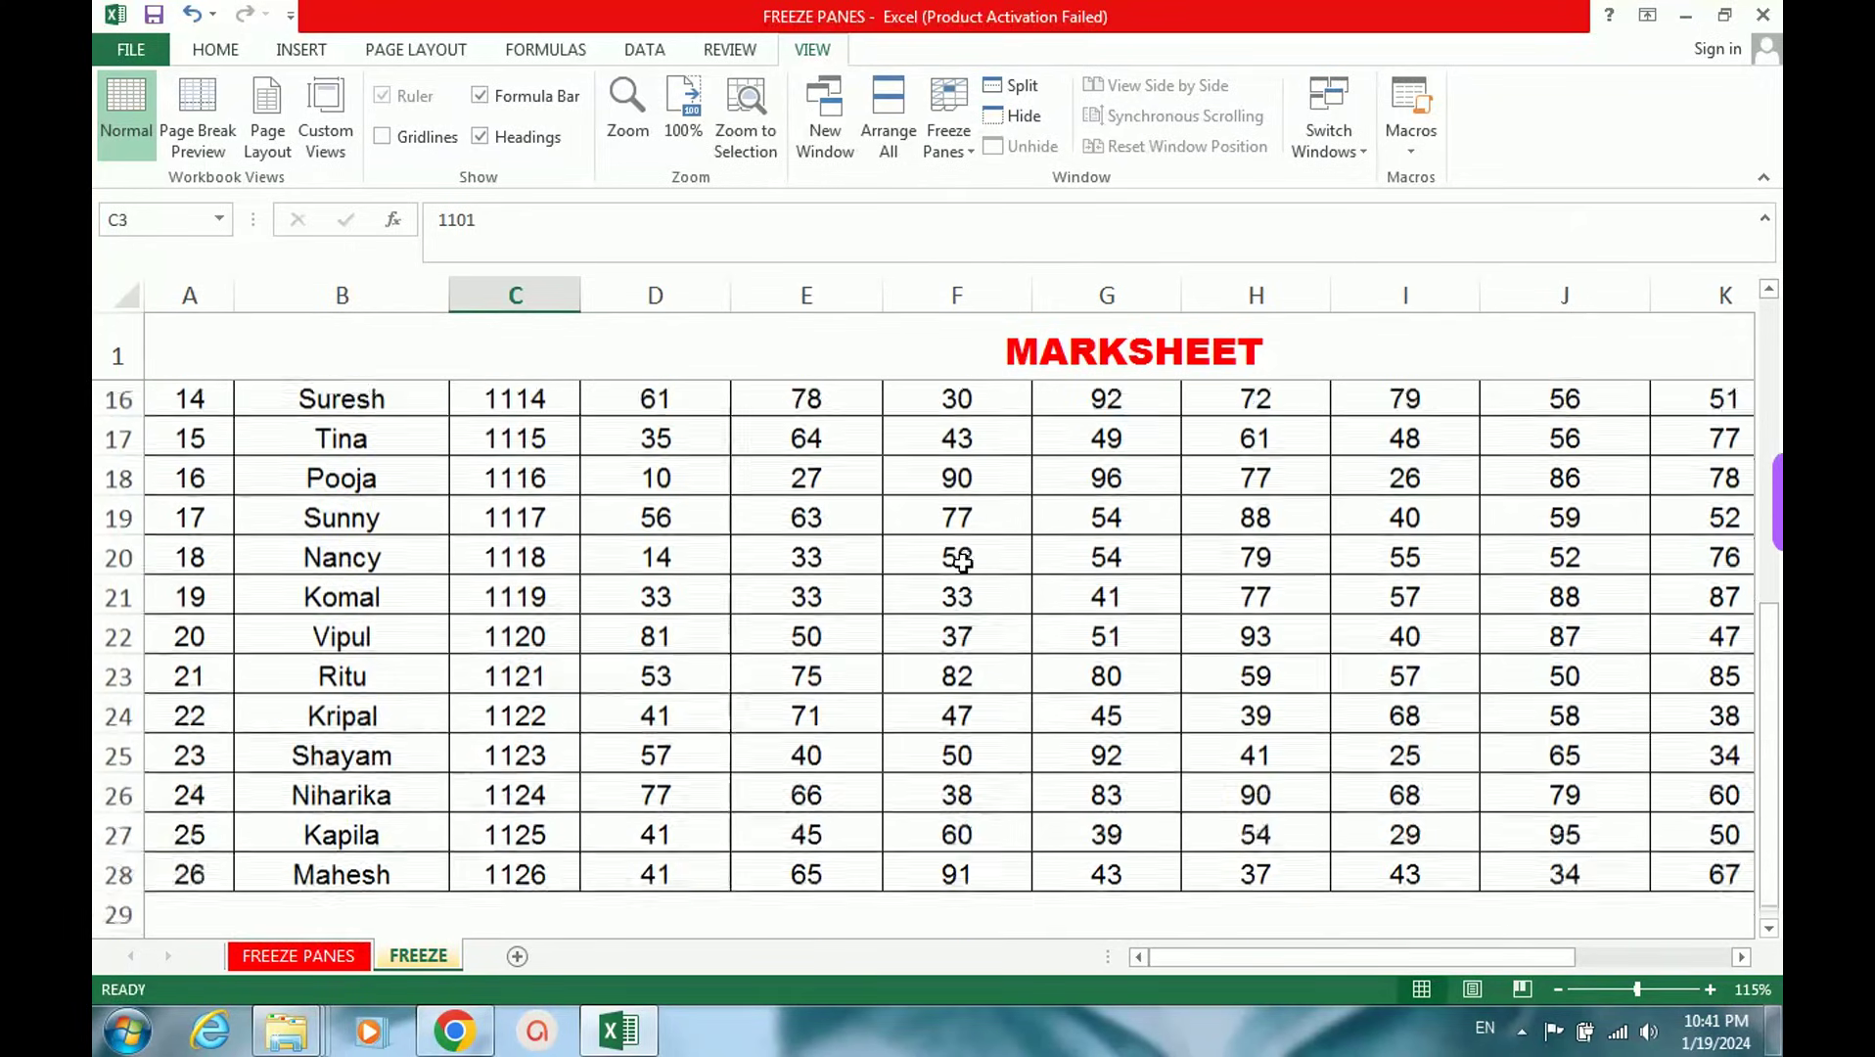
pyautogui.scroll(-6, 963, 561)
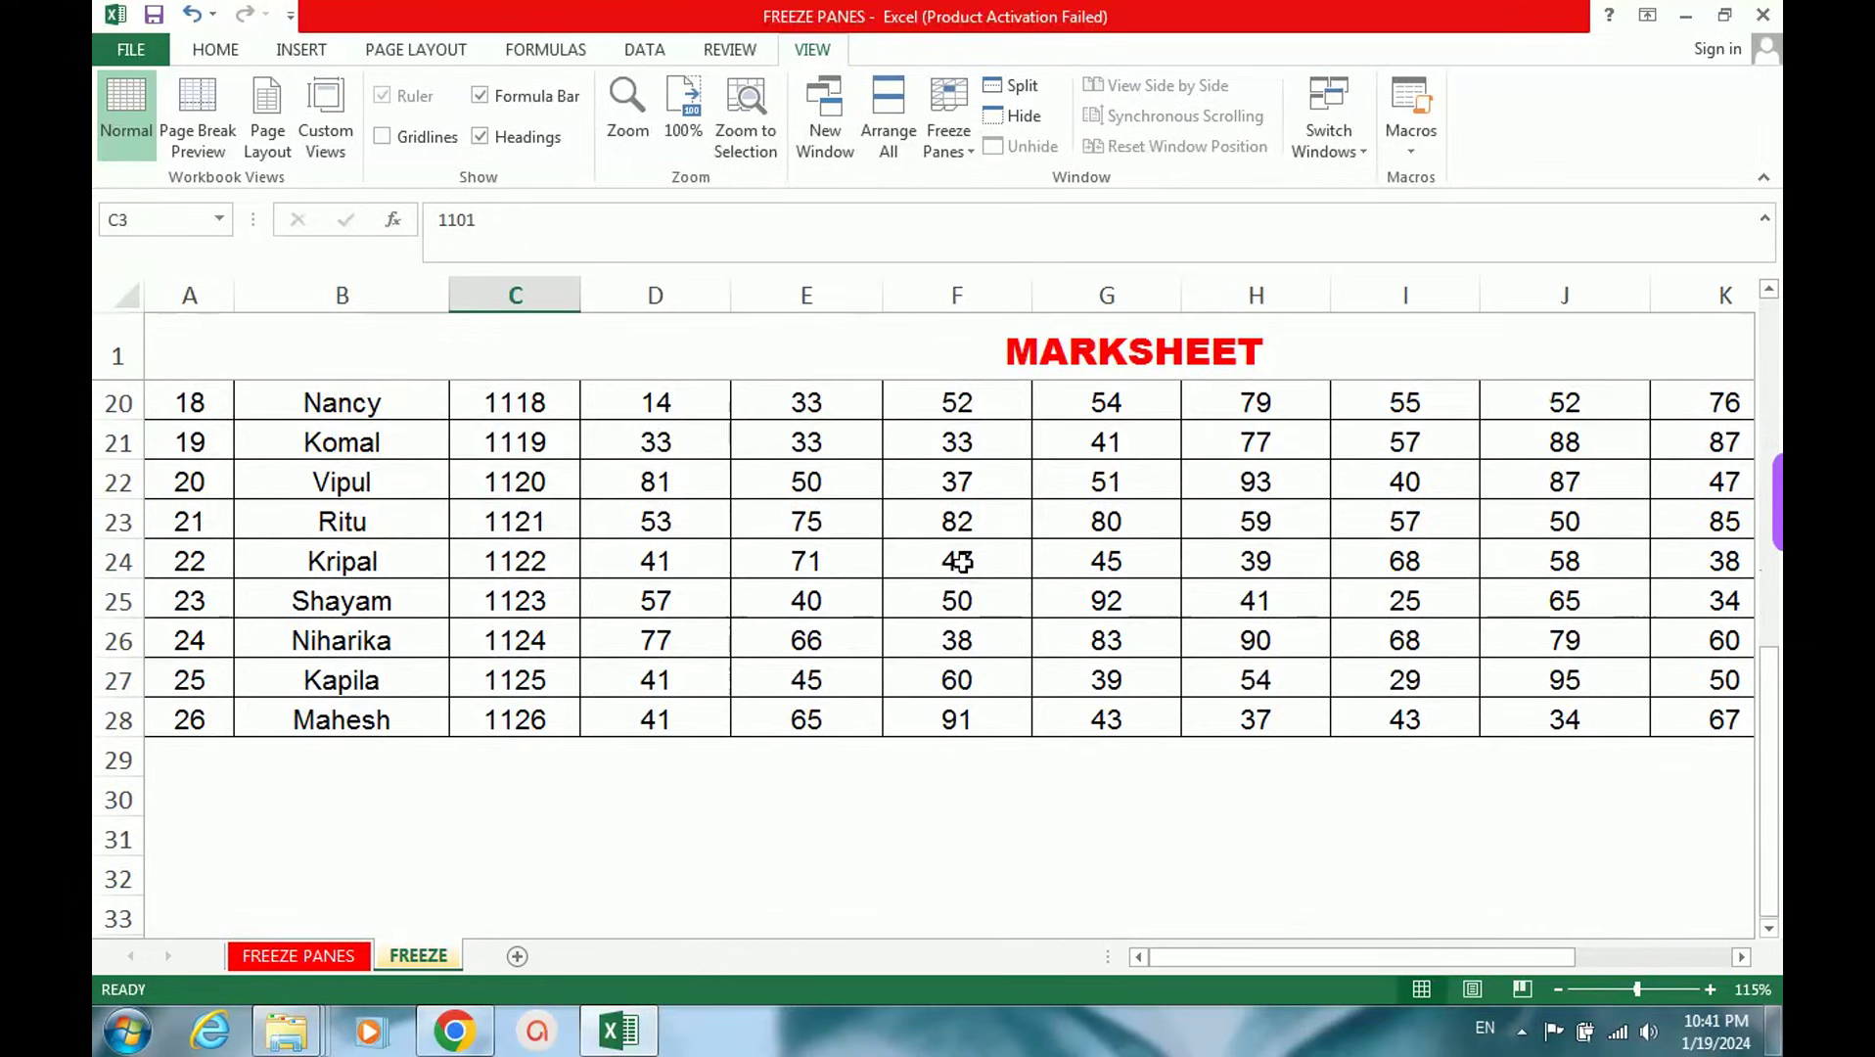
pyautogui.scroll(6, 963, 565)
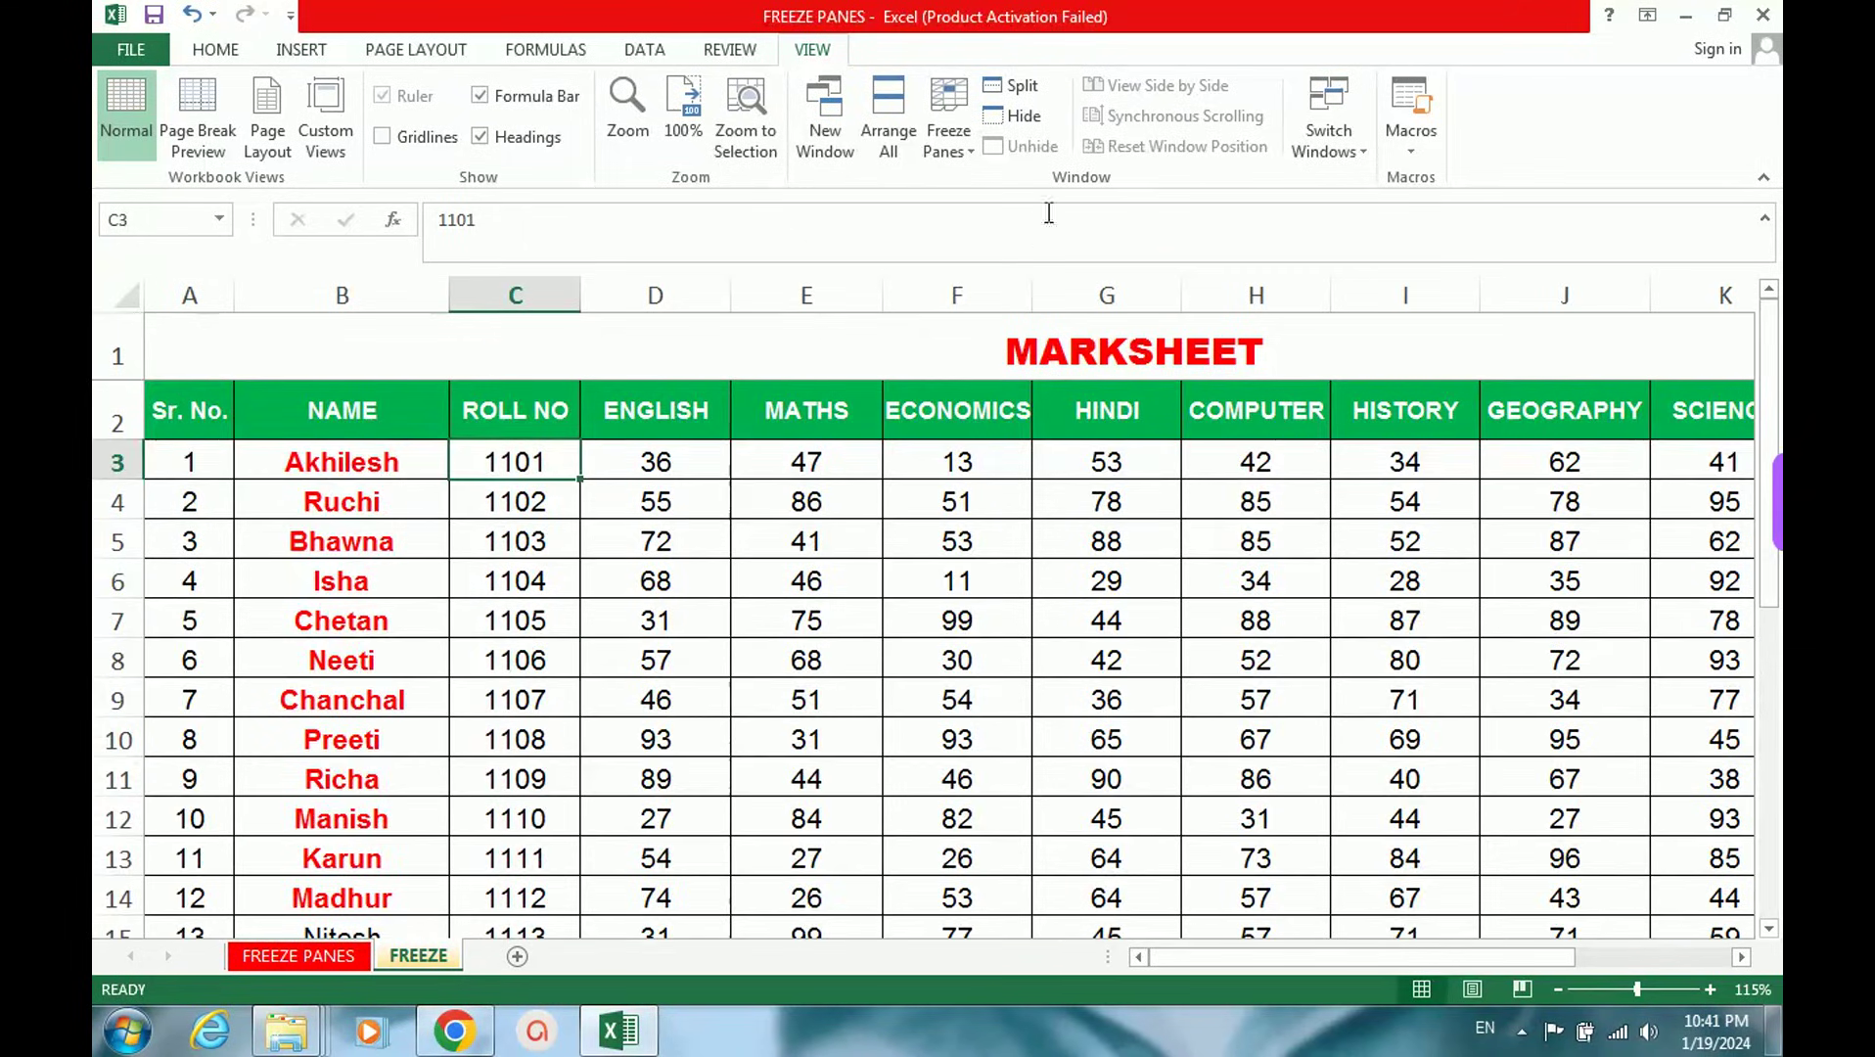
# Step: Unfreeze the top row of the marksheet
pyautogui.click(964, 150)
pyautogui.click(978, 194)
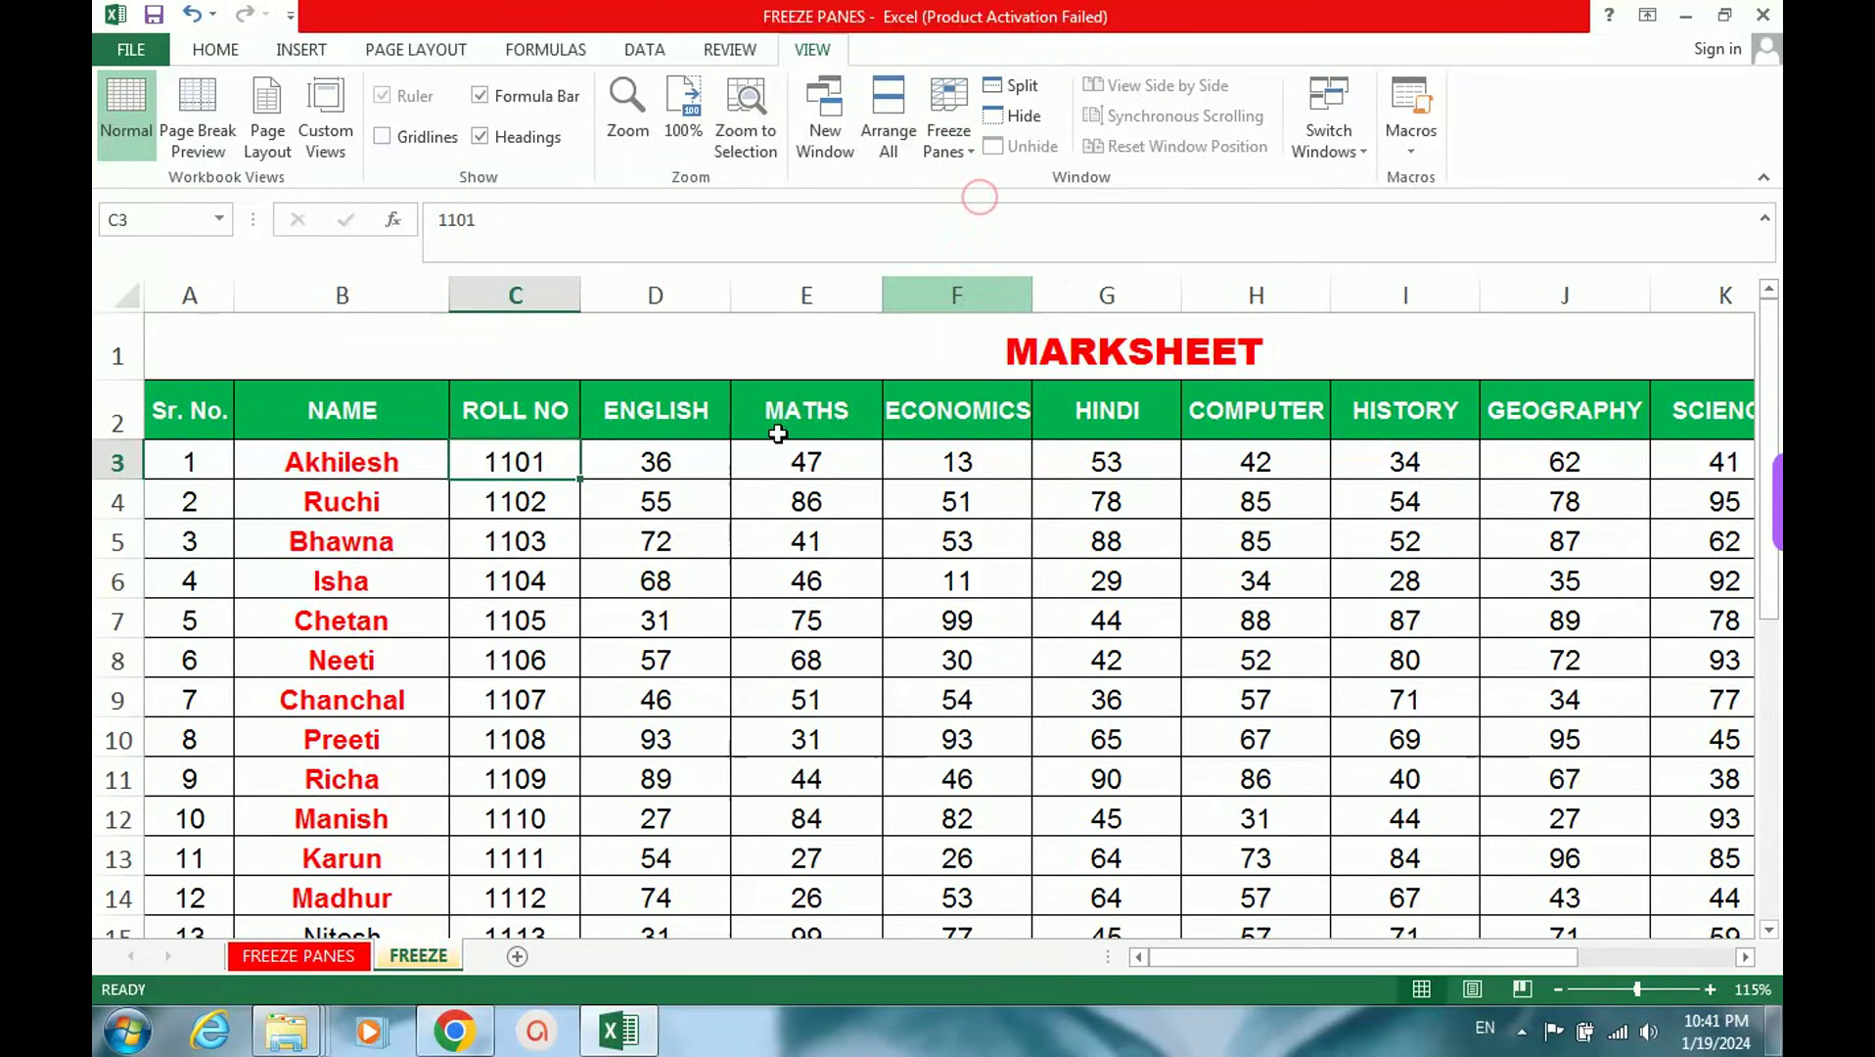
pyautogui.click(943, 141)
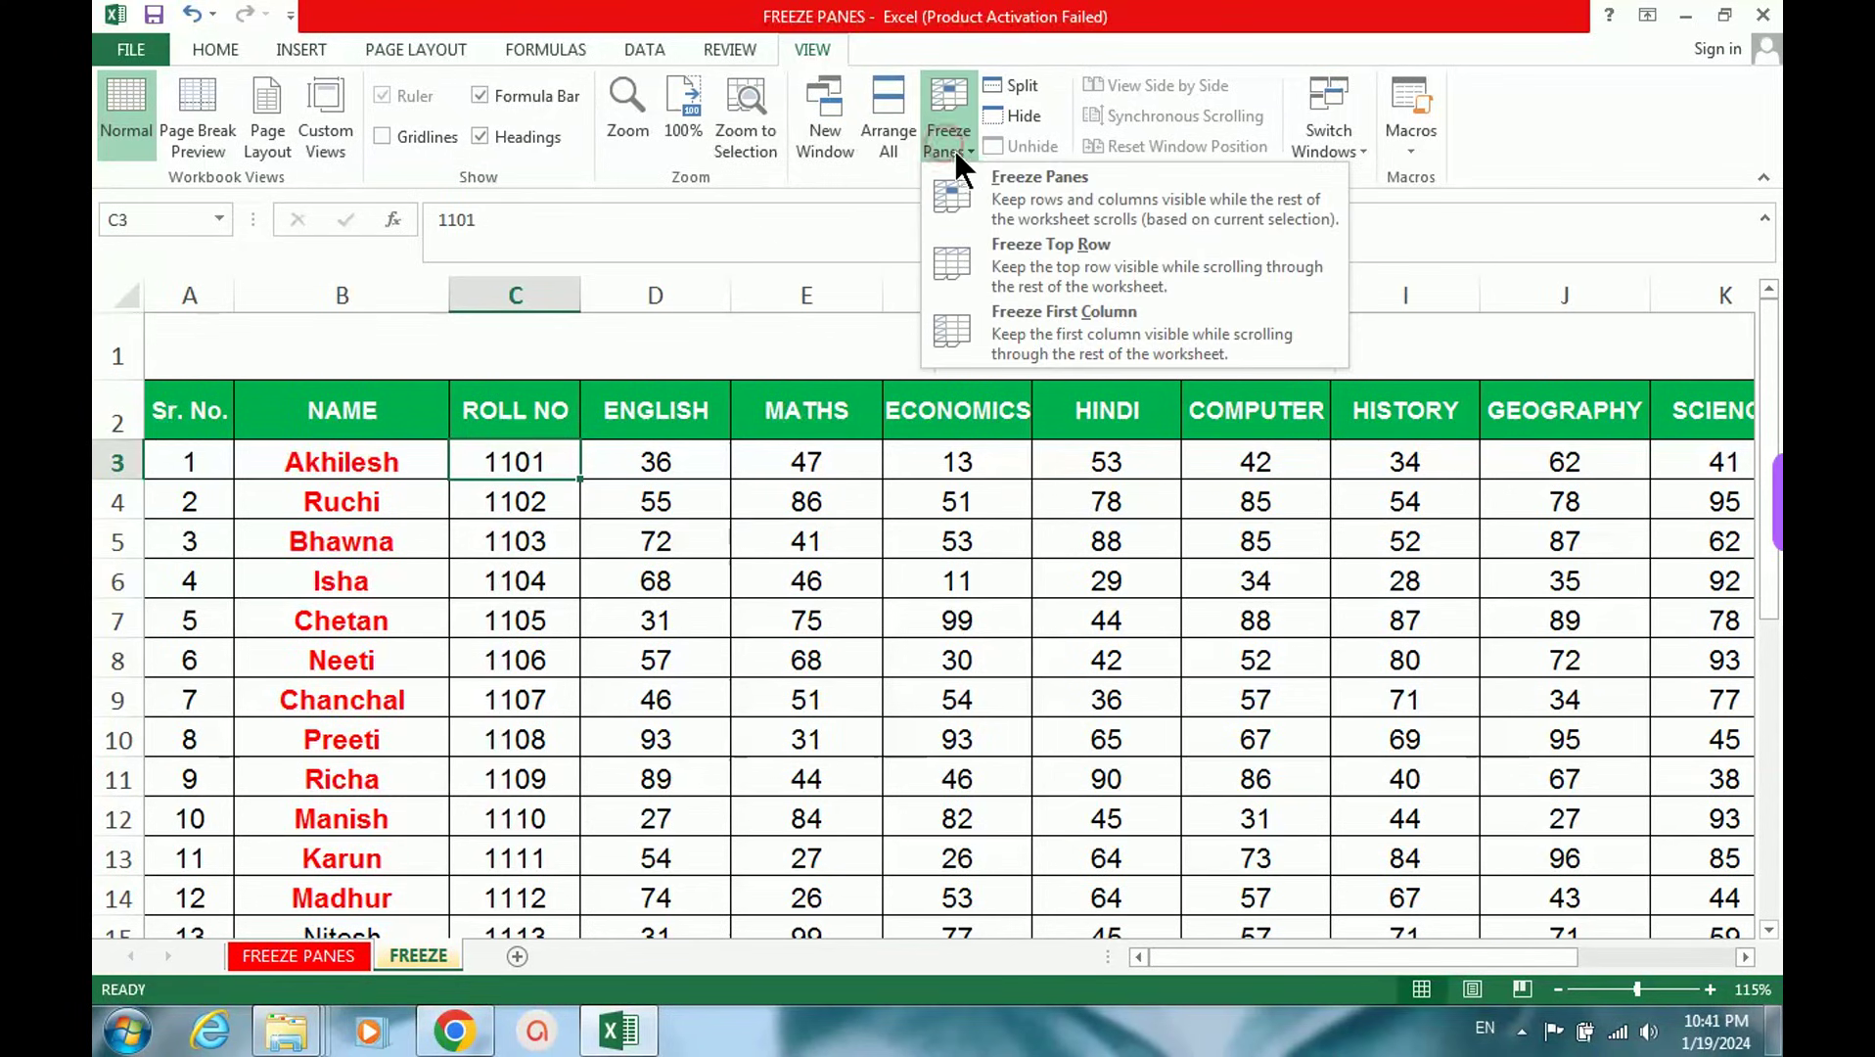
pyautogui.click(766, 571)
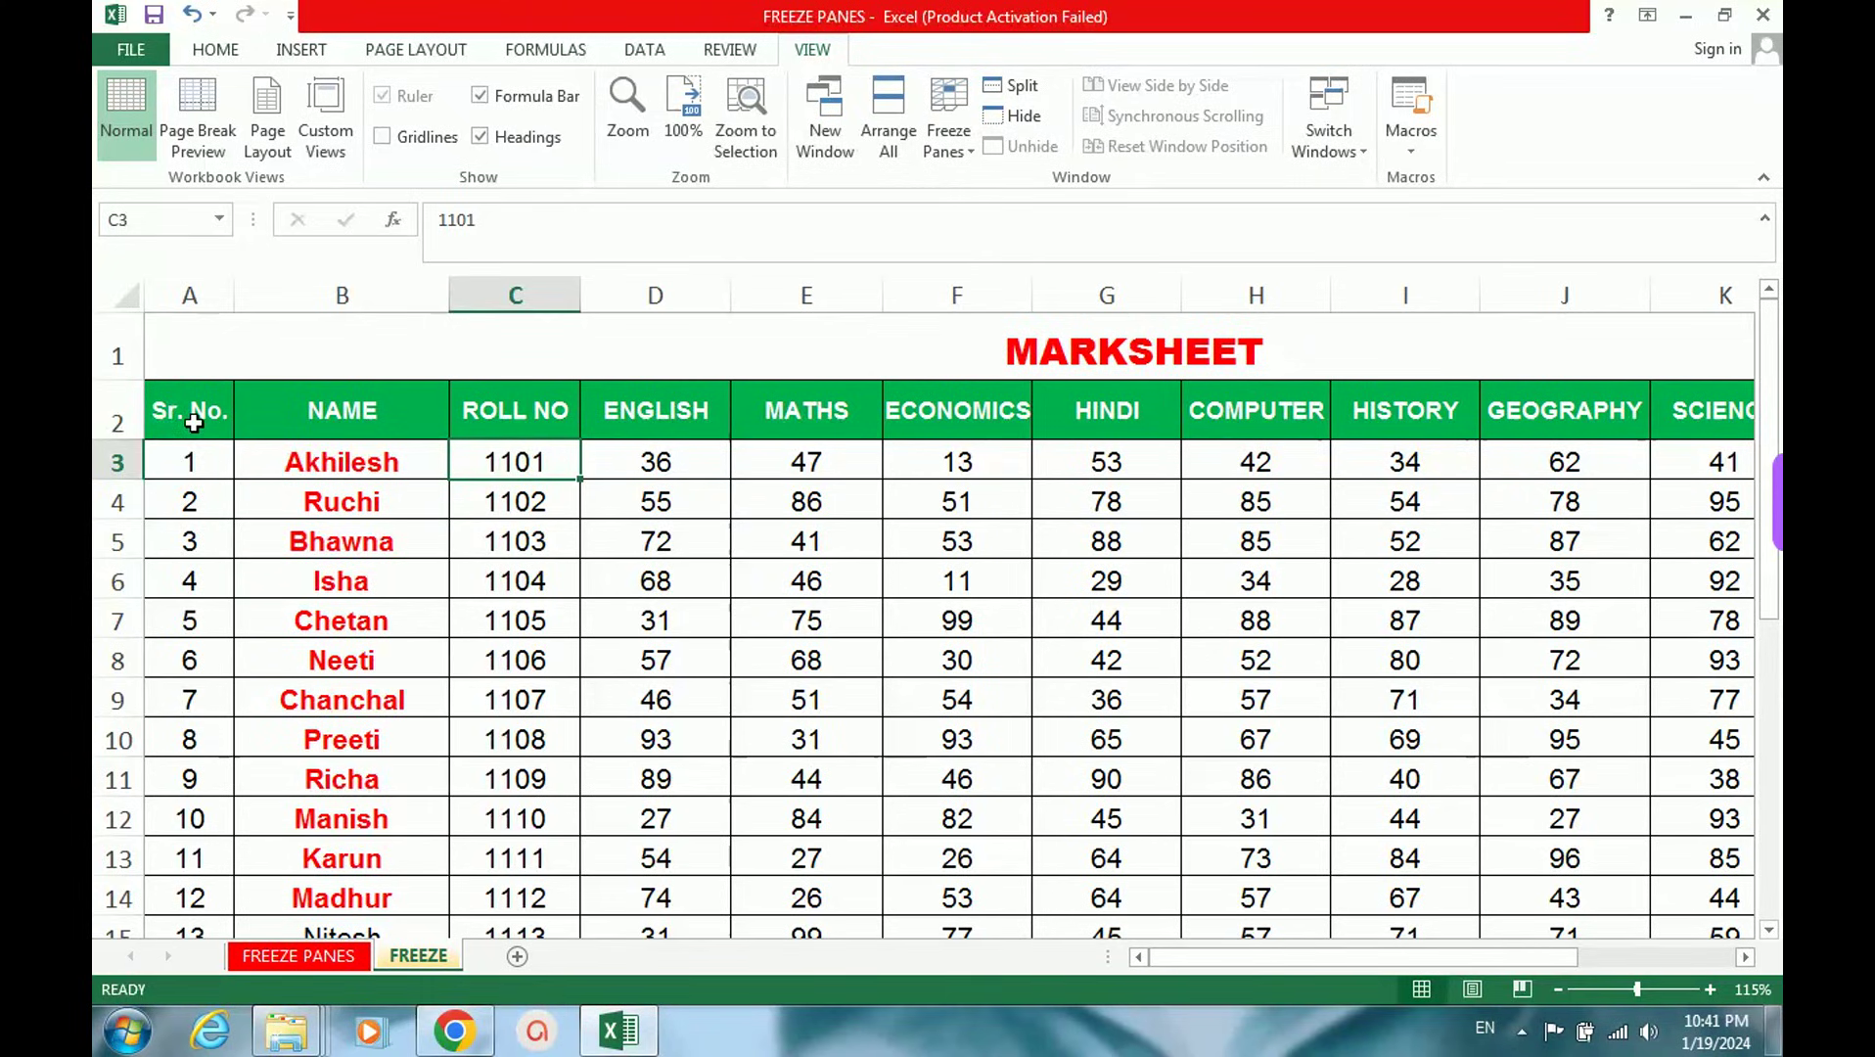
# Step: Freeze only the first column, Sr. No., and check it while moving across and down the marksheet
pyautogui.click(971, 146)
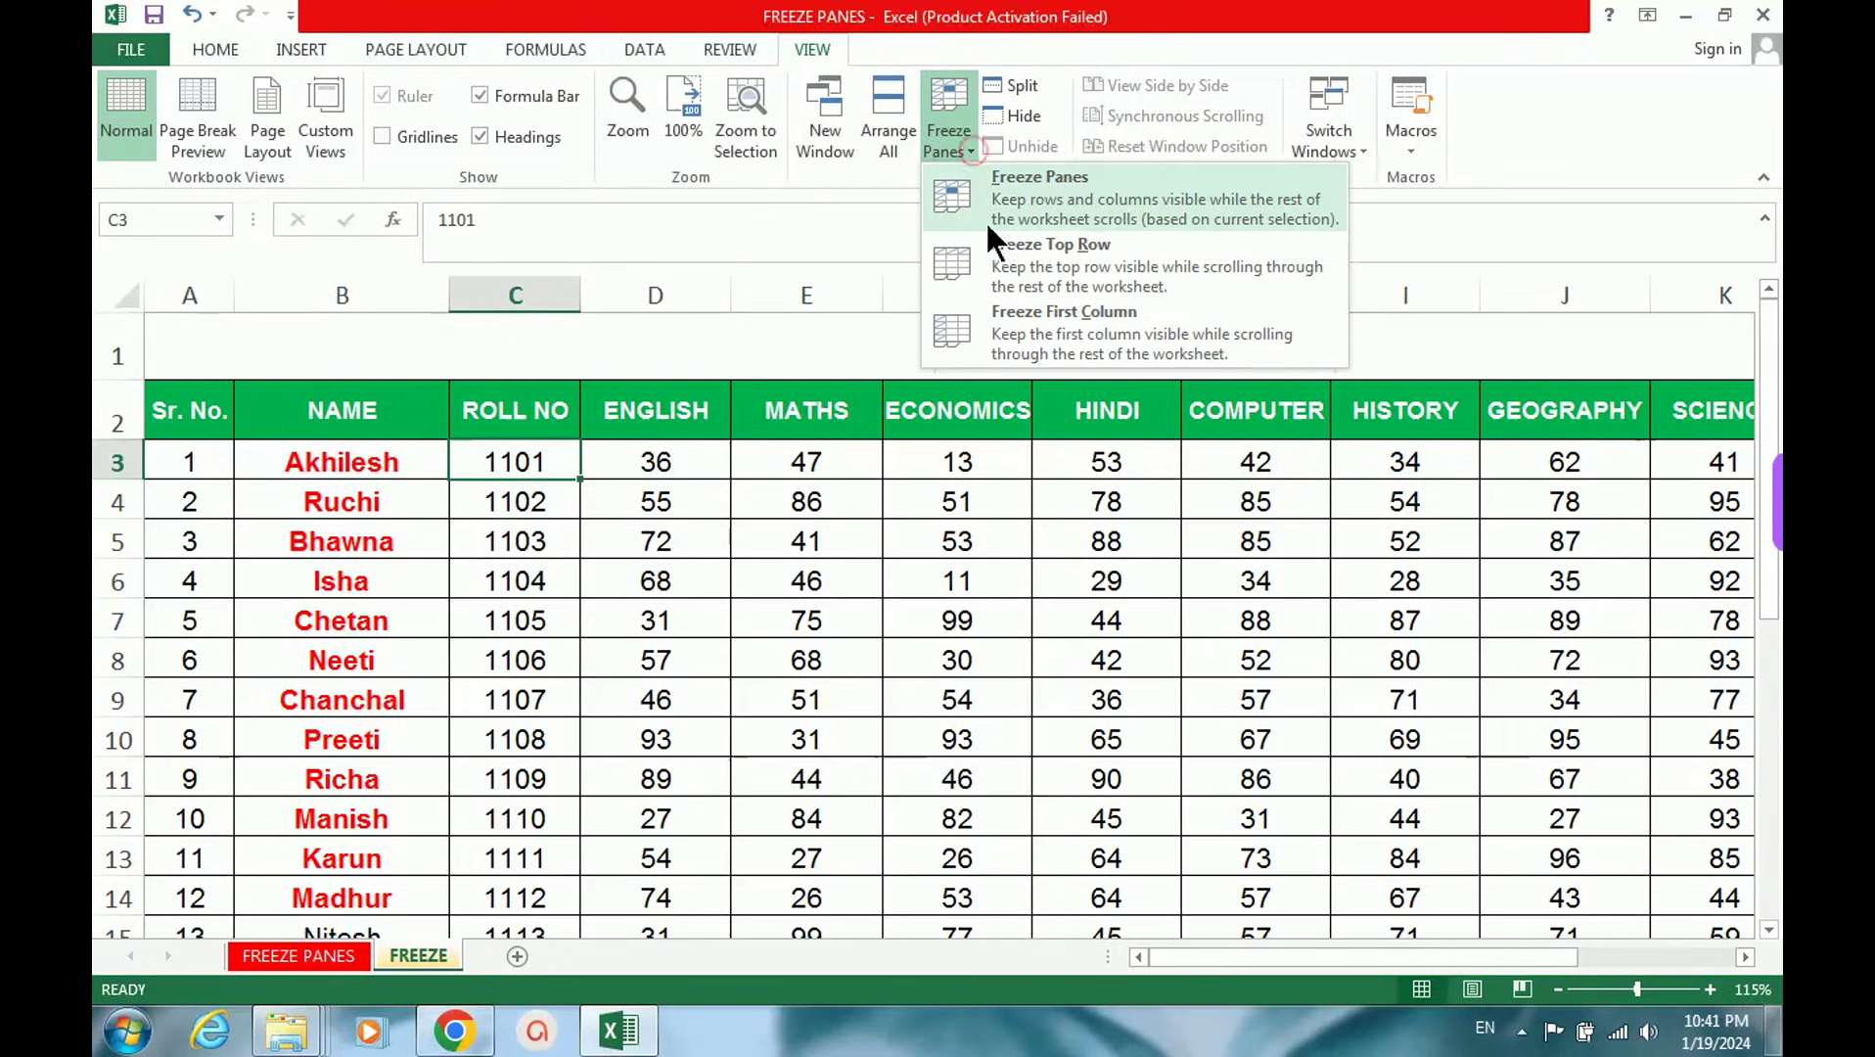
pyautogui.click(1047, 336)
pyautogui.moveTo(1212, 955)
pyautogui.mouseDown()
pyautogui.moveTo(1418, 956)
pyautogui.moveTo(1188, 956)
pyautogui.mouseUp()
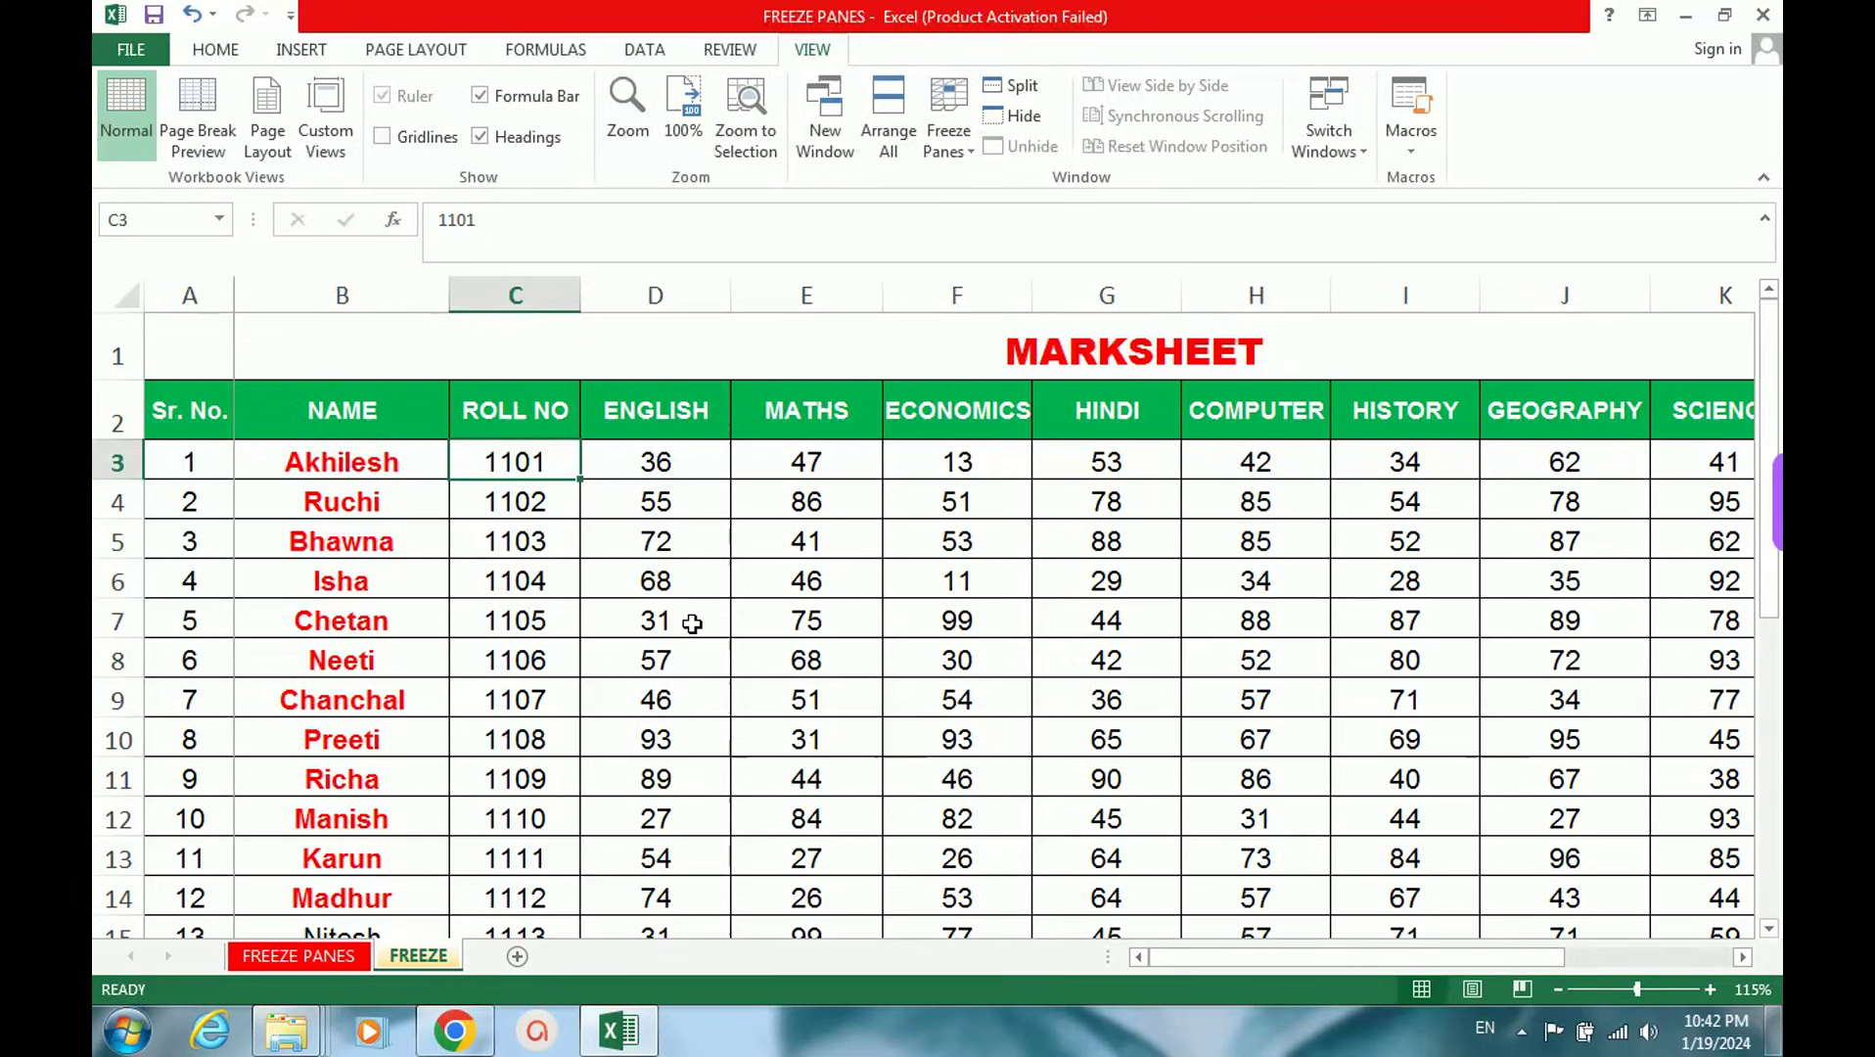
pyautogui.scroll(-1, 692, 624)
pyautogui.scroll(1, 691, 623)
pyautogui.scroll(-1, 722, 773)
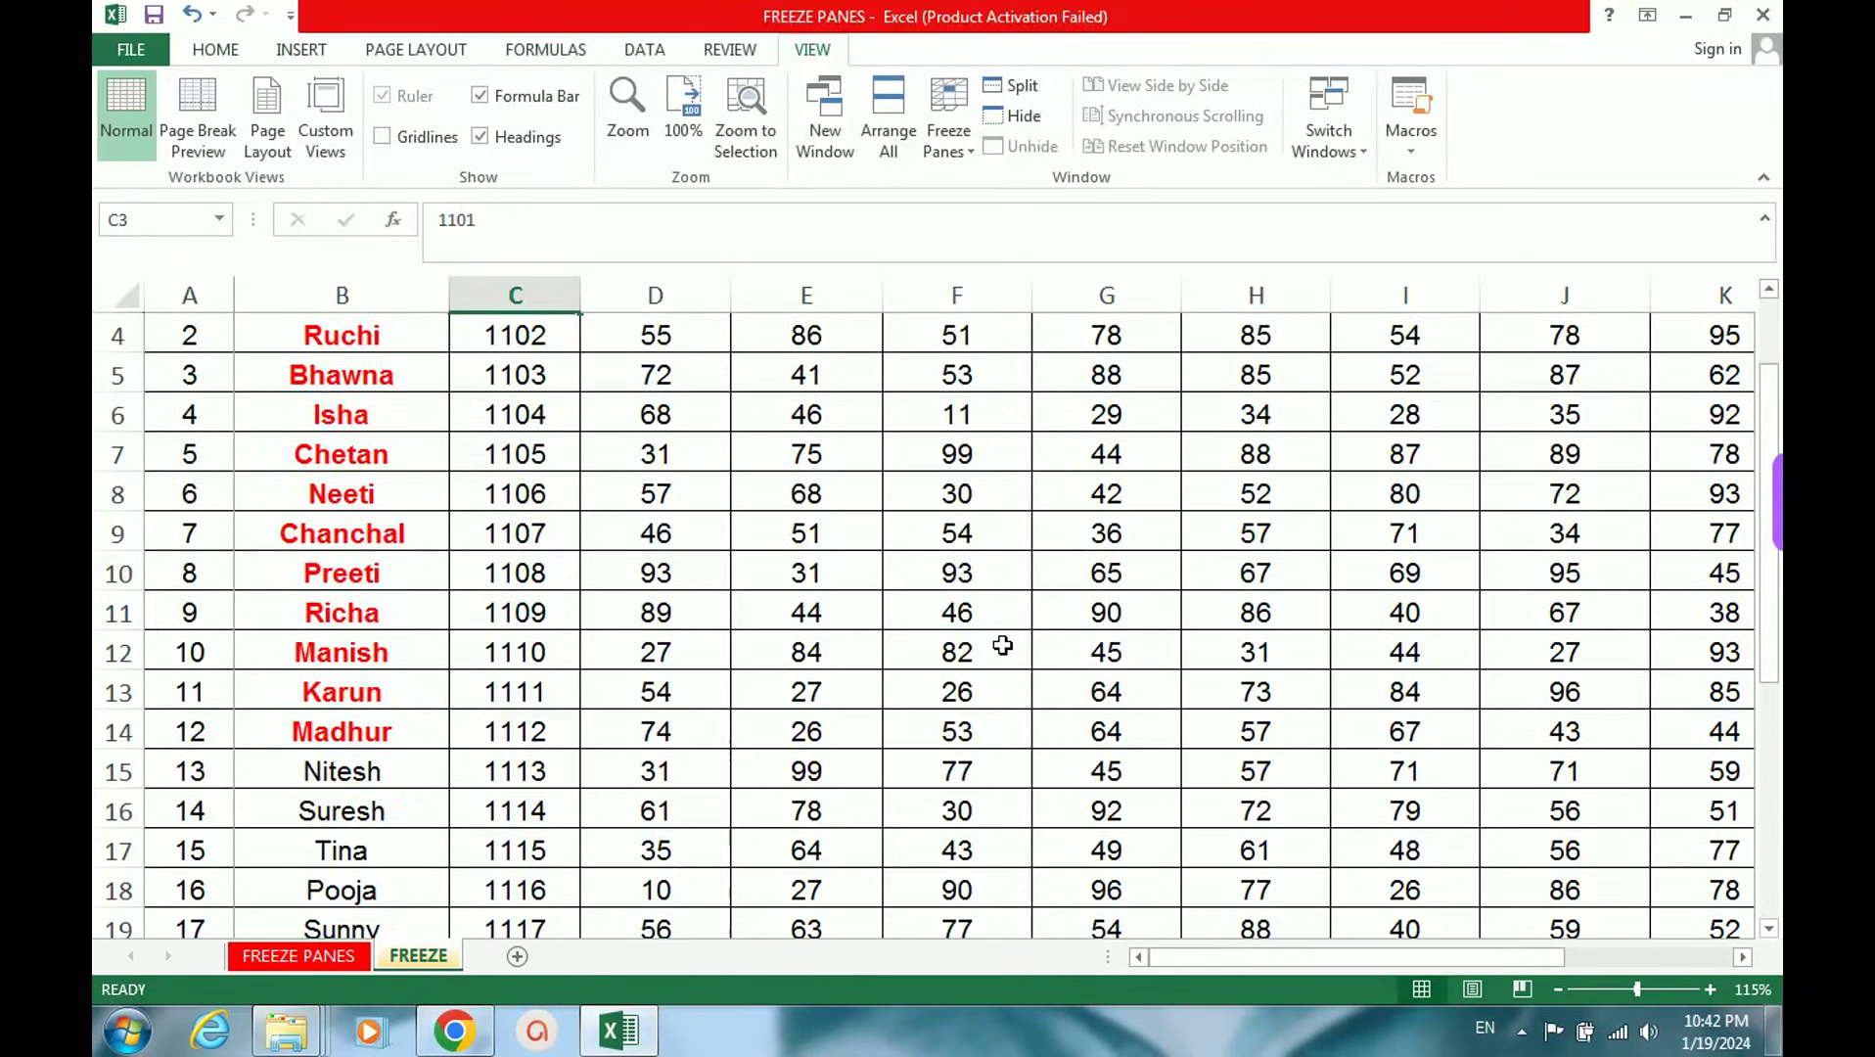
pyautogui.scroll(1, 1003, 645)
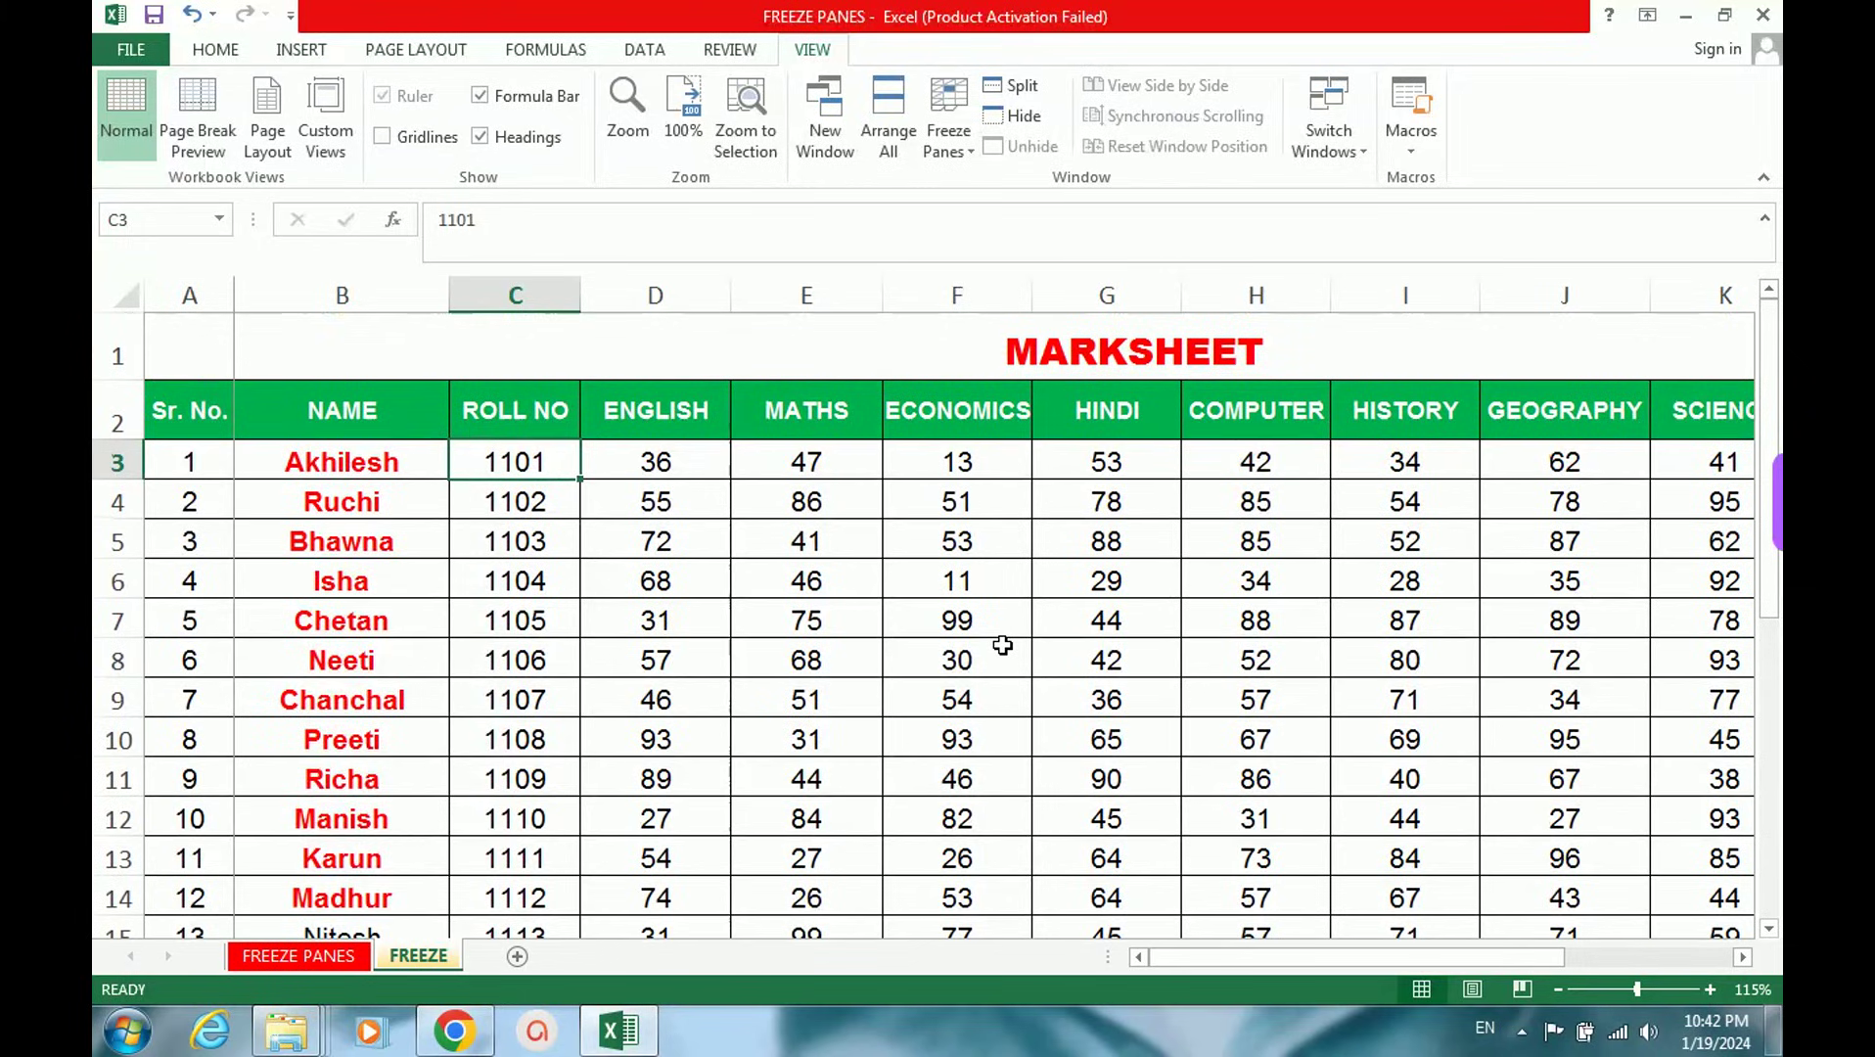